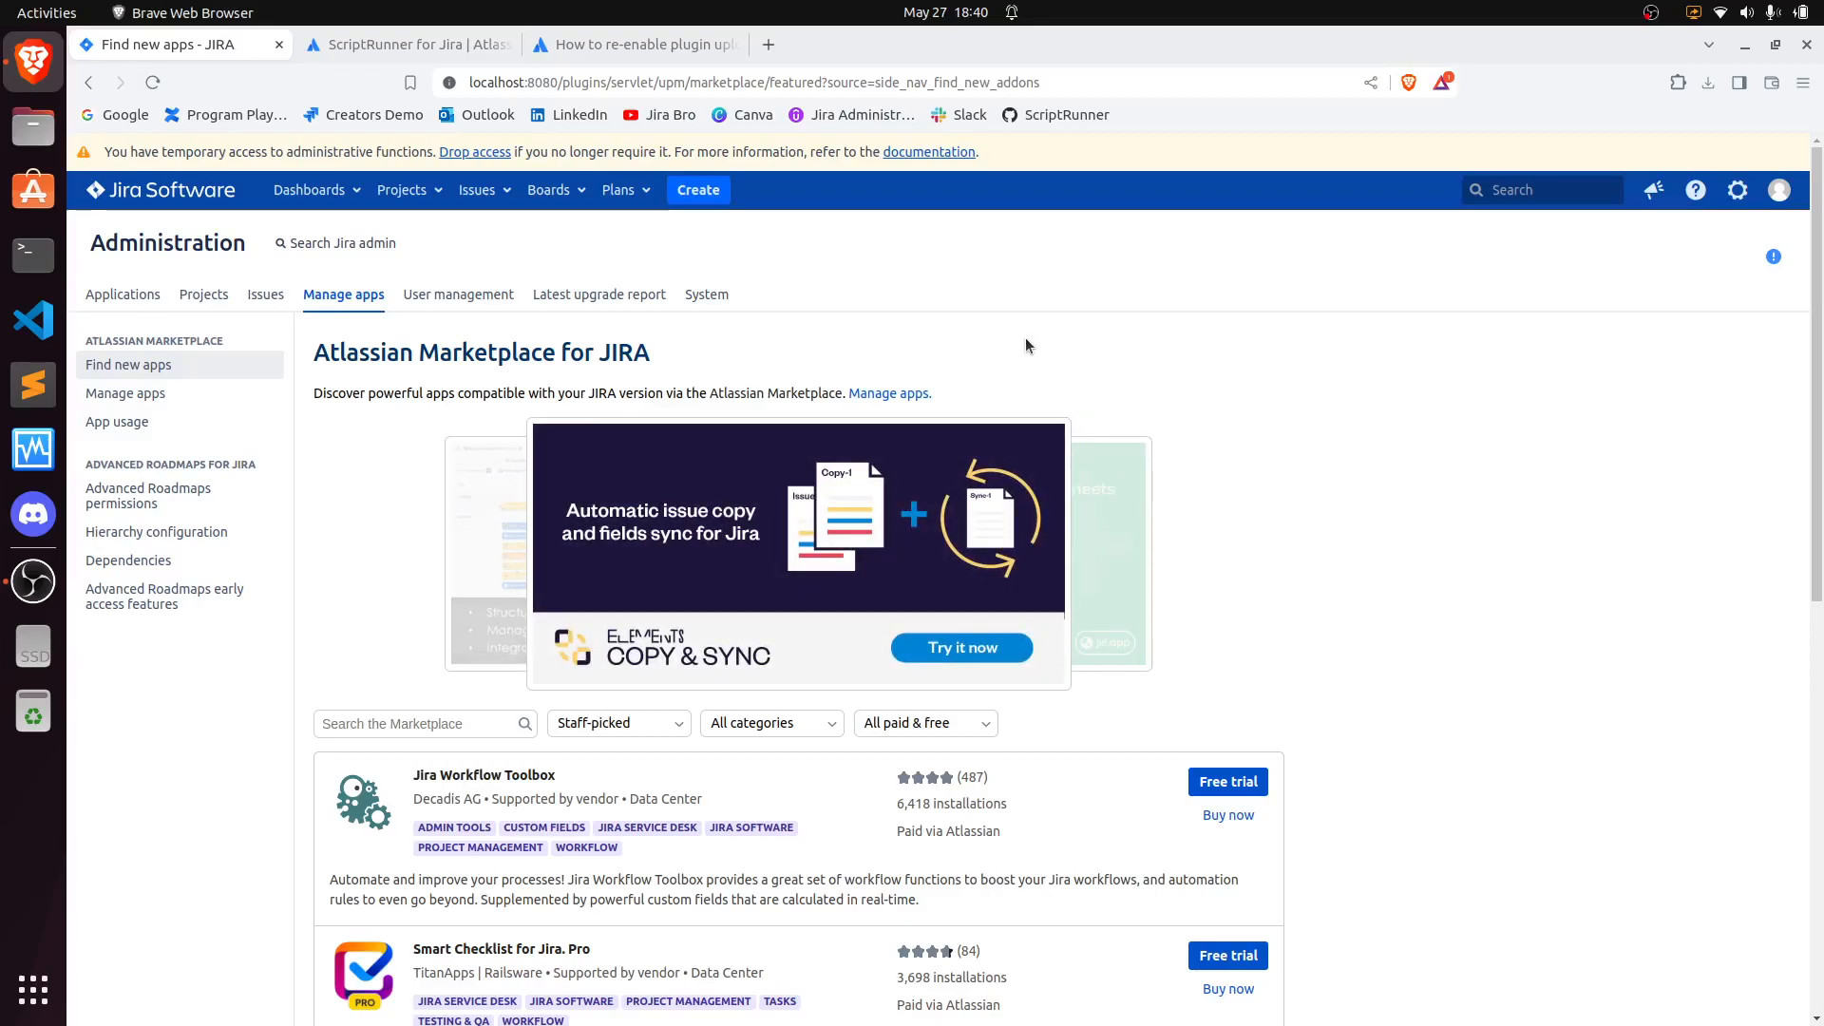
{"action": "scroll", "coordinate": [1452, 549], "scroll_direction": "down", "scroll_amount": 5}
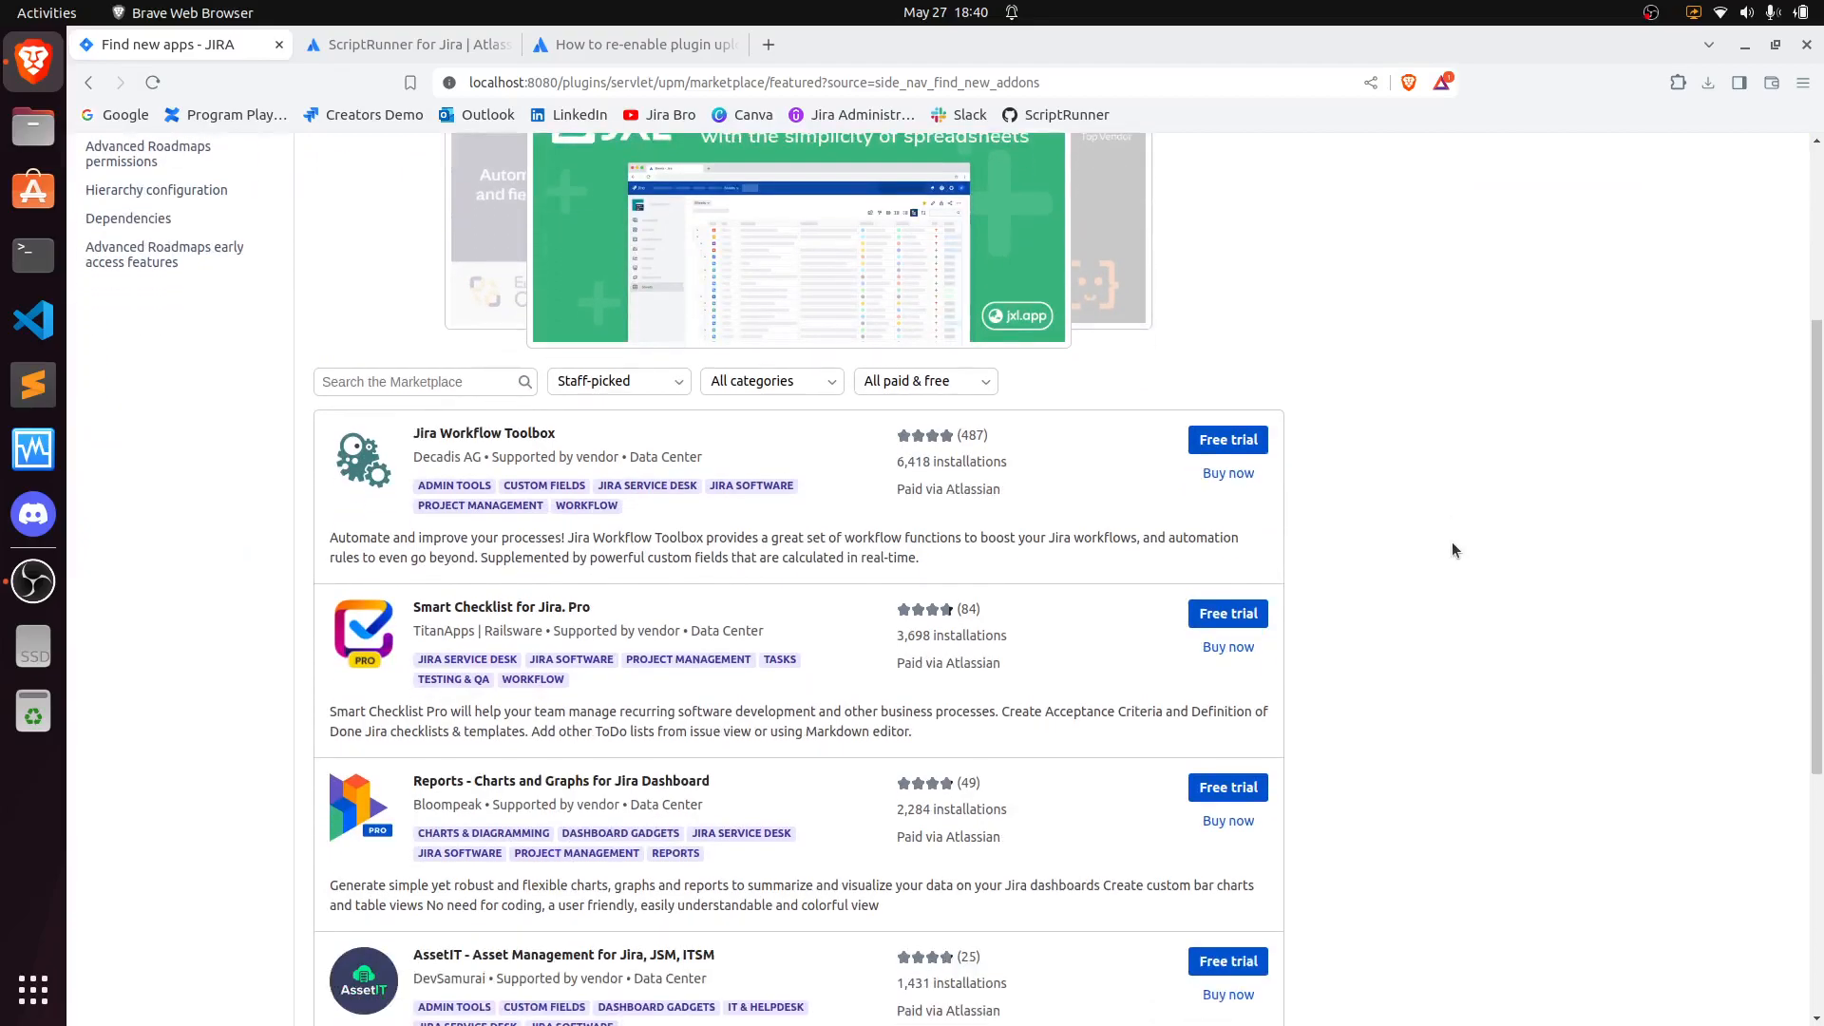
{"action": "scroll", "coordinate": [1452, 549], "scroll_direction": "down", "scroll_amount": 3}
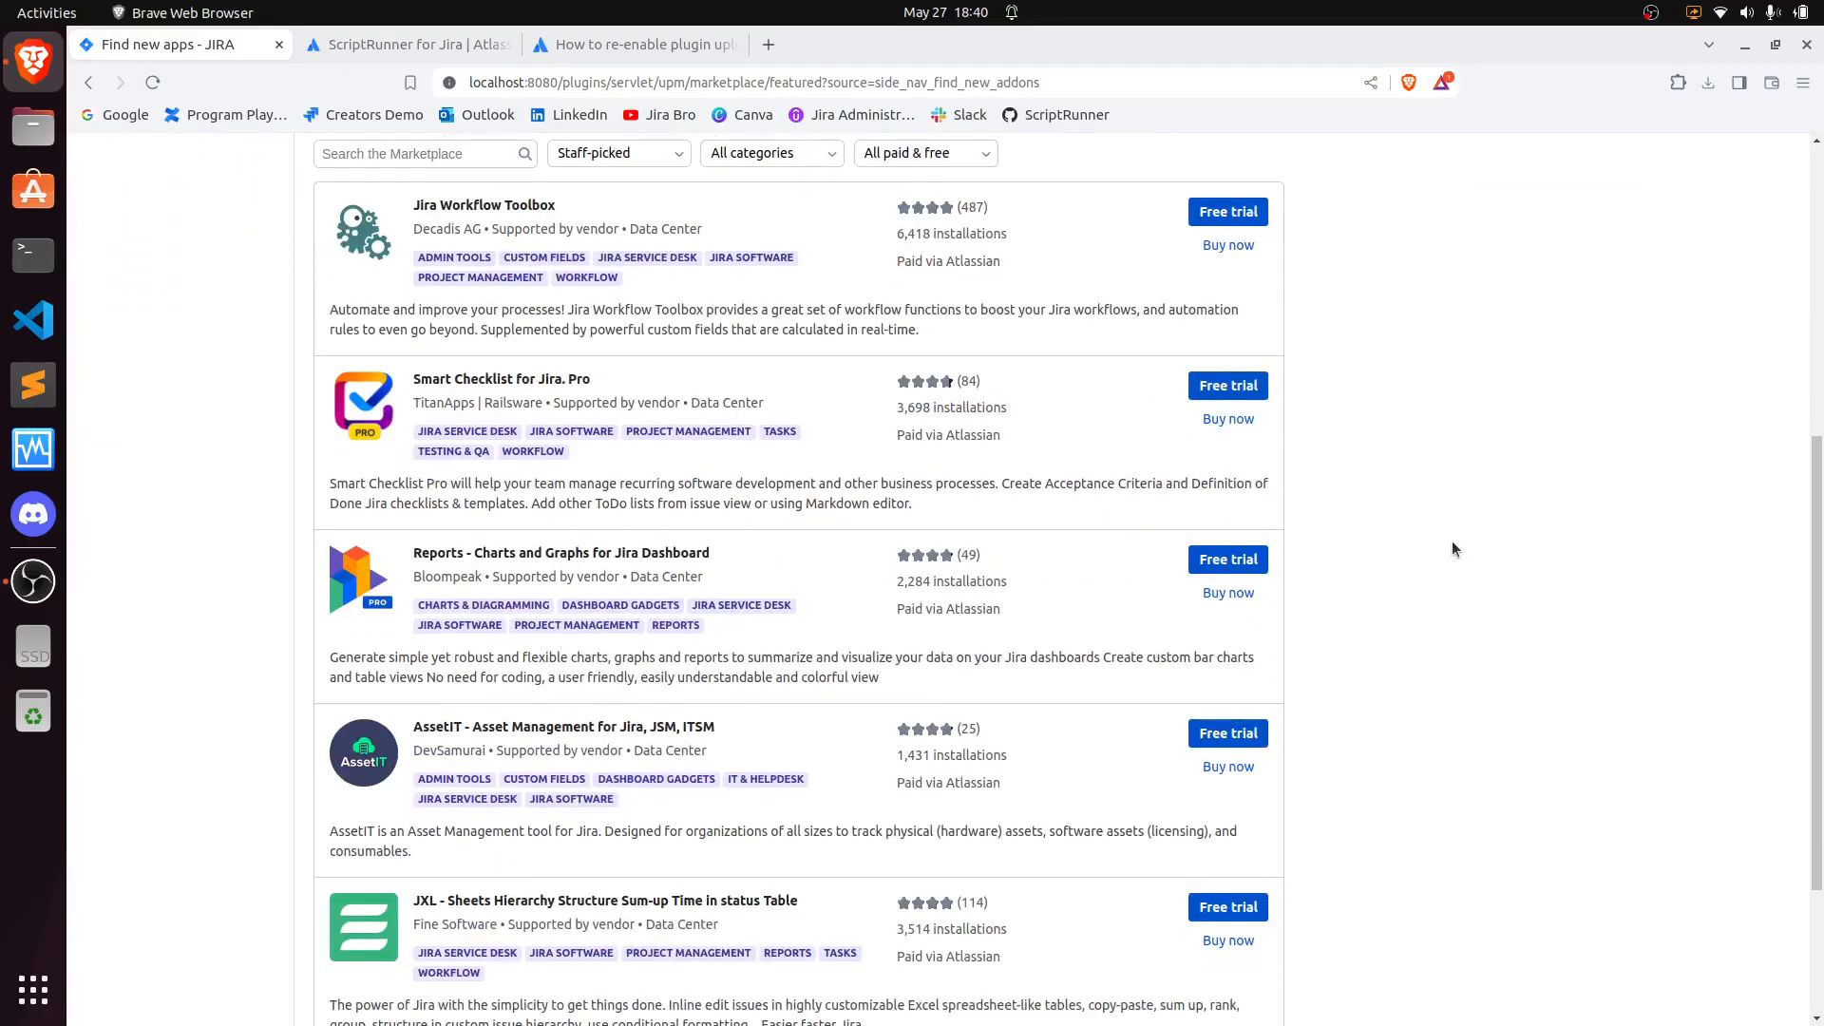
{"action": "scroll", "coordinate": [1452, 549], "scroll_direction": "up", "scroll_amount": 8}
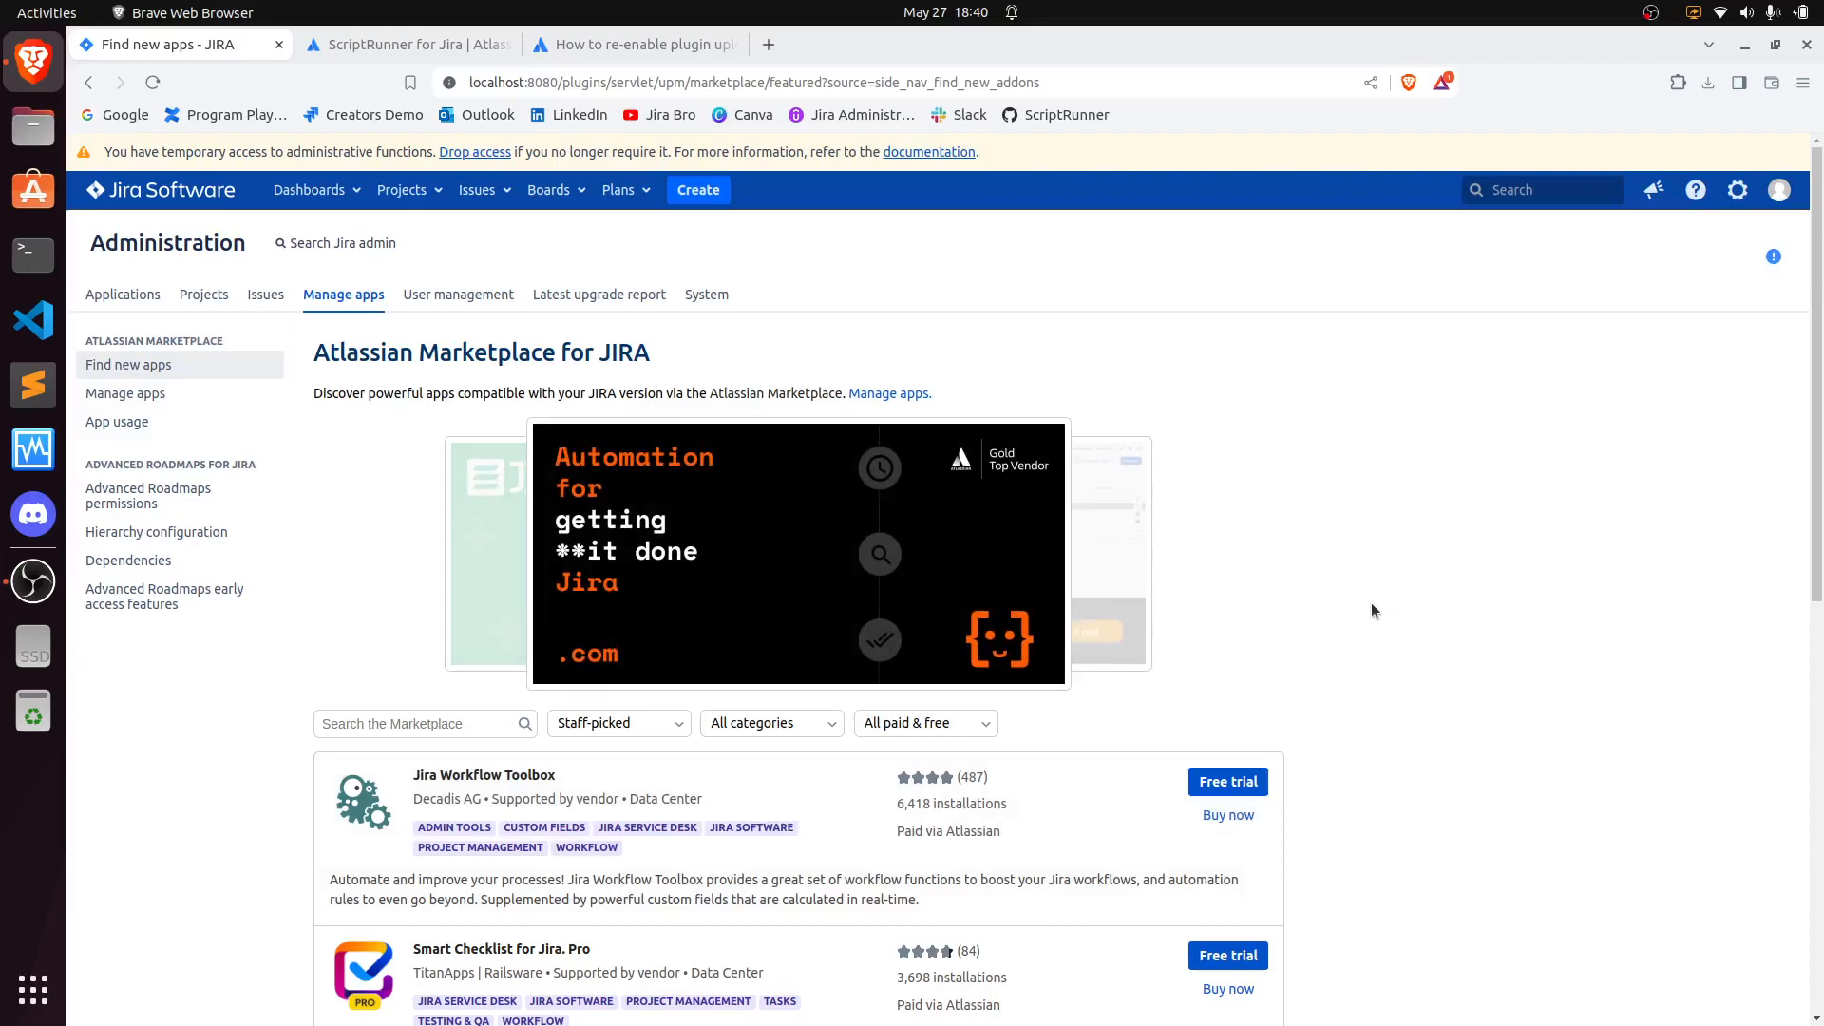
- Request a ScriptRunner for Jira Data Center trial license, agreeing to both Terms of Use and generating the license
{"action": "left_click", "coordinate": [409, 44]}
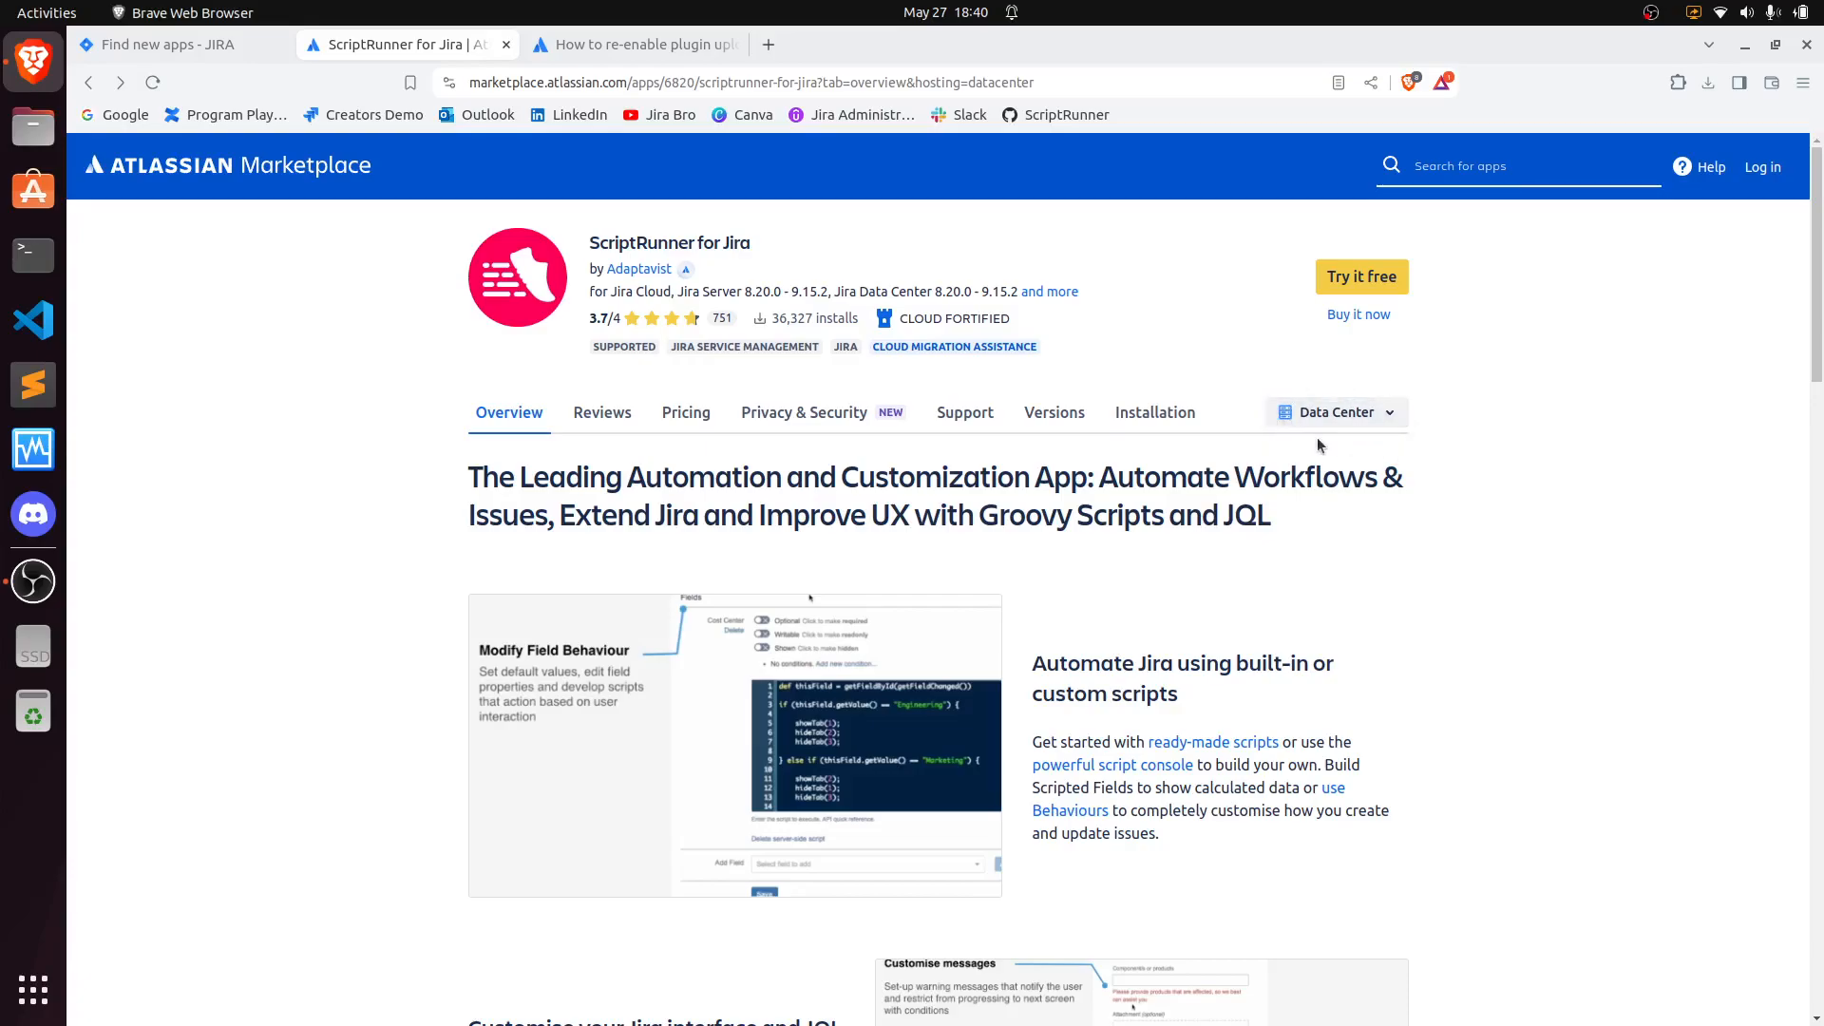
{"action": "left_click", "coordinate": [978, 413]}
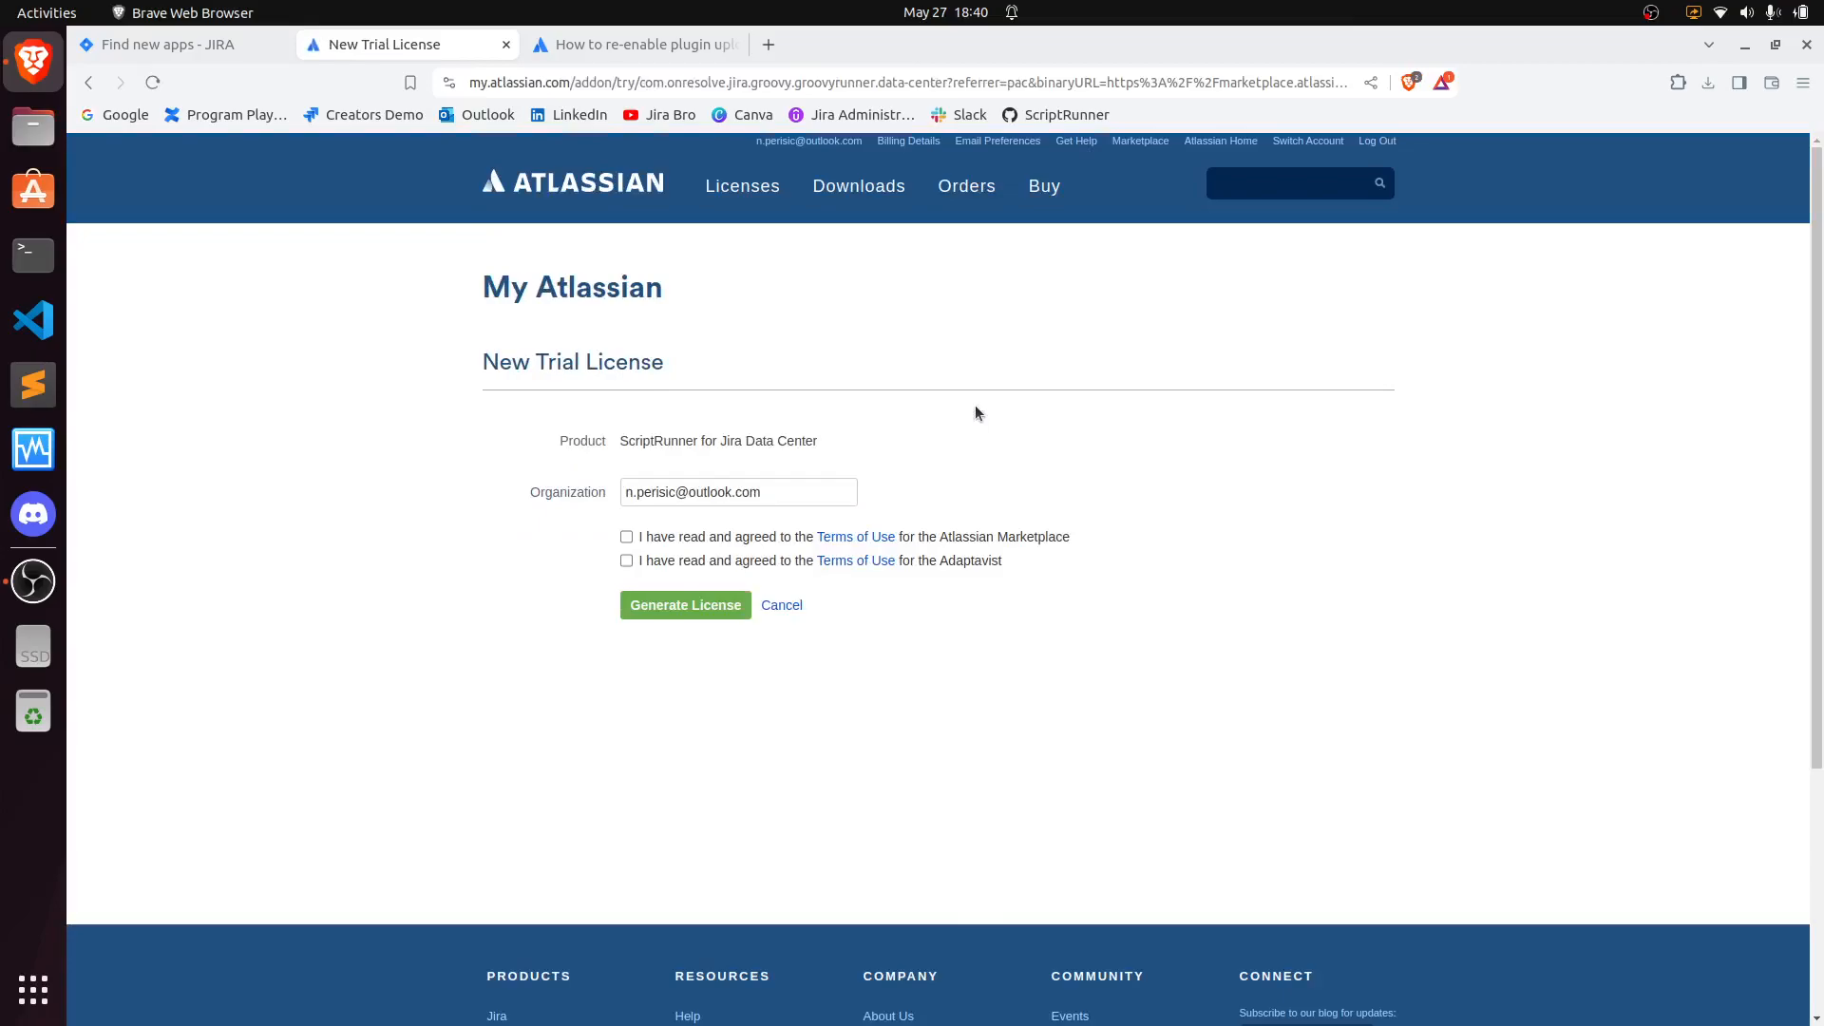
{"action": "left_click", "coordinate": [627, 538]}
{"action": "left_click", "coordinate": [626, 560]}
{"action": "left_click", "coordinate": [685, 605]}
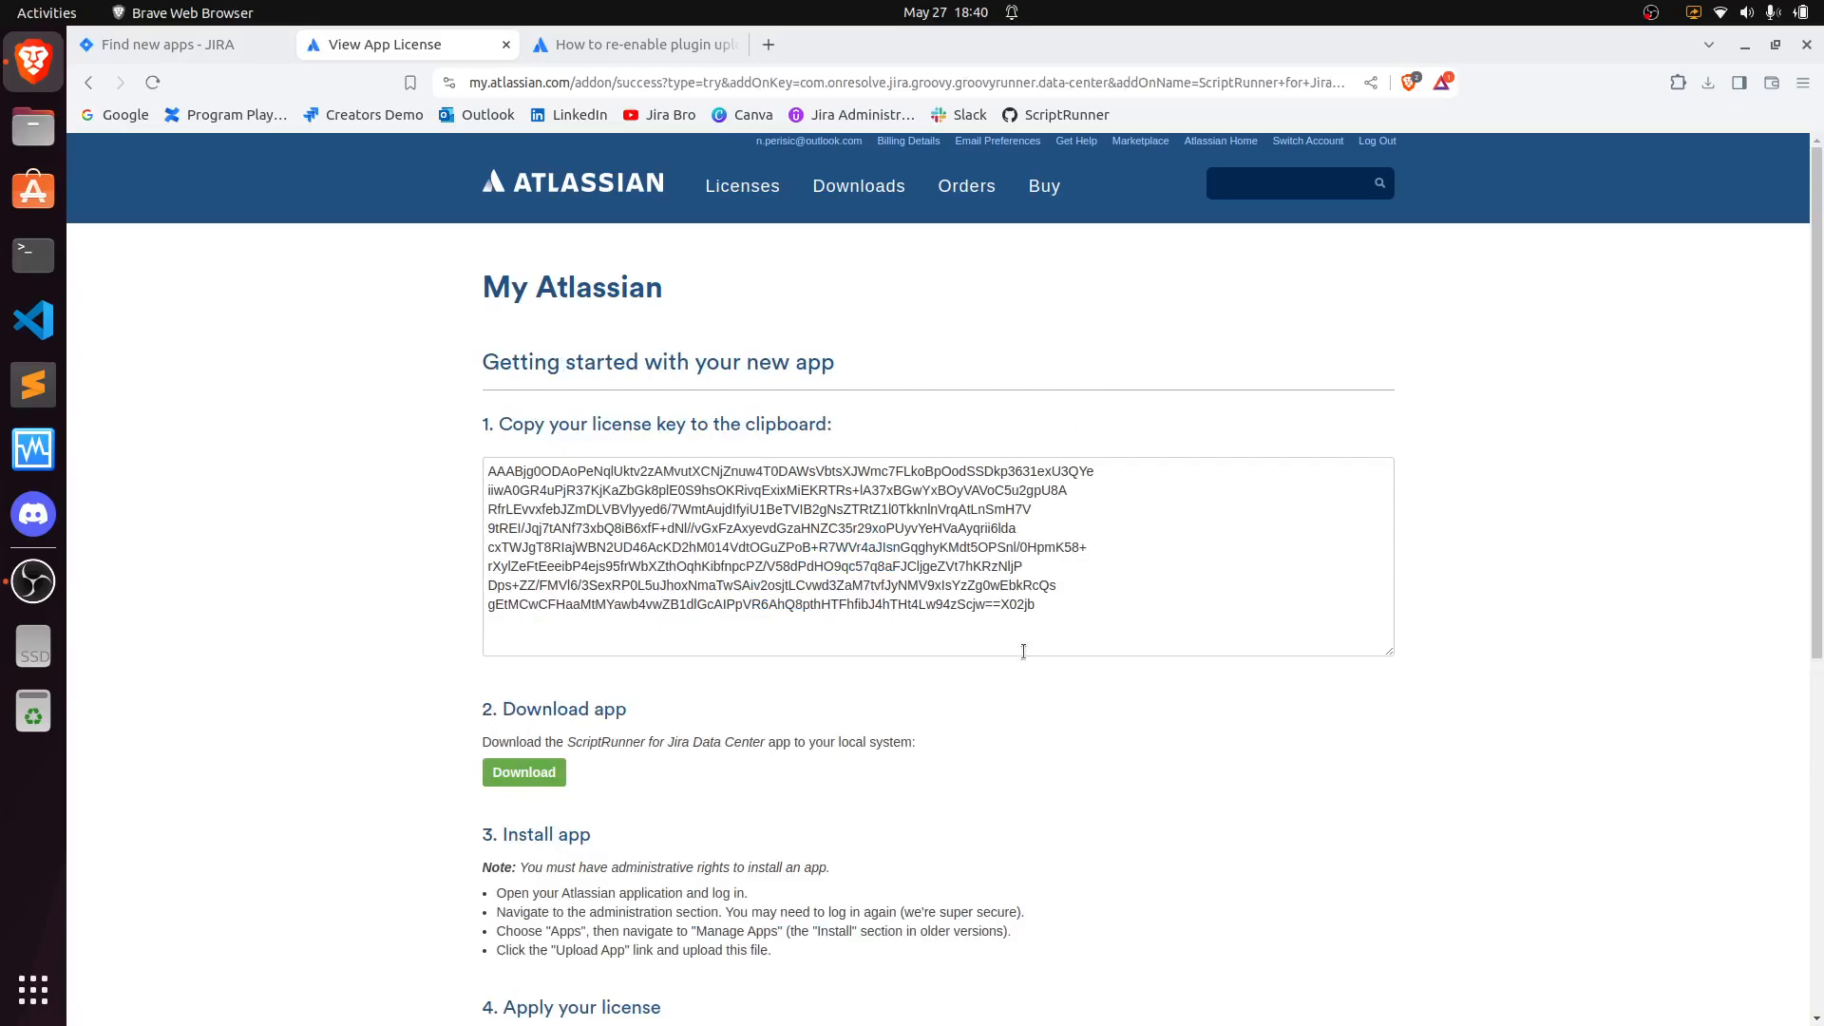
- Select the generated license key and copy it to the clipboard
{"action": "left_click_drag", "start_coordinate": [1052, 609], "coordinate": [433, 467]}
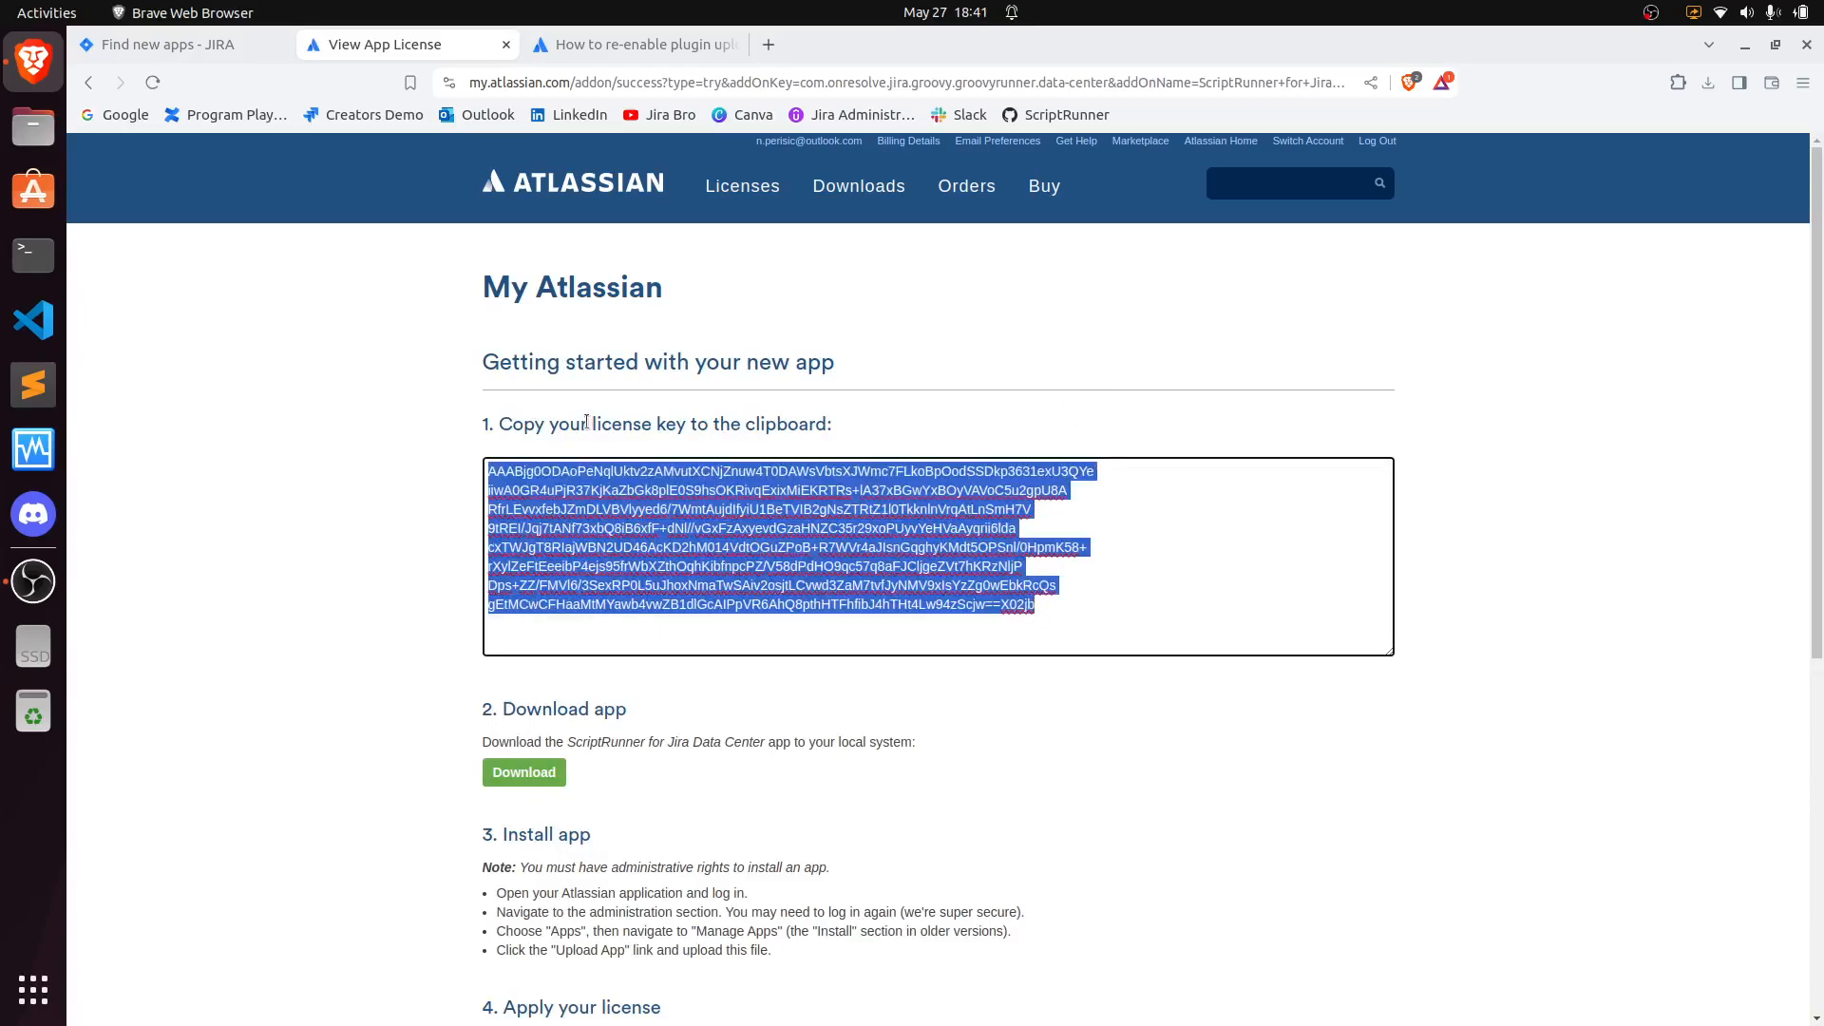
{"action": "right_click", "coordinate": [635, 501]}
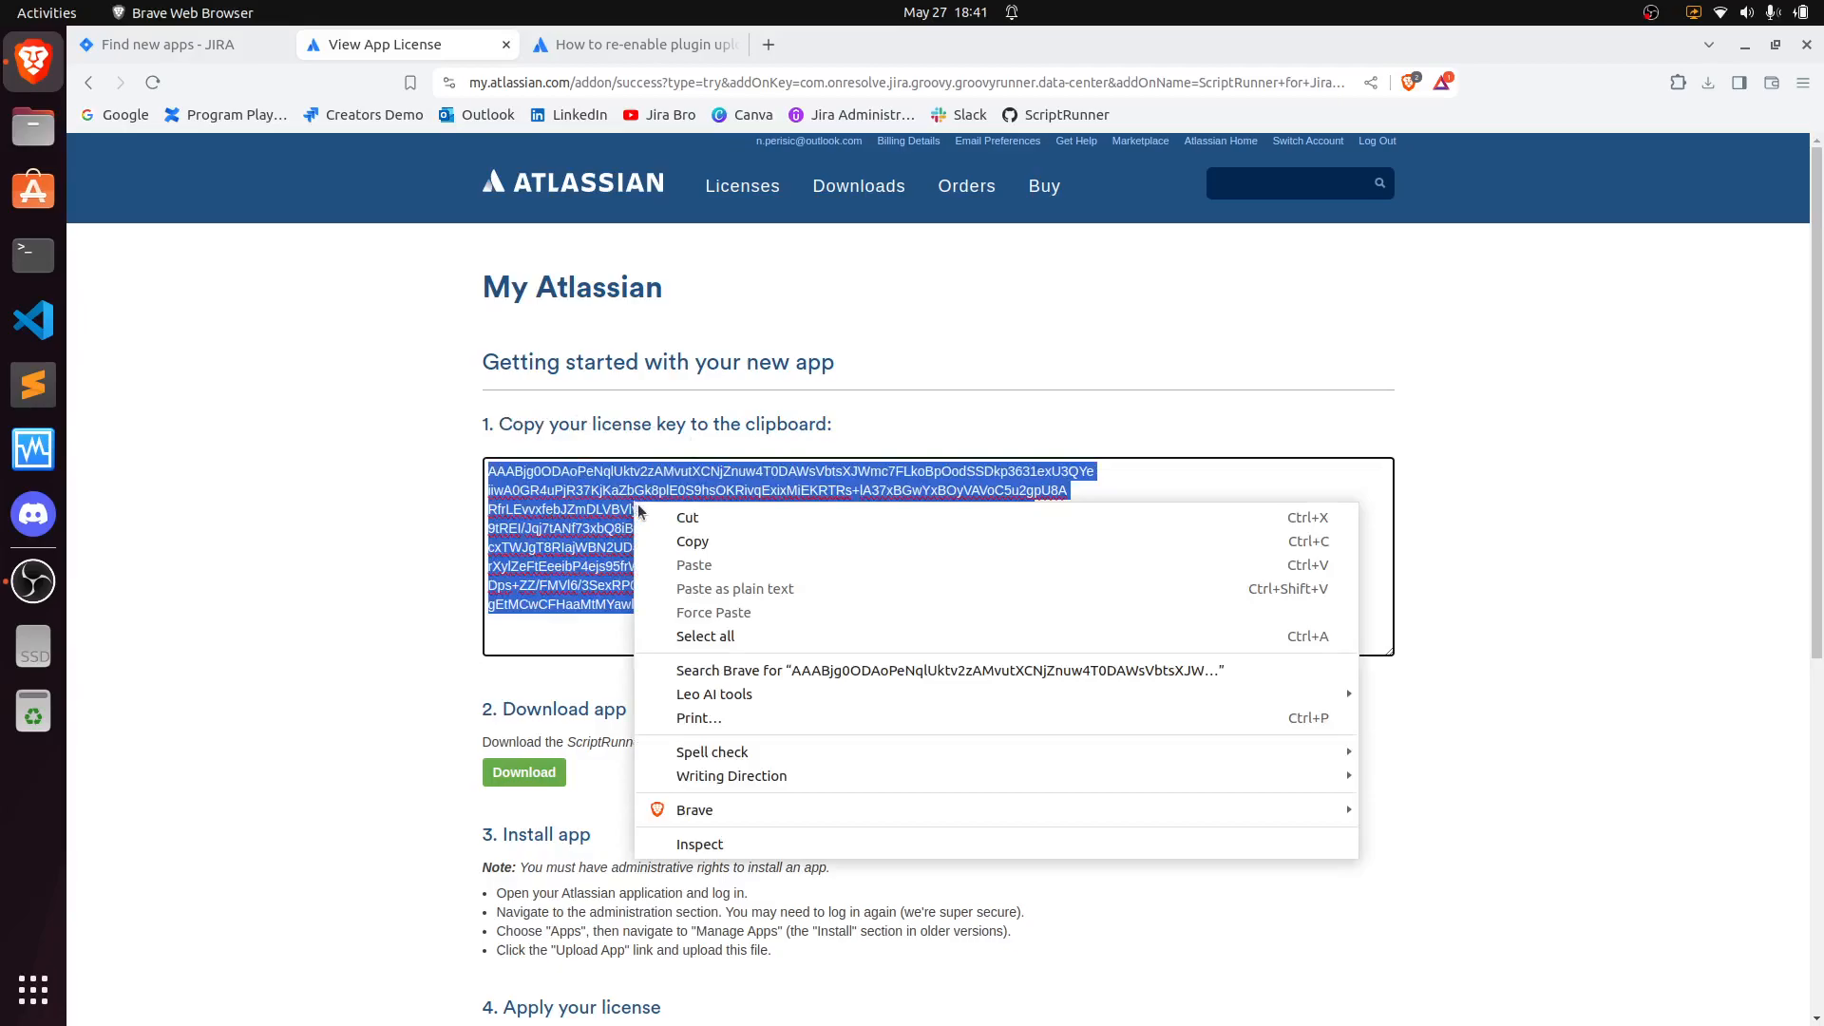
{"action": "left_click", "coordinate": [684, 548]}
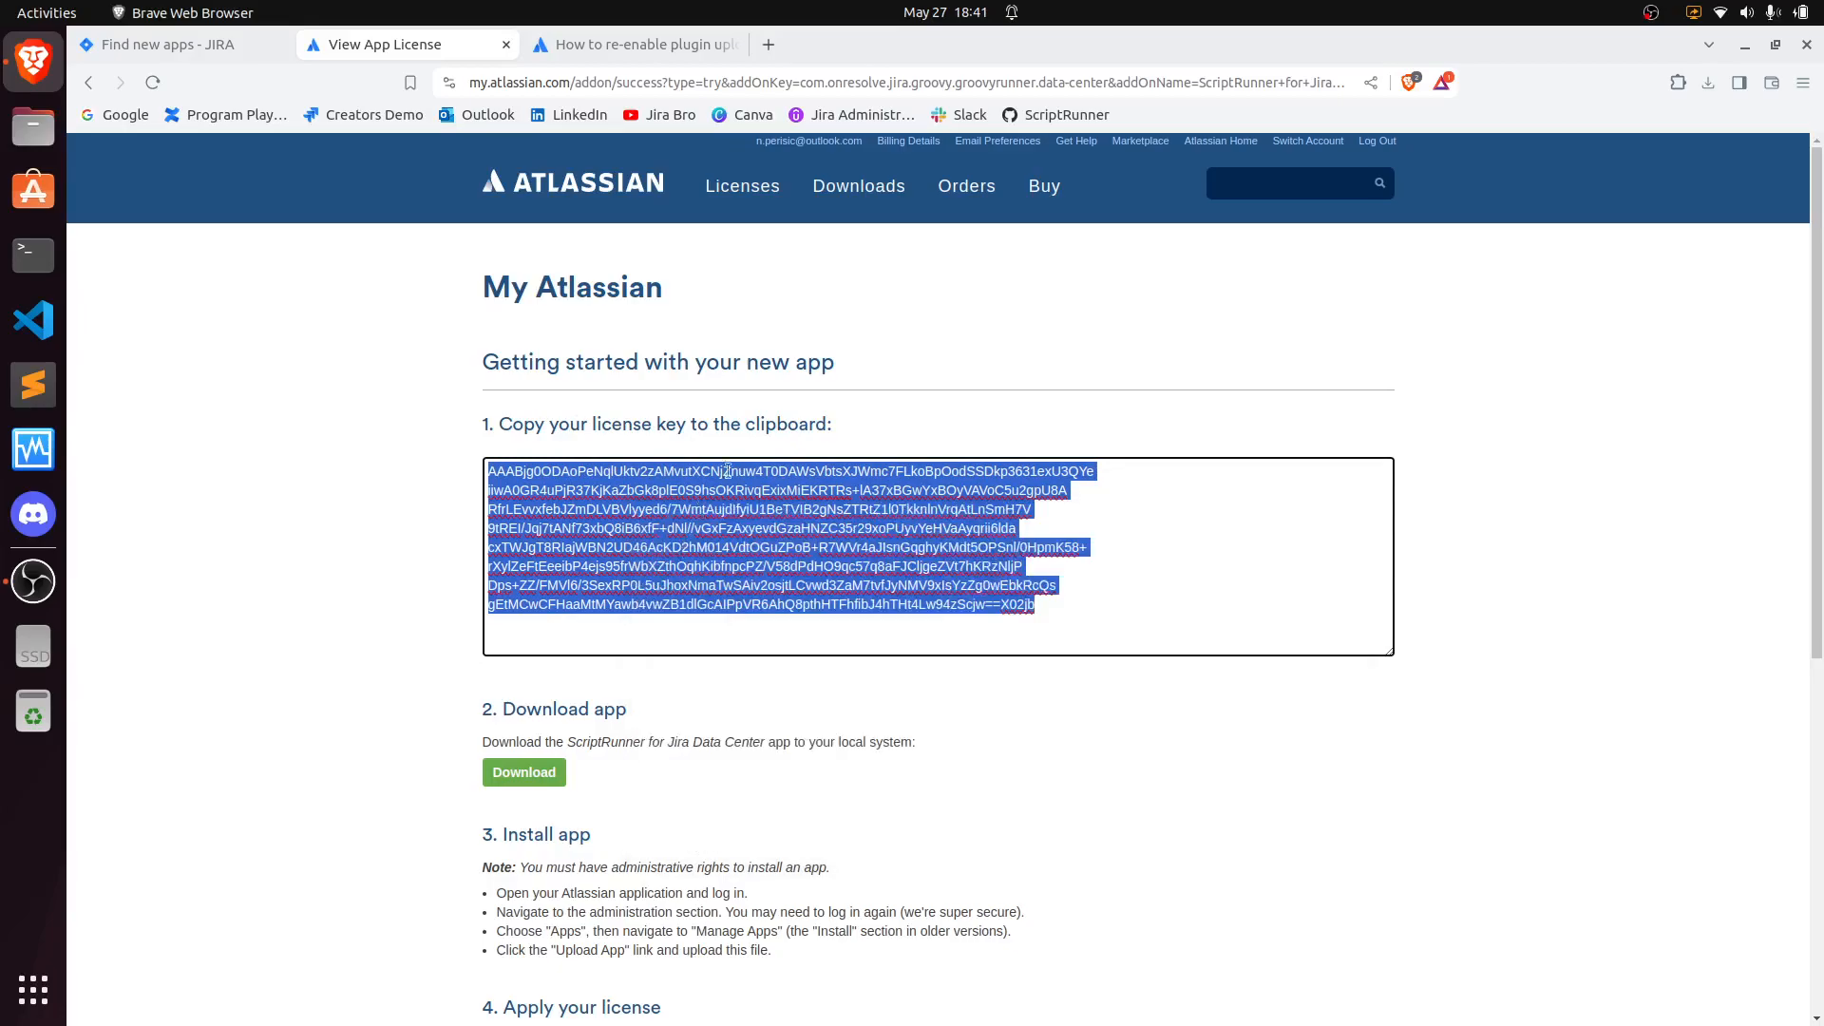
{"action": "left_click", "coordinate": [476, 669]}
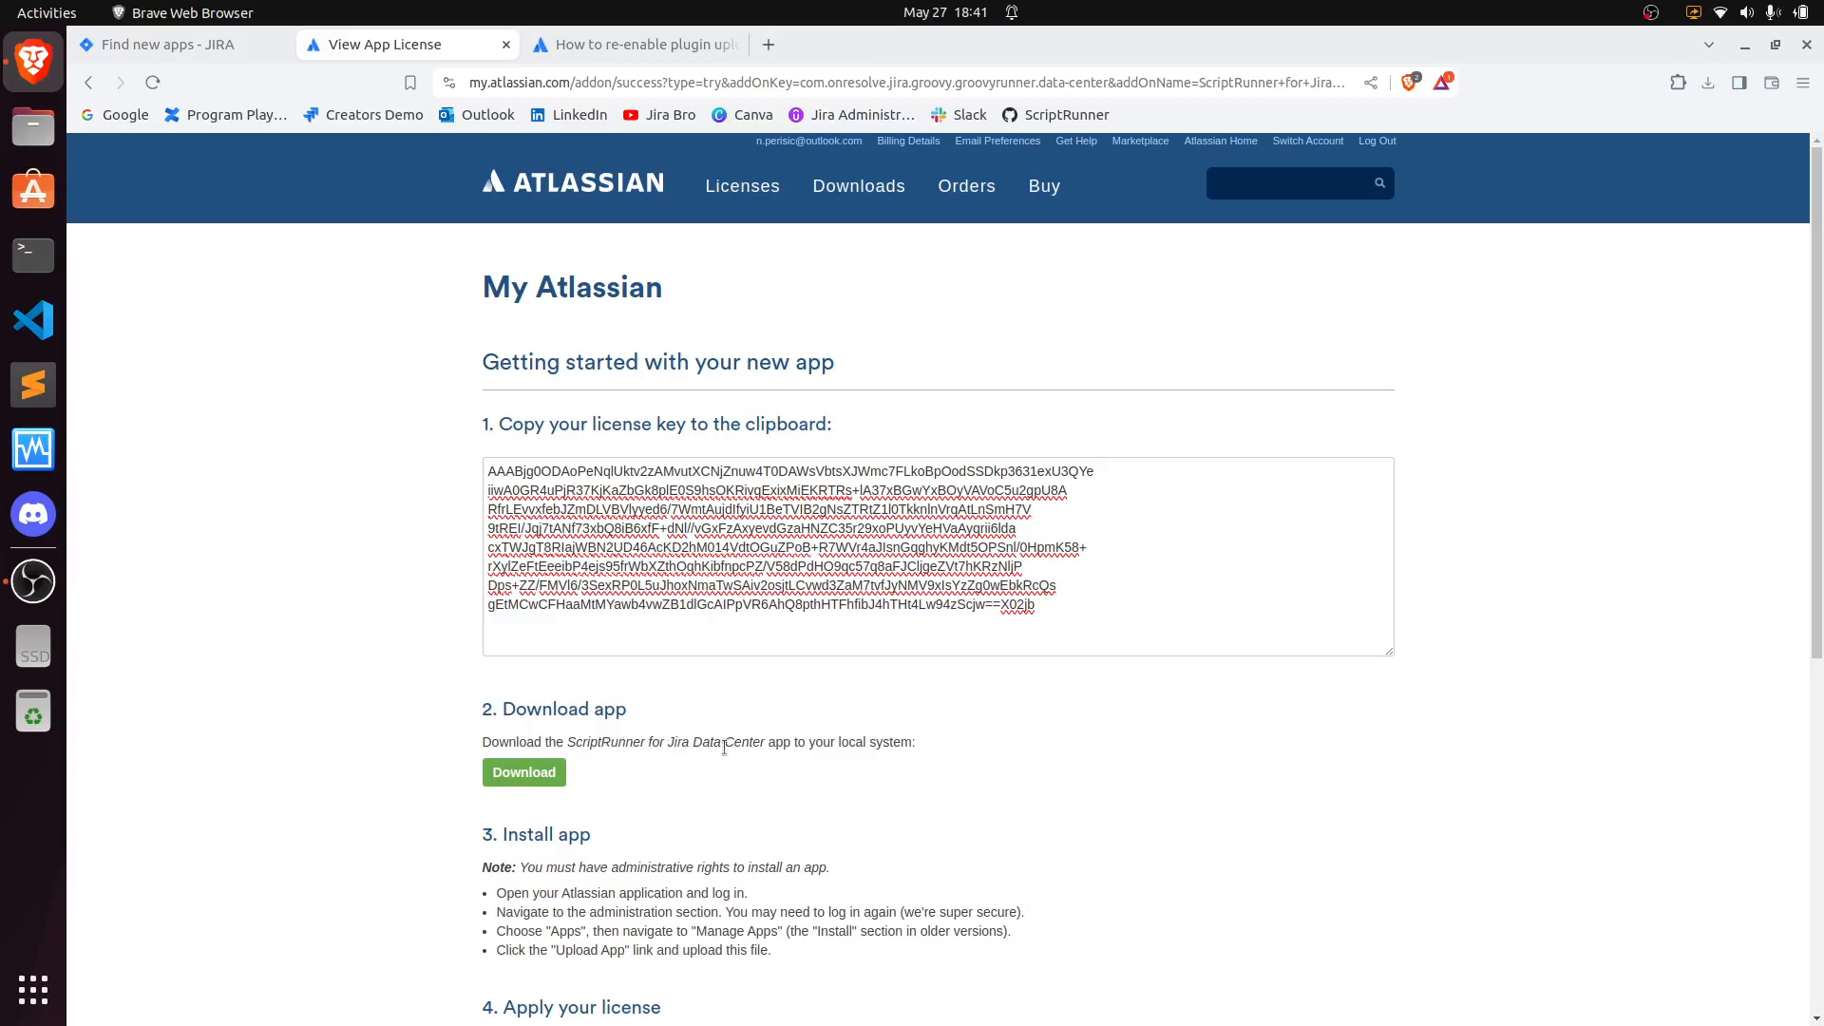
- Download the ScriptRunner app file groovyrunner-8.28.1.jar into the Downloads folder
{"action": "left_click", "coordinate": [523, 772]}
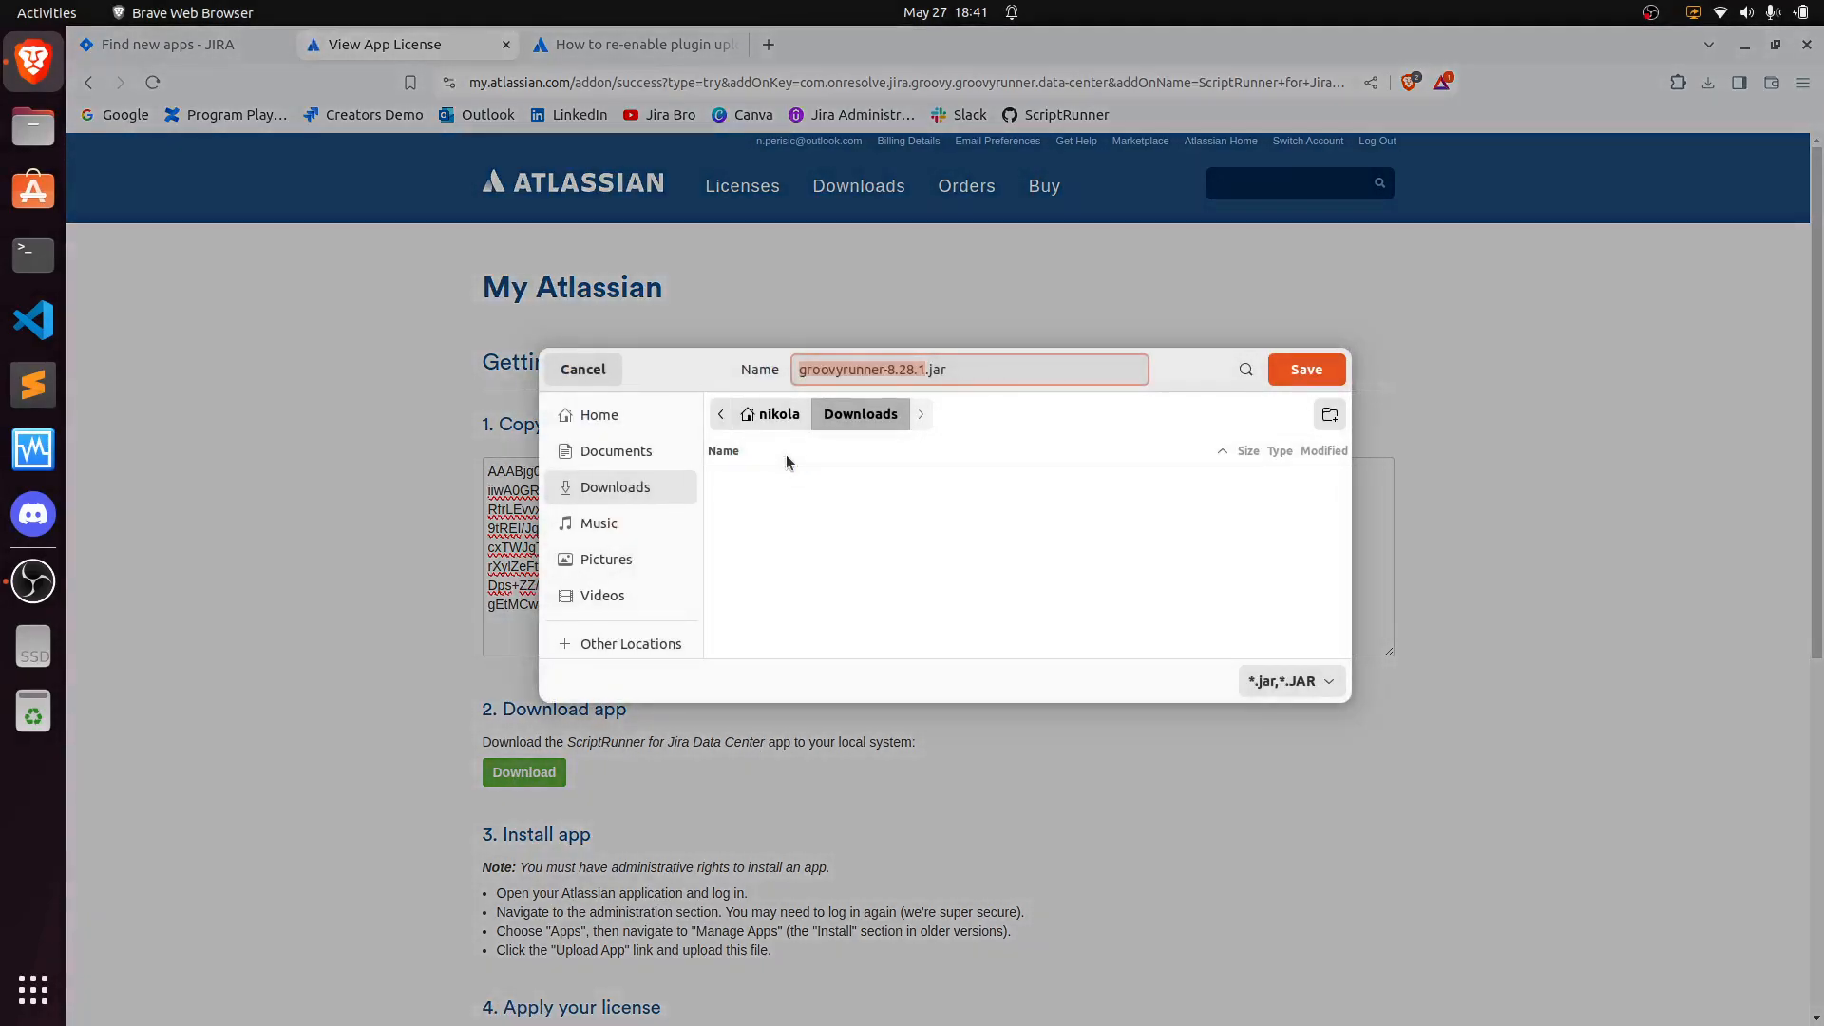
{"action": "left_click", "coordinate": [1288, 381]}
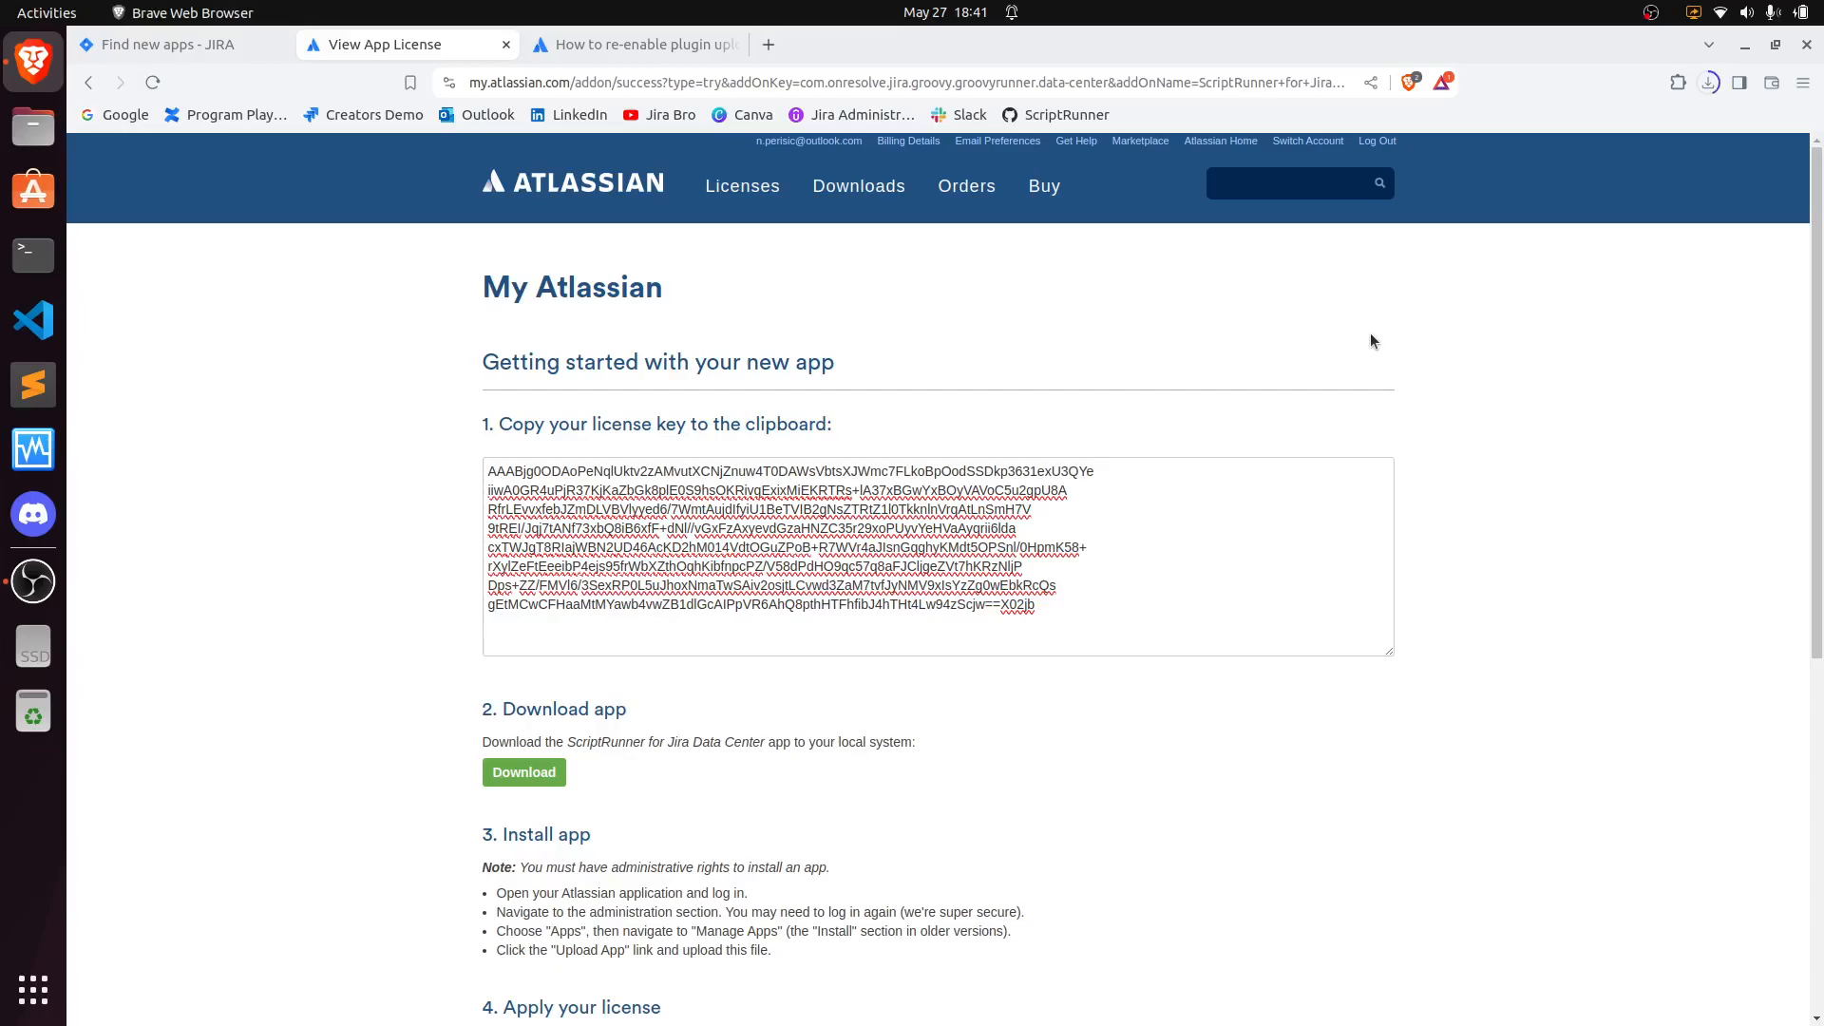
- Read the install instructions and the 'How to re-enable plugin upload' knowledge-base article
{"action": "scroll", "coordinate": [1370, 341], "scroll_direction": "down", "scroll_amount": 4}
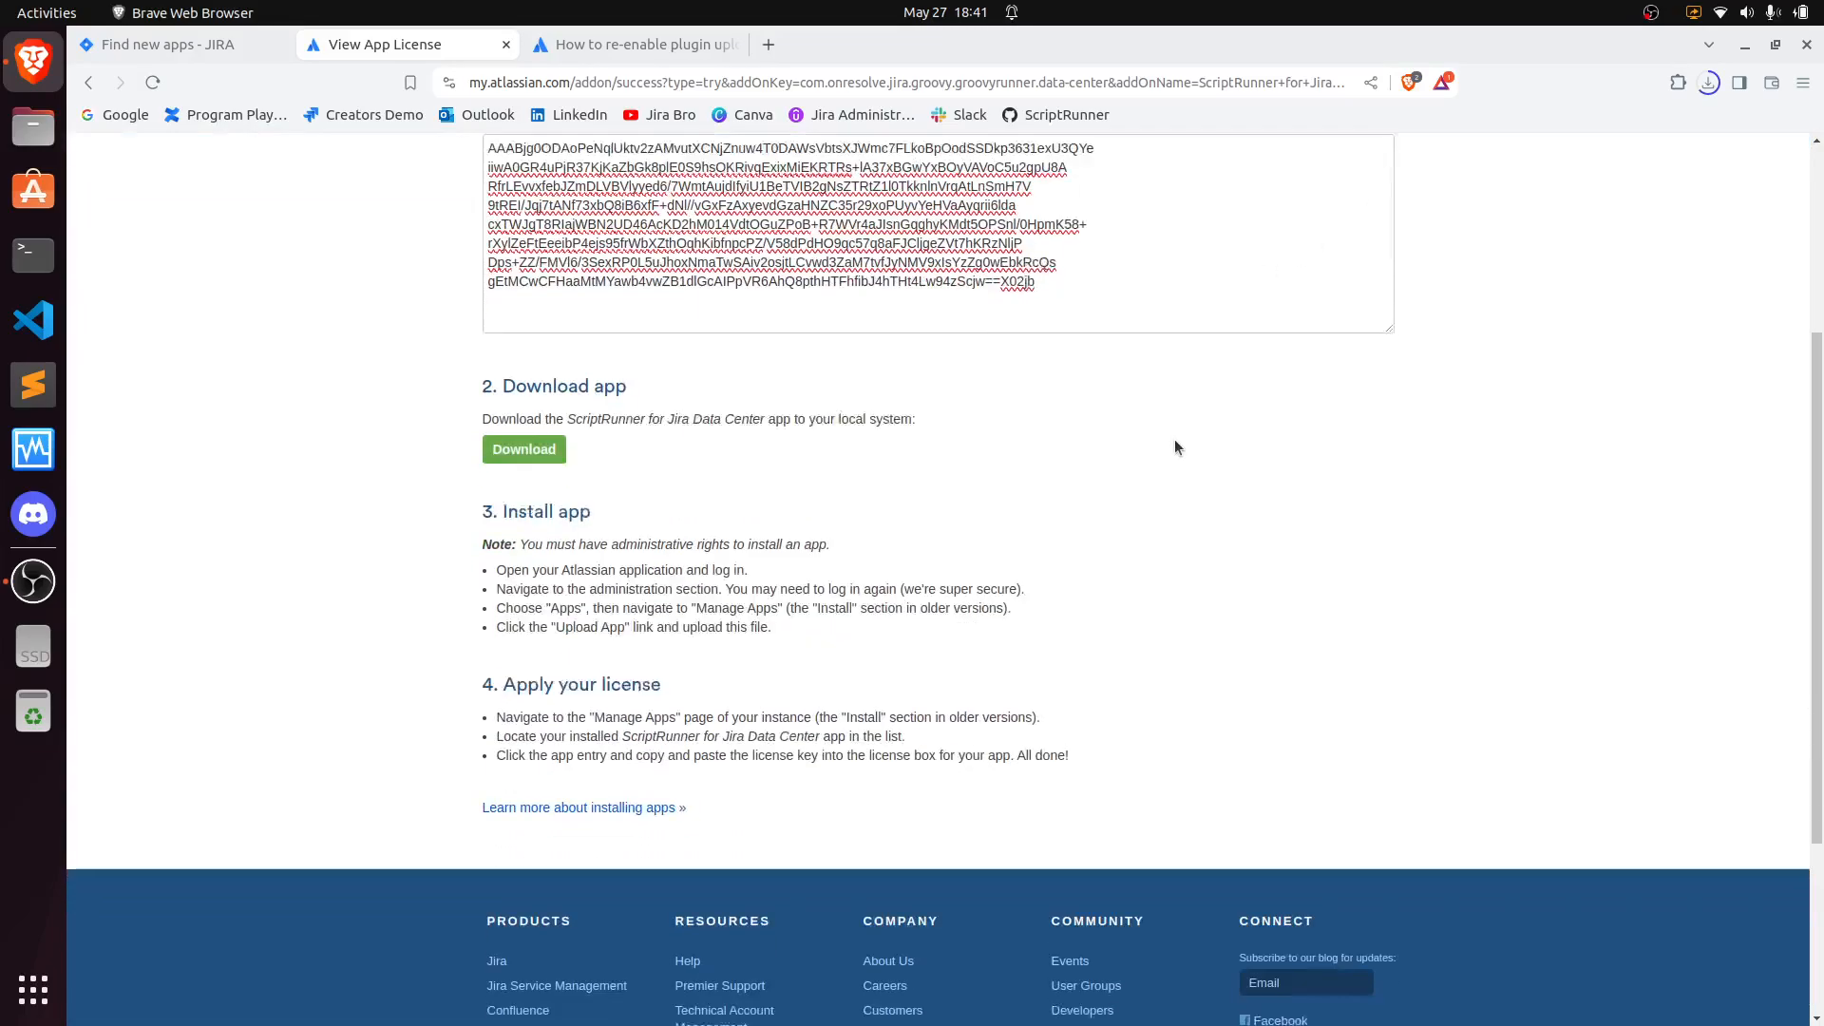
{"action": "left_click", "coordinate": [608, 45]}
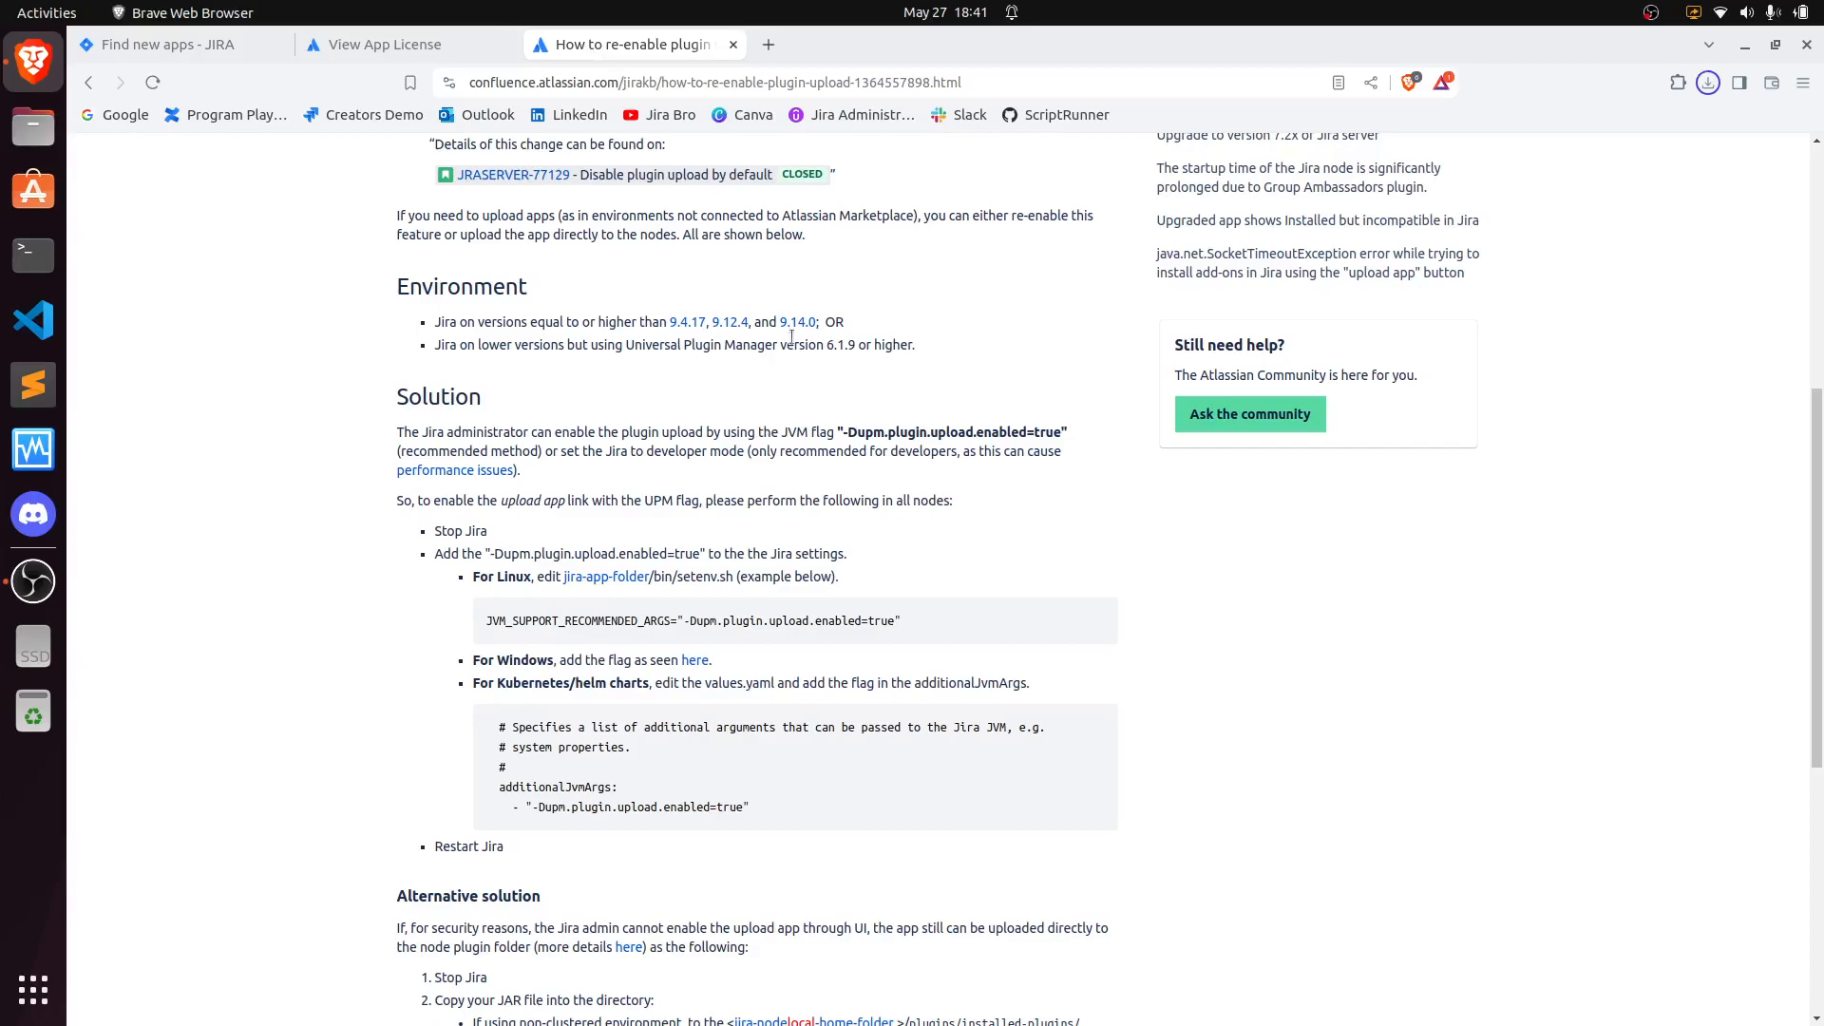
{"action": "scroll", "coordinate": [773, 372], "scroll_direction": "up", "scroll_amount": 7}
{"action": "left_click_drag", "start_coordinate": [397, 312], "coordinate": [856, 323]}
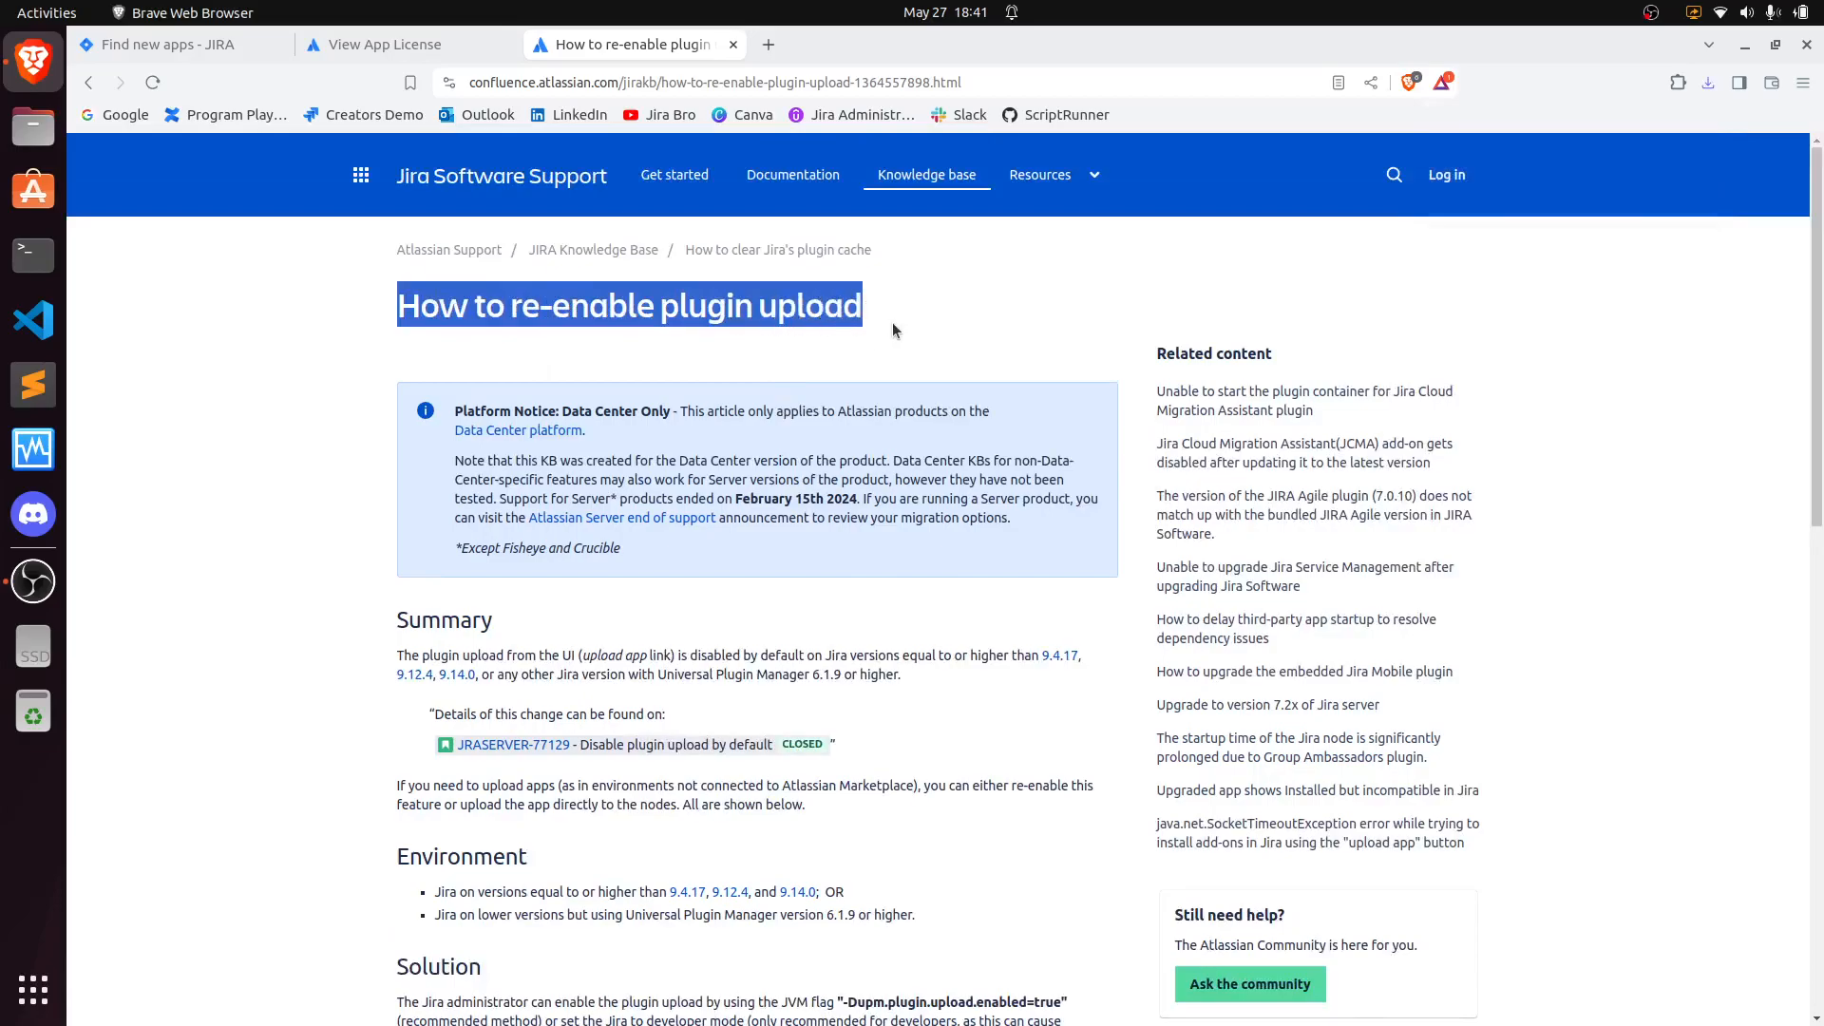
{"action": "scroll", "coordinate": [893, 322], "scroll_direction": "down", "scroll_amount": 6}
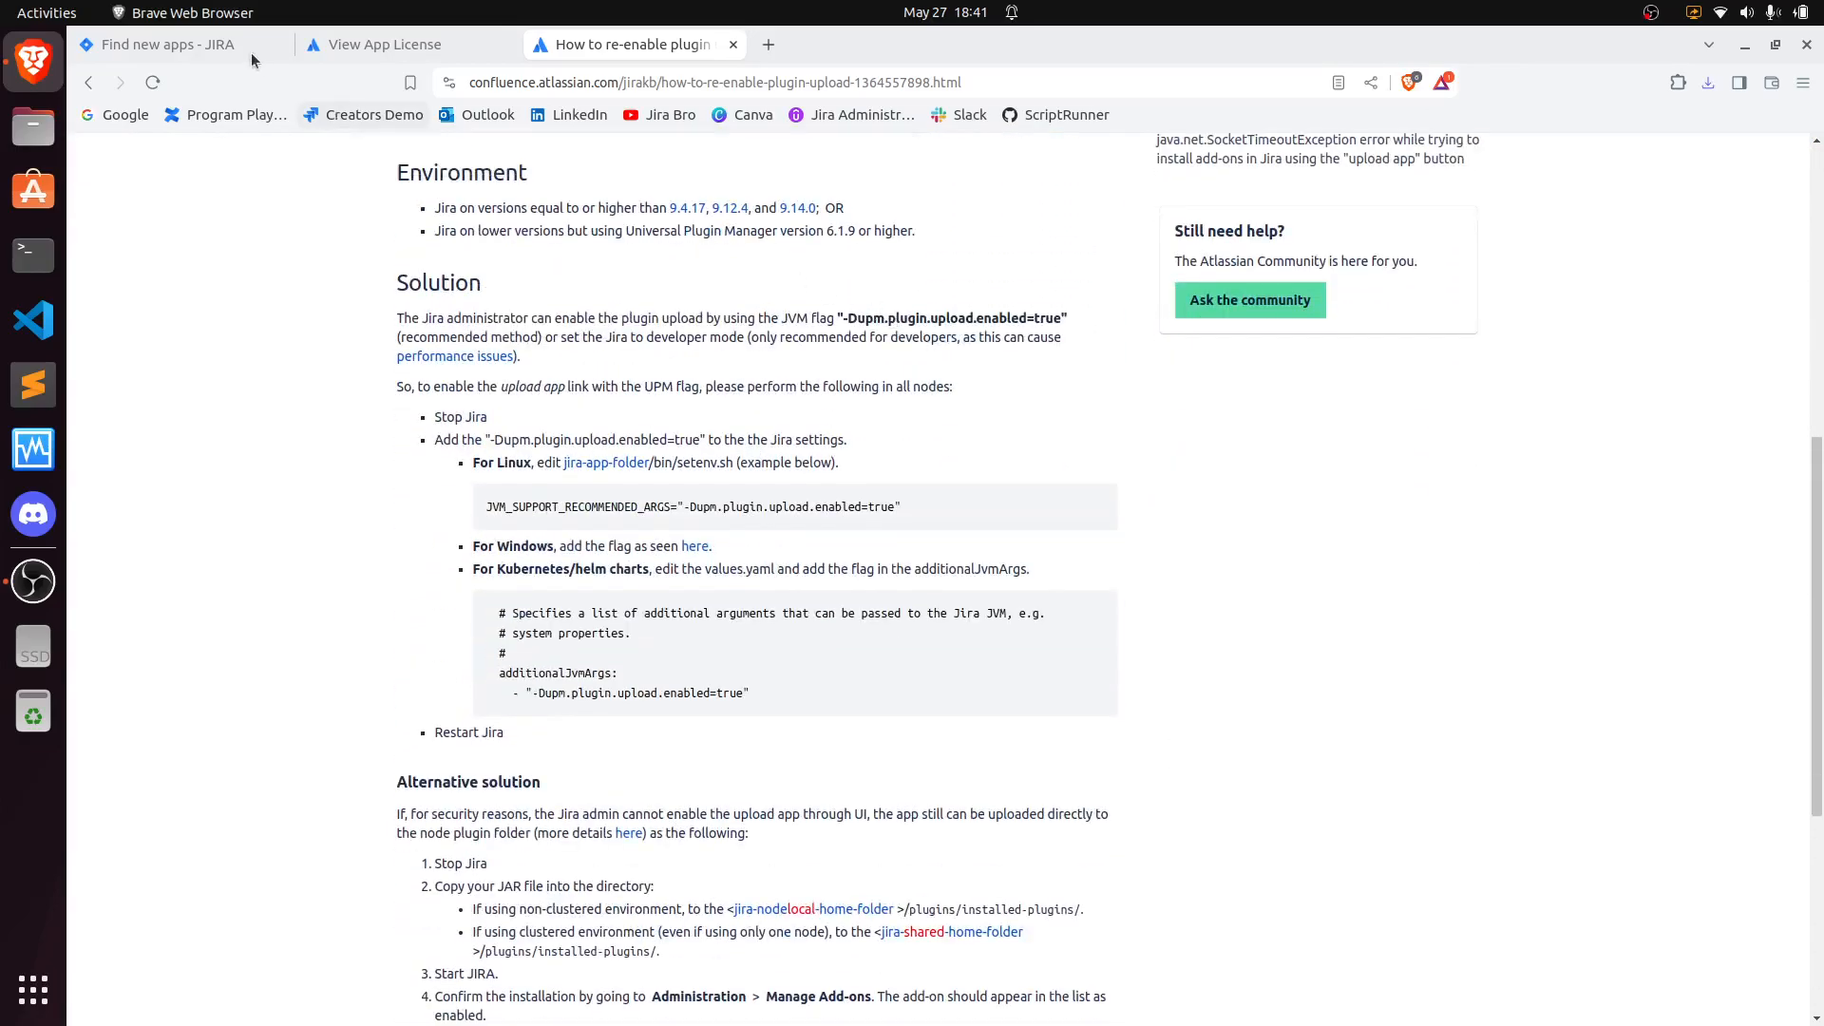
- Open Manage apps in the Jira administration and confirm administrator access with the account password
{"action": "left_click", "coordinate": [173, 55]}
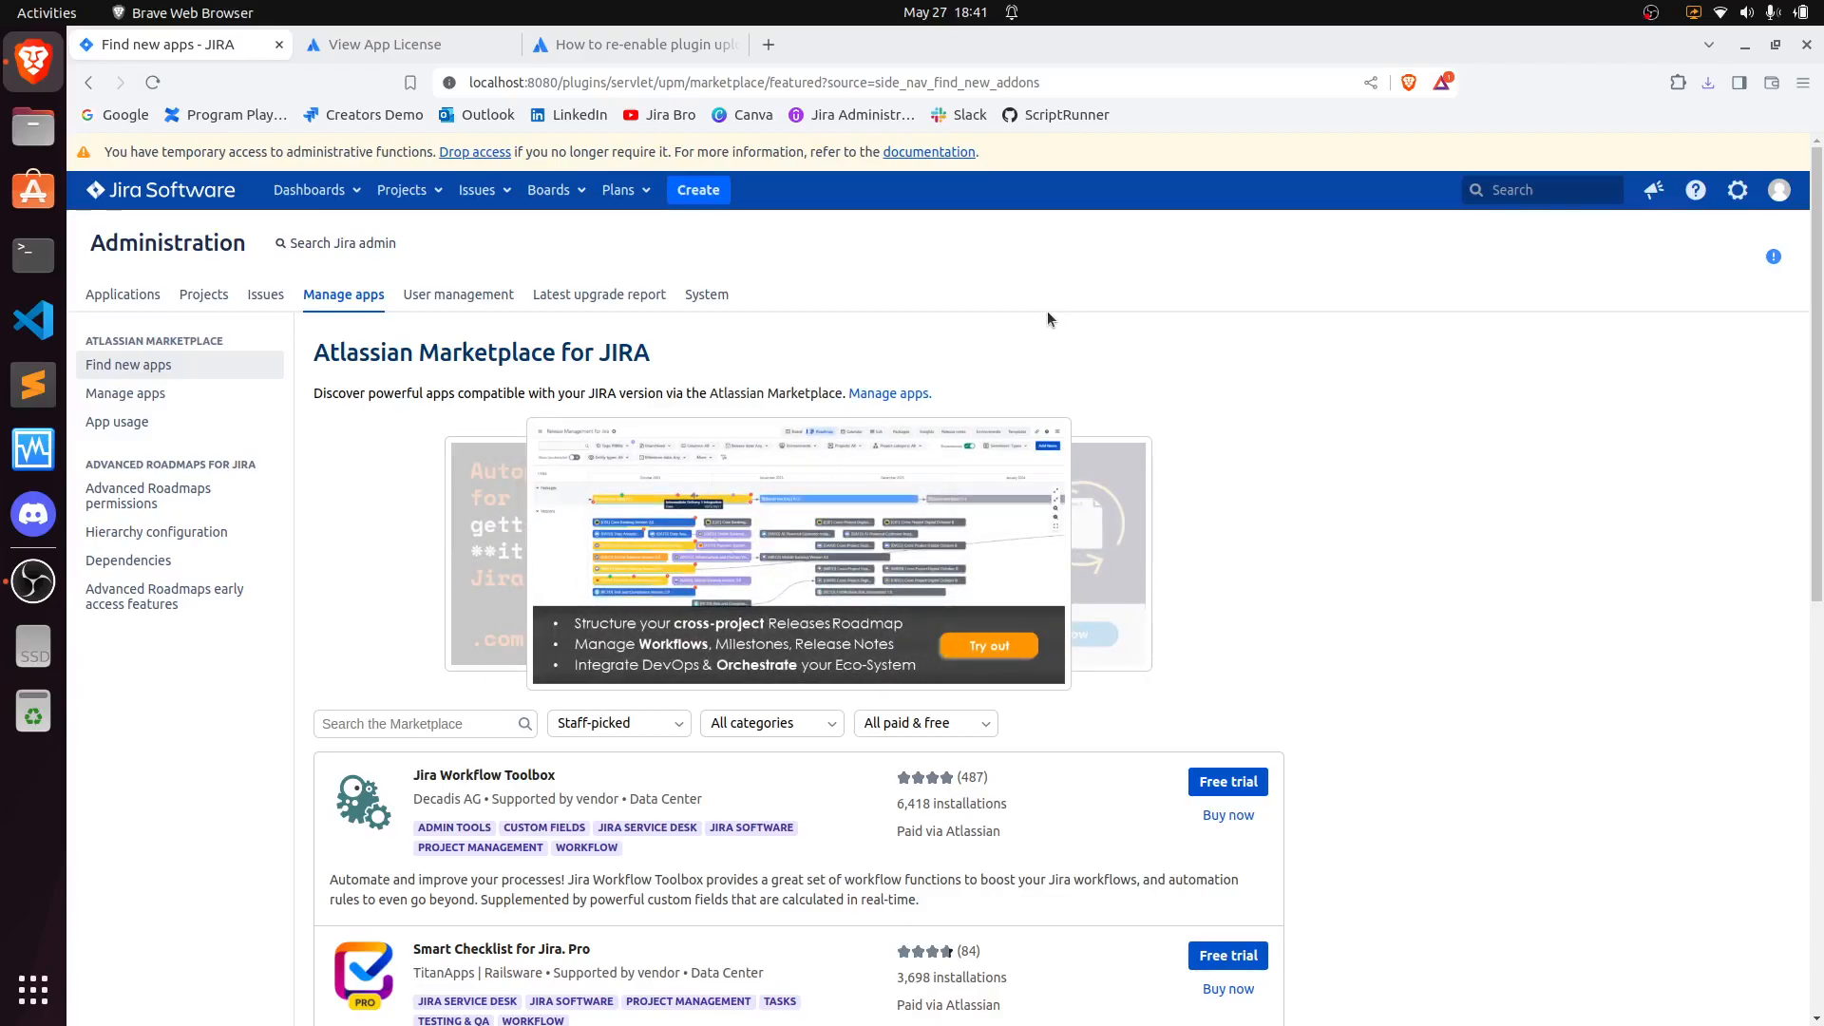
{"action": "left_click", "coordinate": [249, 393]}
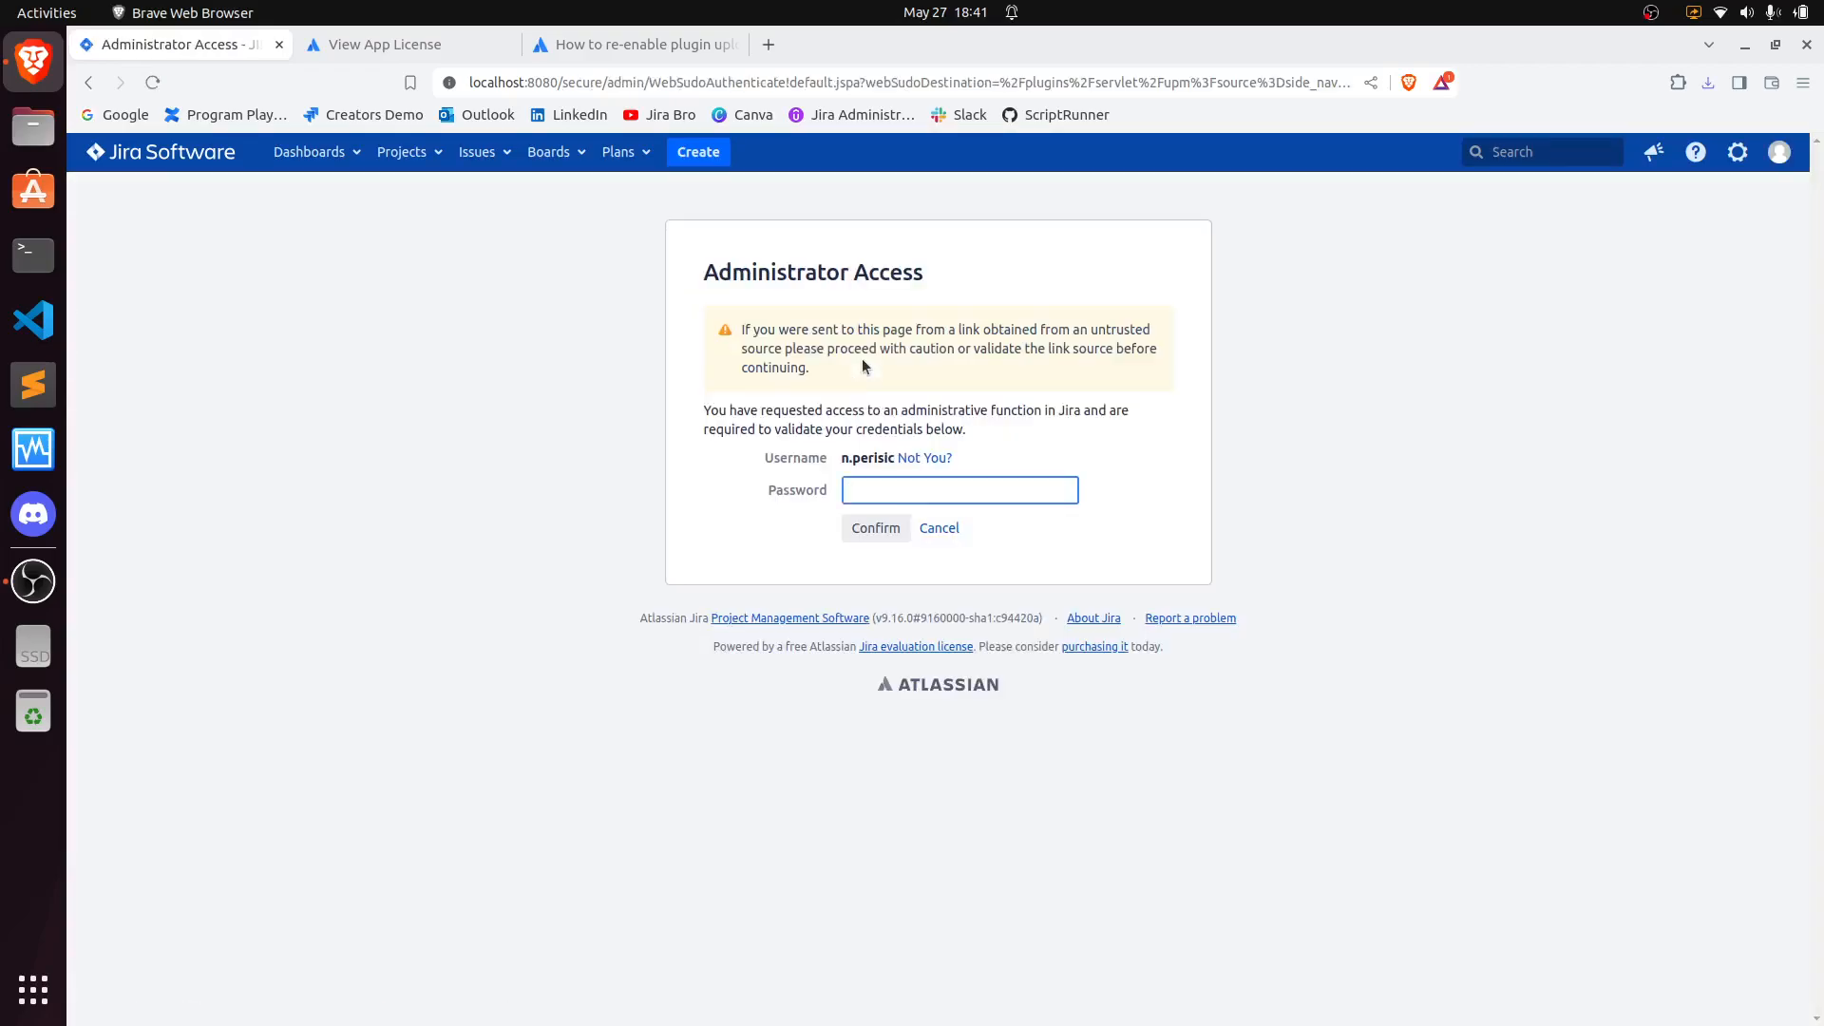
{"action": "type", "text": "***"}
{"action": "left_click", "coordinate": [876, 531]}
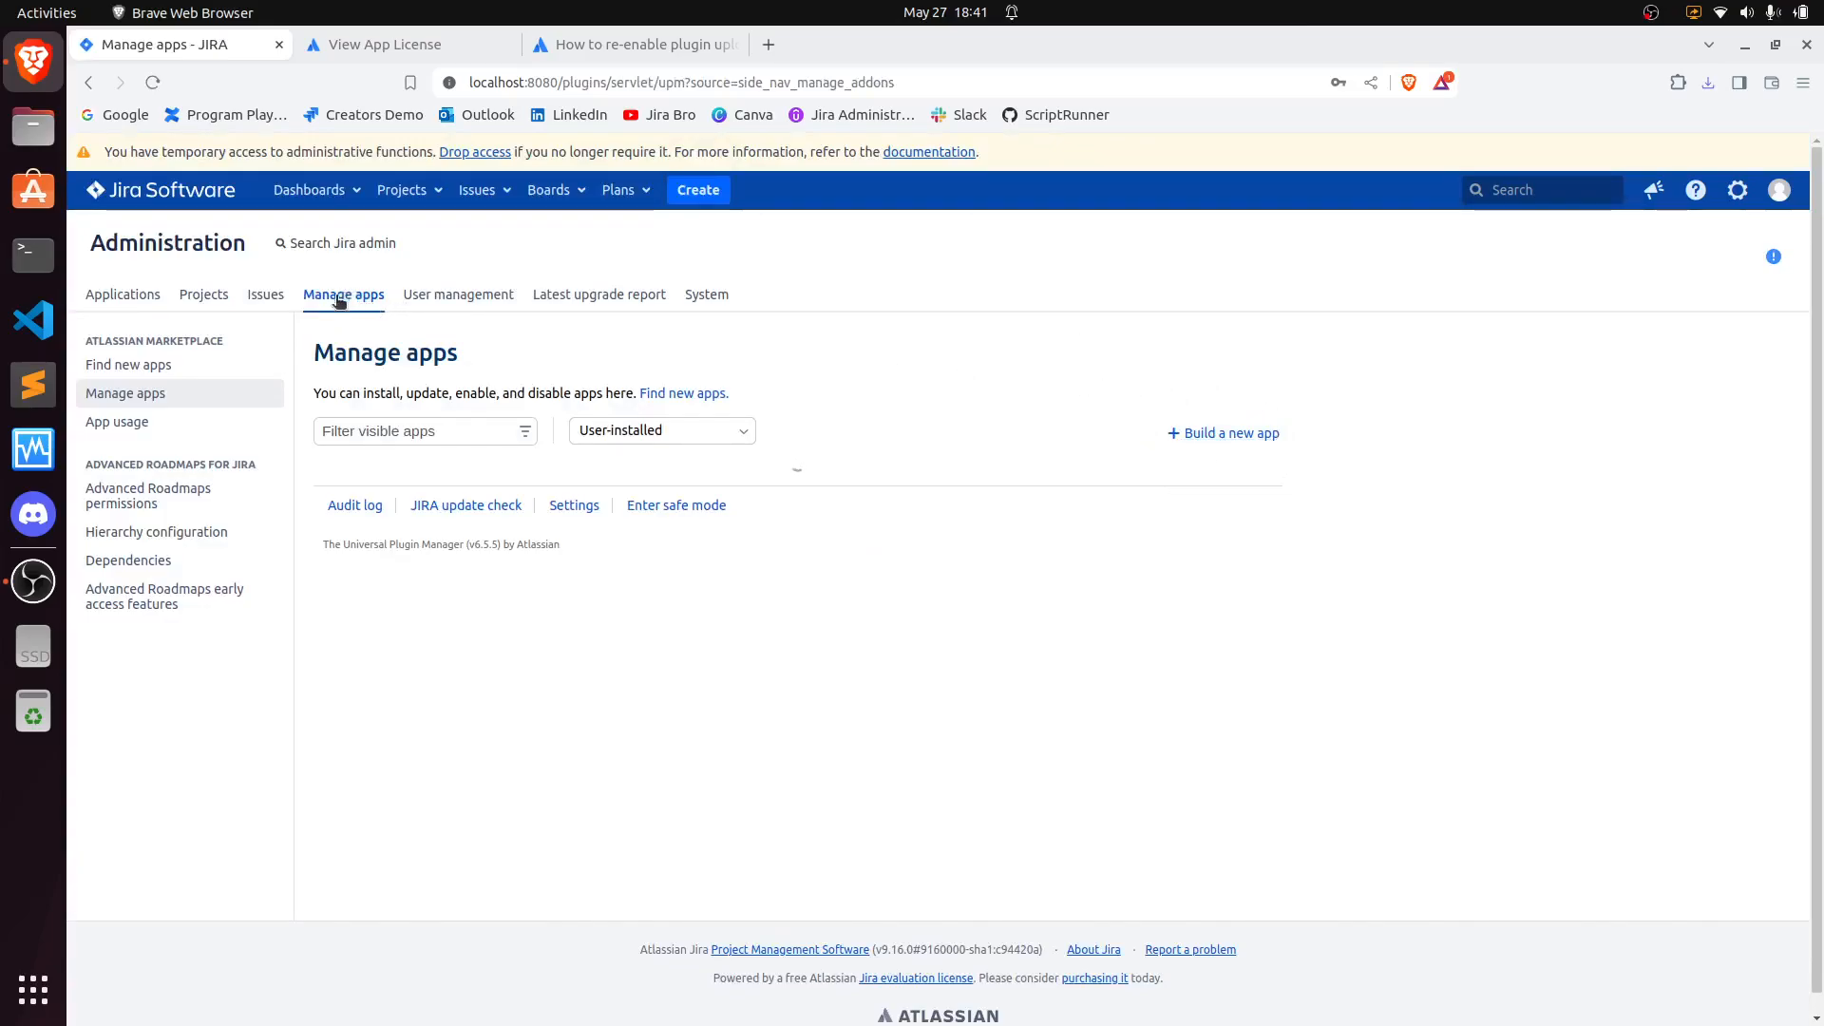
- Review the knowledge-base article's Solution section on adding the upm plugin upload JVM flag
{"action": "left_click", "coordinate": [1738, 190]}
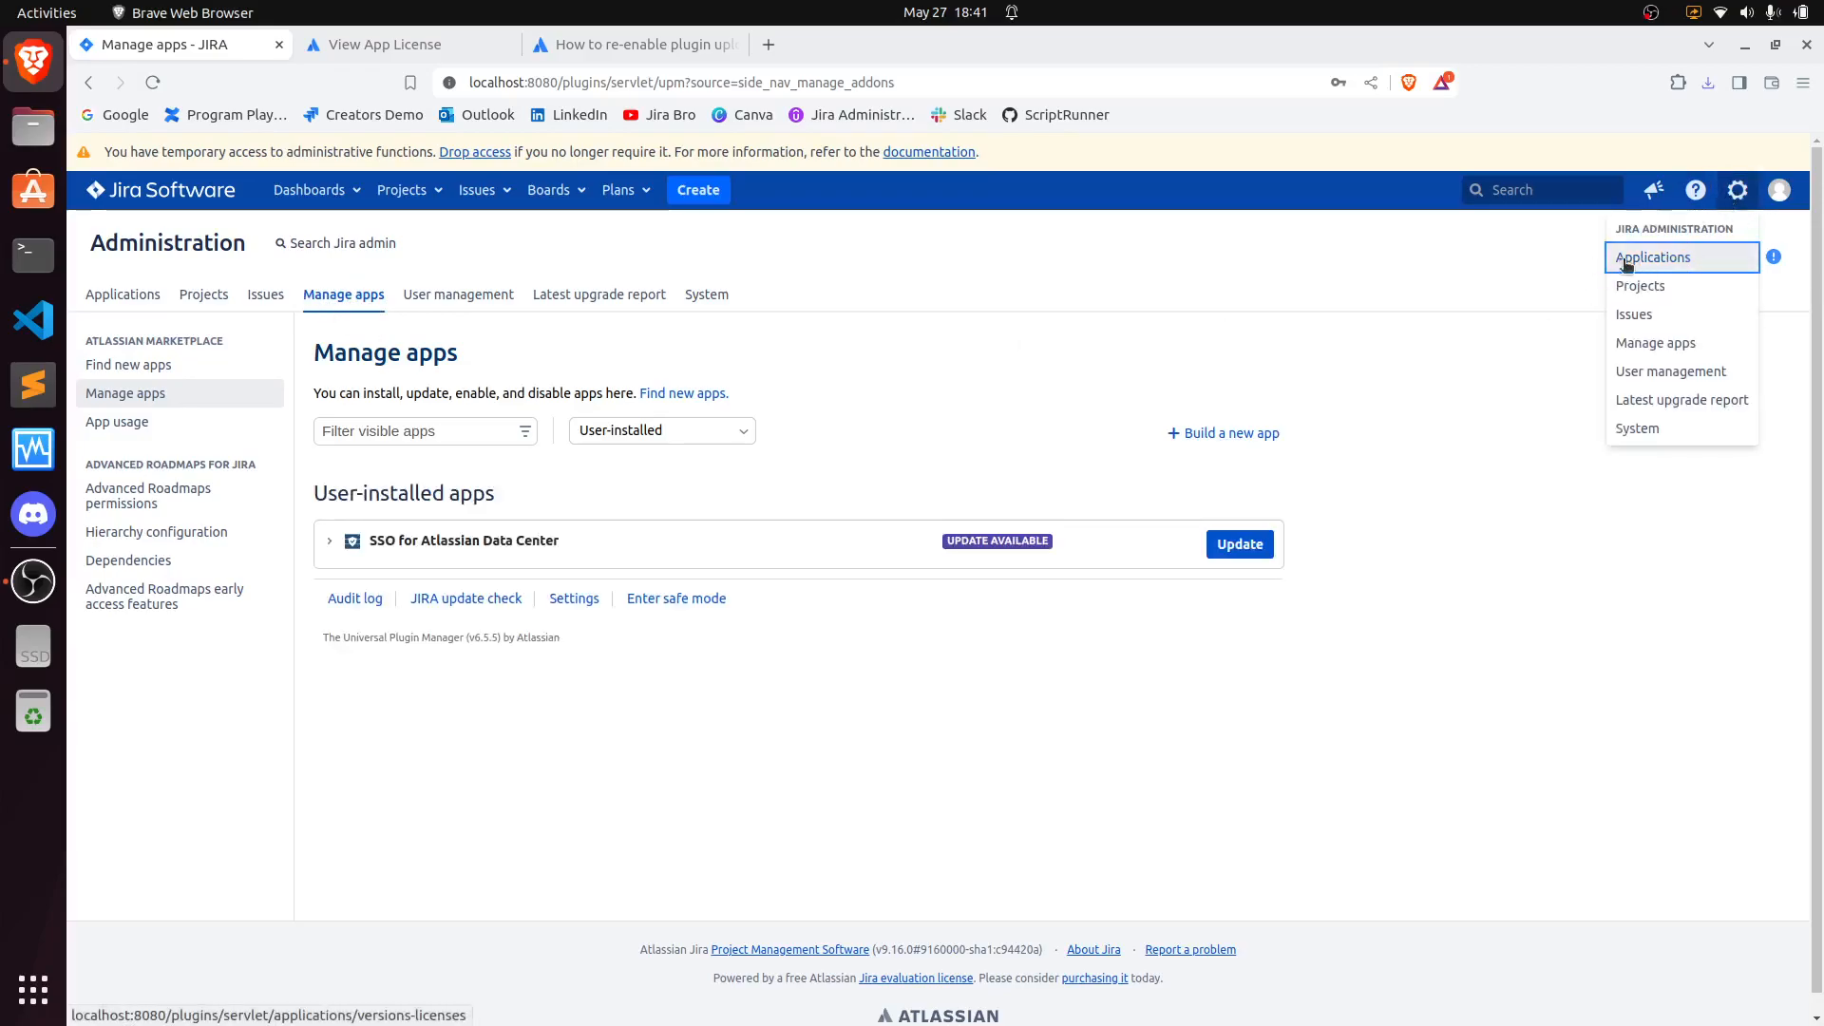
{"action": "left_click", "coordinate": [1486, 265]}
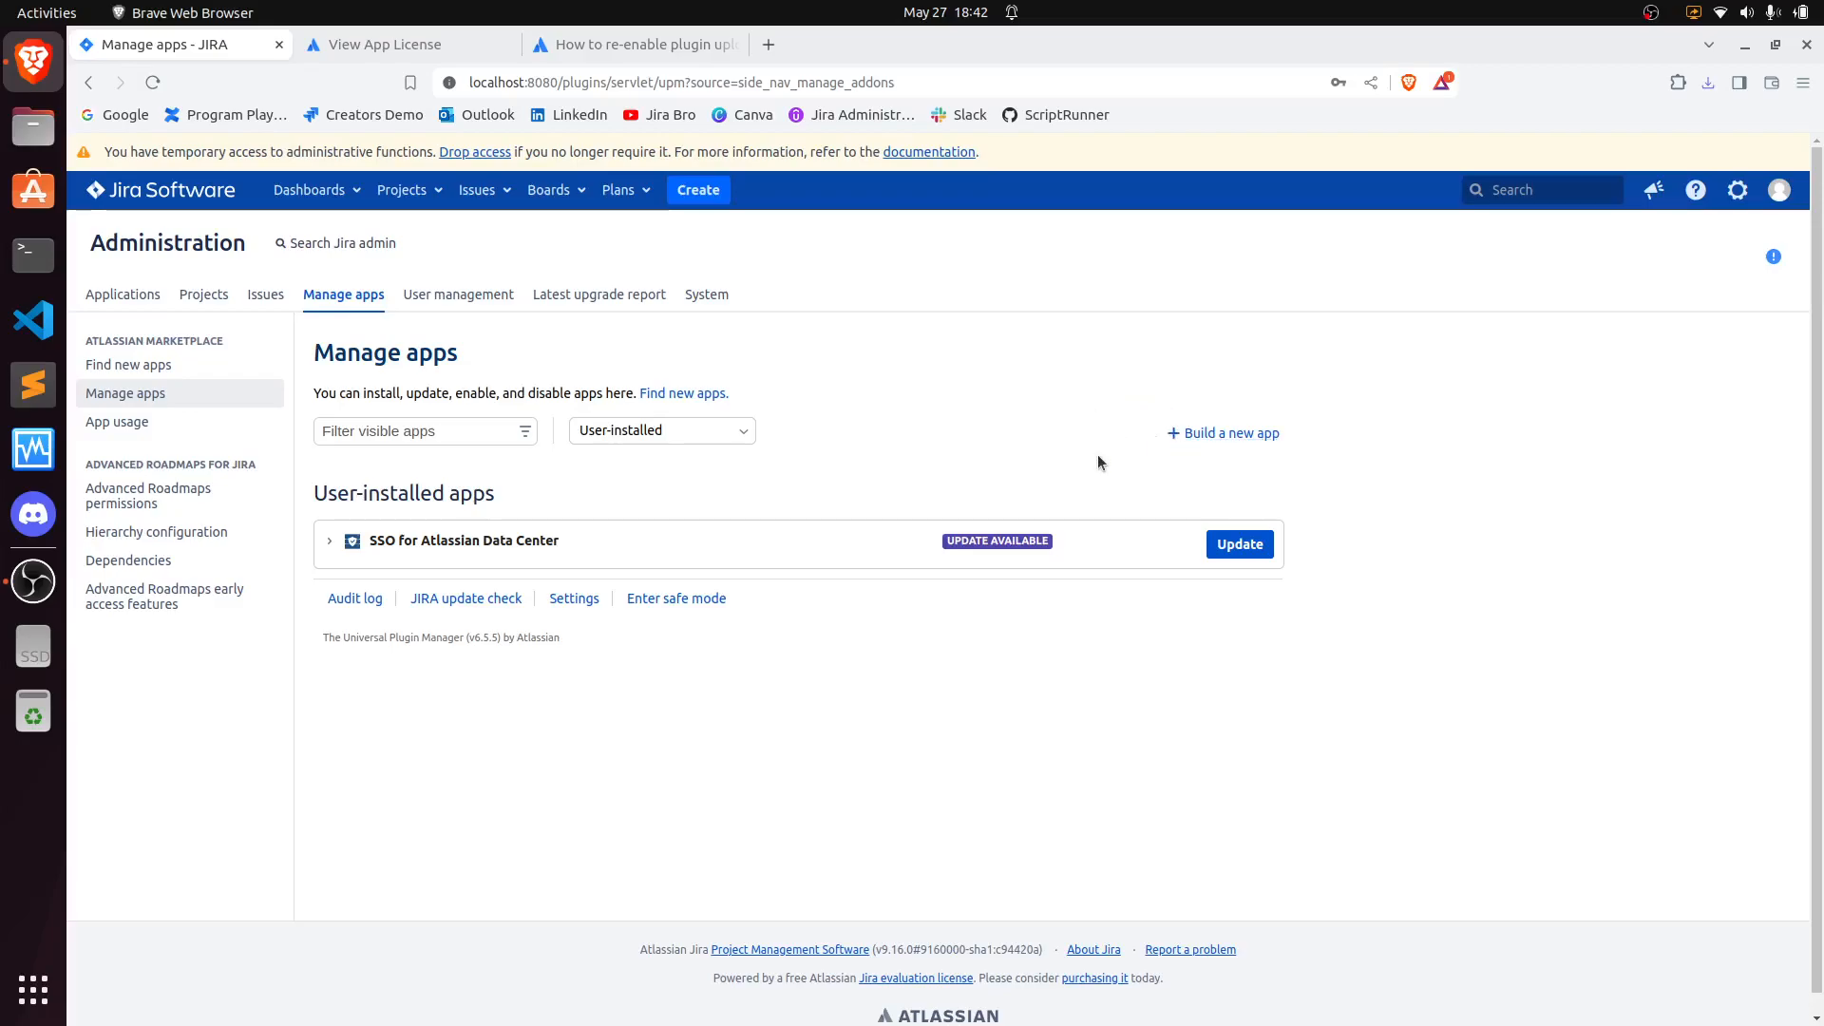
{"action": "left_click", "coordinate": [655, 45]}
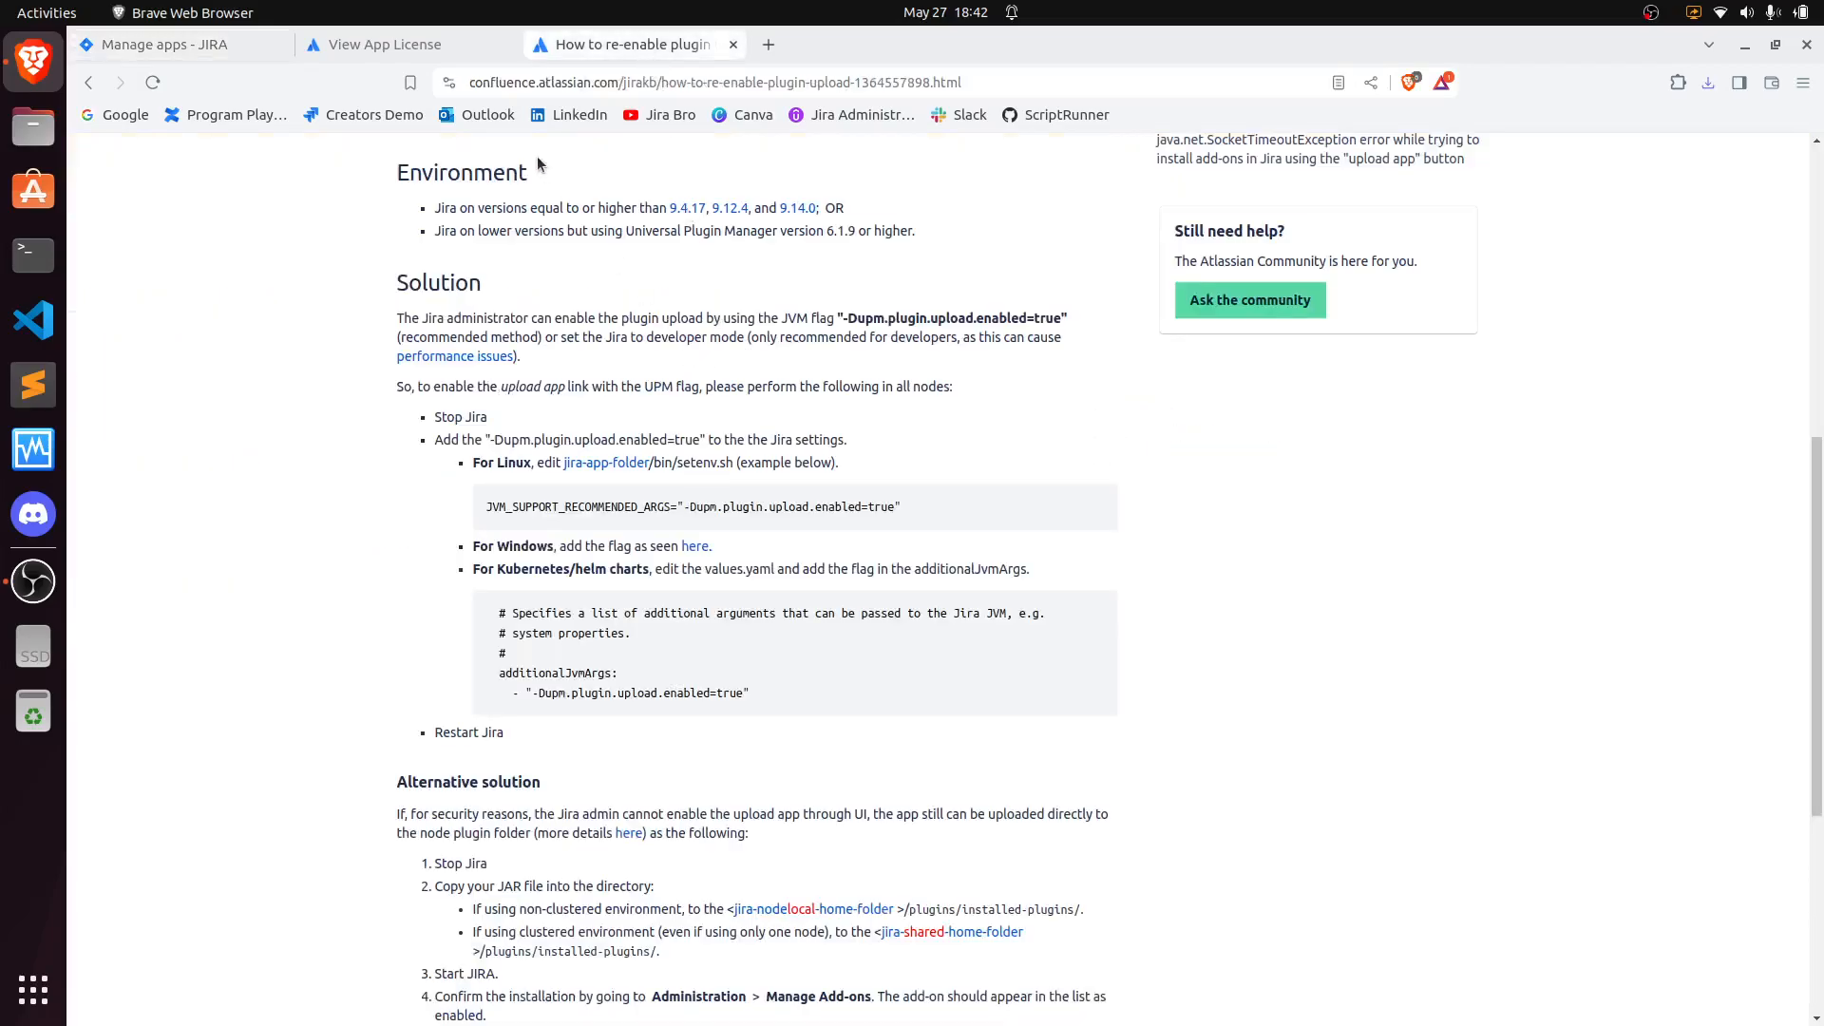
{"action": "scroll", "coordinate": [763, 343], "scroll_direction": "up", "scroll_amount": 3}
{"action": "scroll", "coordinate": [563, 326], "scroll_direction": "up", "scroll_amount": 3}
{"action": "left_click", "coordinate": [869, 315]}
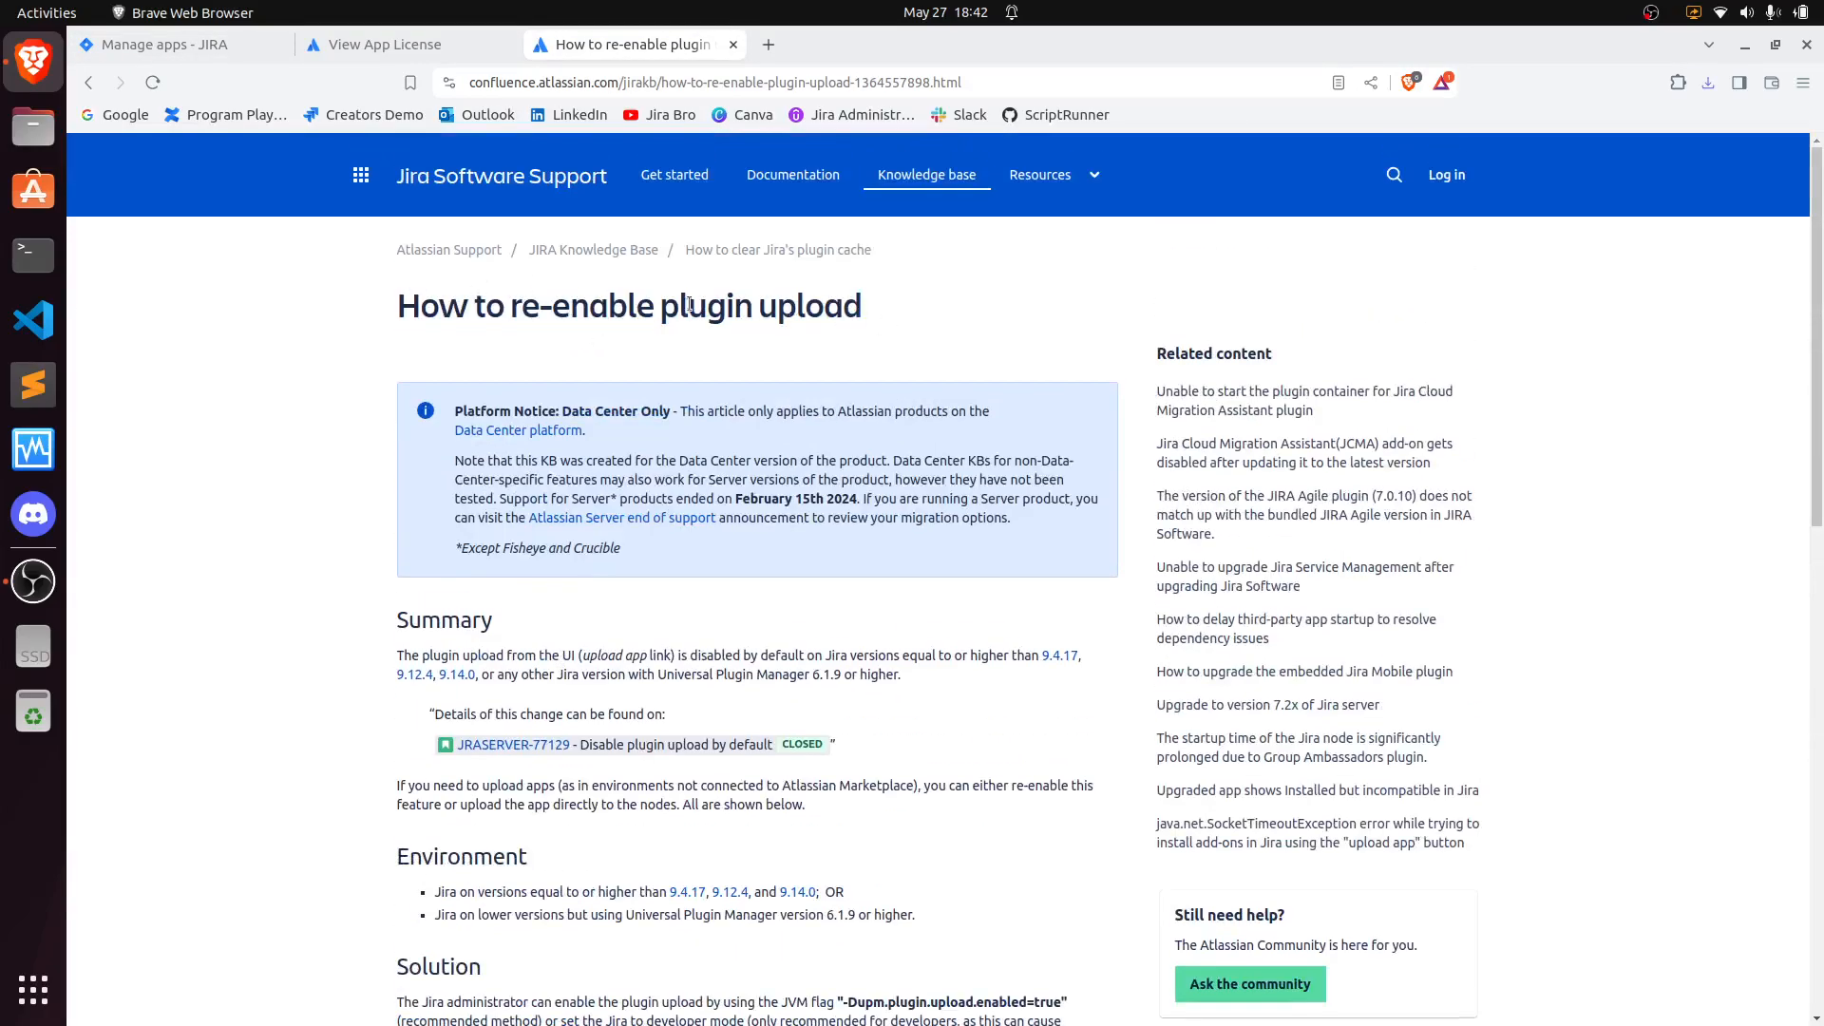
{"action": "scroll", "coordinate": [834, 375], "scroll_direction": "down", "scroll_amount": 3}
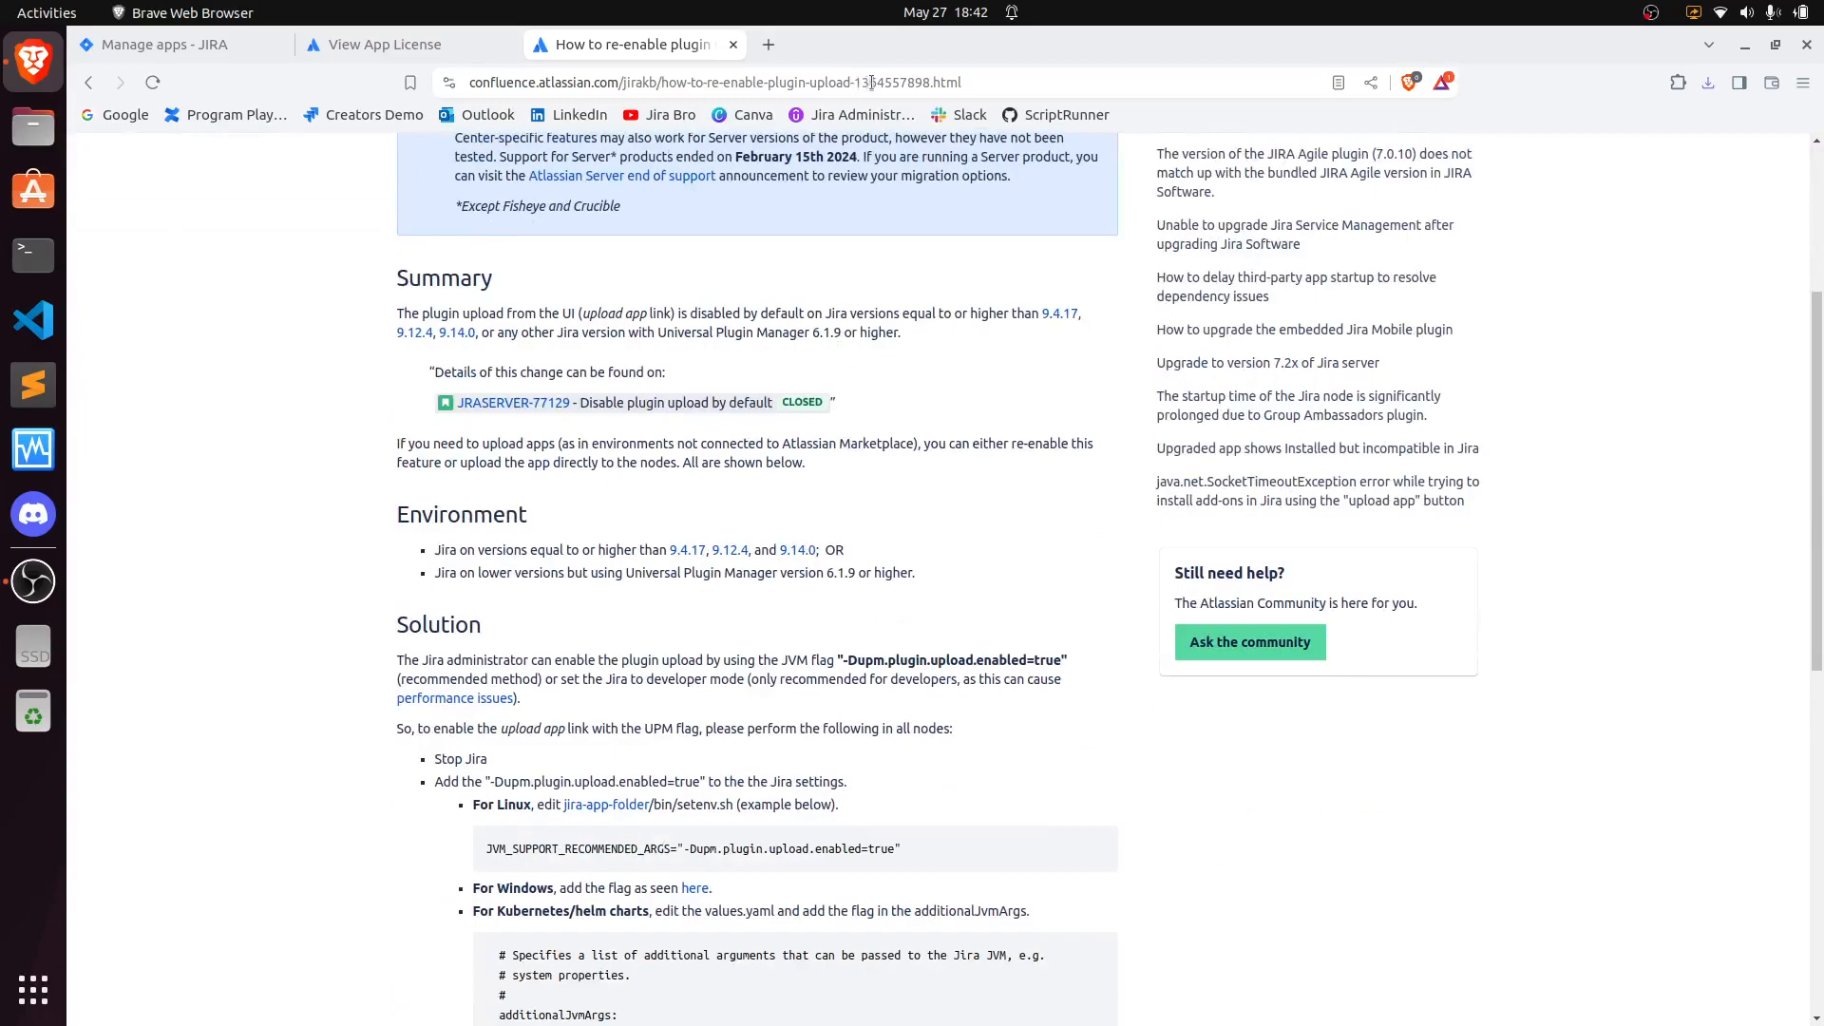
{"action": "scroll", "coordinate": [828, 460], "scroll_direction": "up", "scroll_amount": 3}
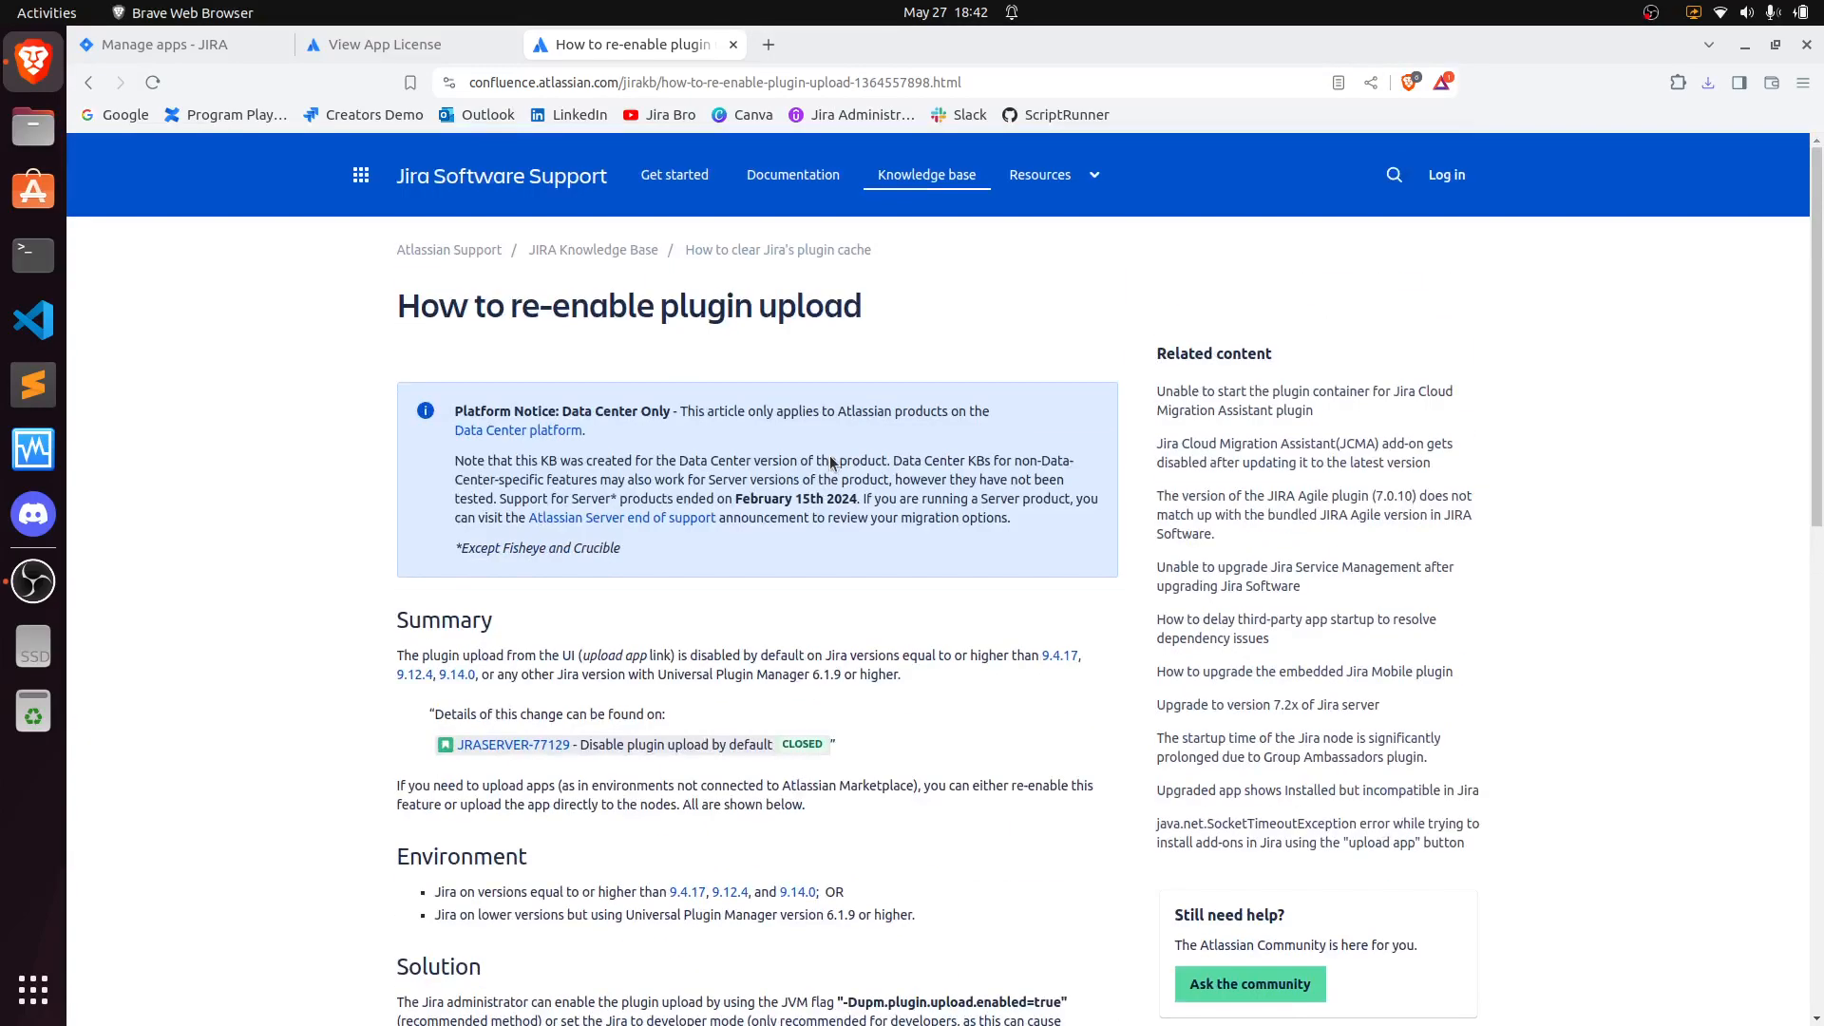
{"action": "scroll", "coordinate": [841, 468], "scroll_direction": "down", "scroll_amount": 6}
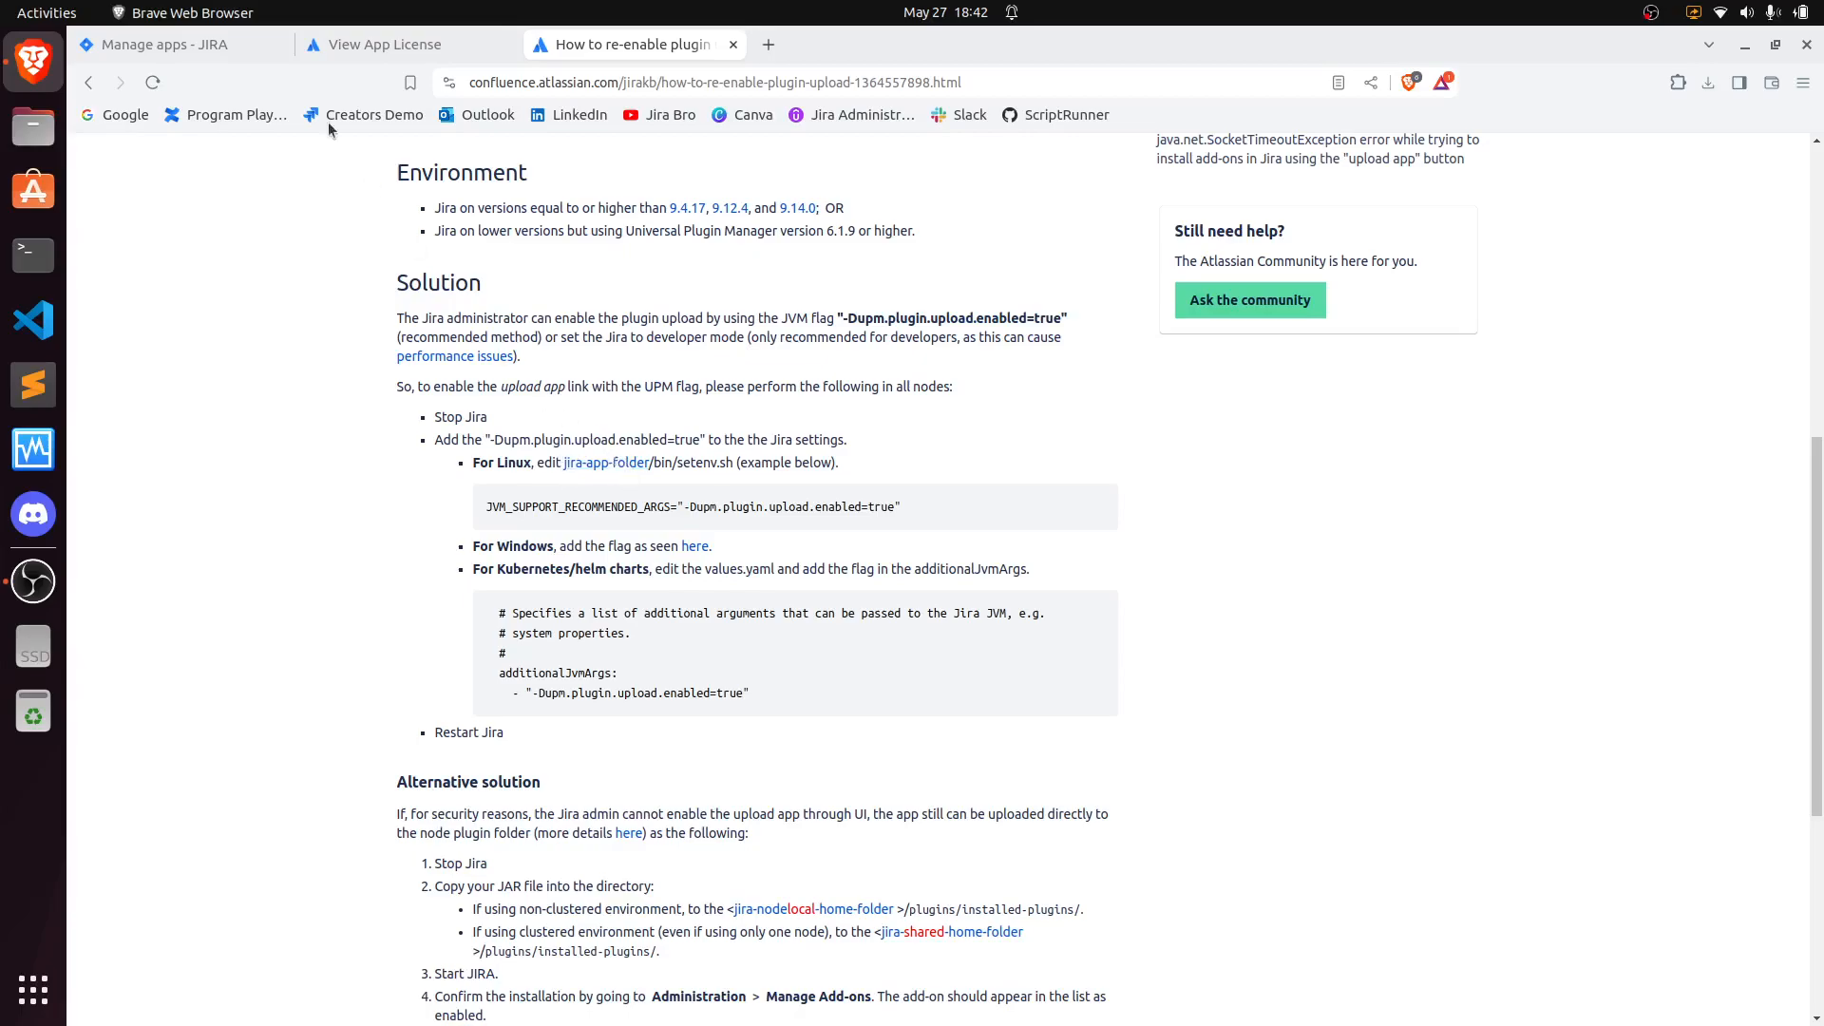
- Open a terminal, list the home folder and change into the atlassian directory
{"action": "left_click", "coordinate": [224, 43]}
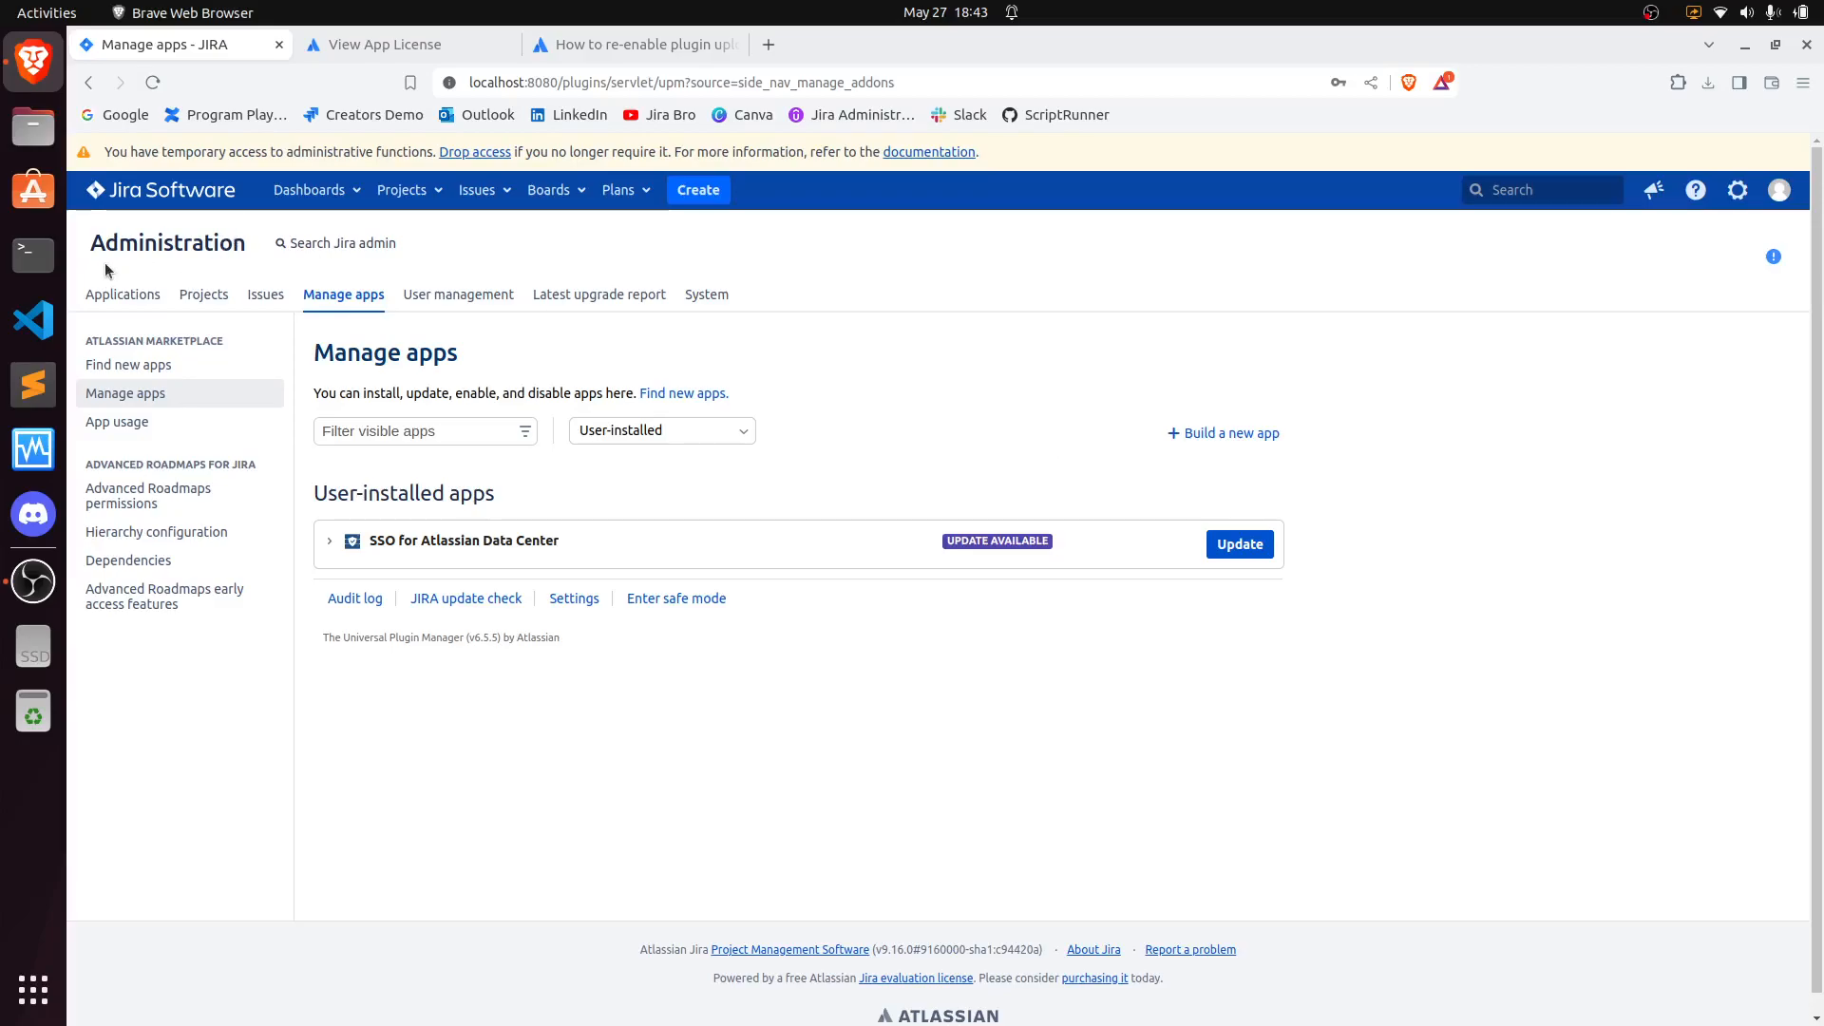
{"action": "key", "text": "ctrl+alt+t"}
{"action": "left_click_drag", "start_coordinate": [501, 117], "coordinate": [1238, 204]}
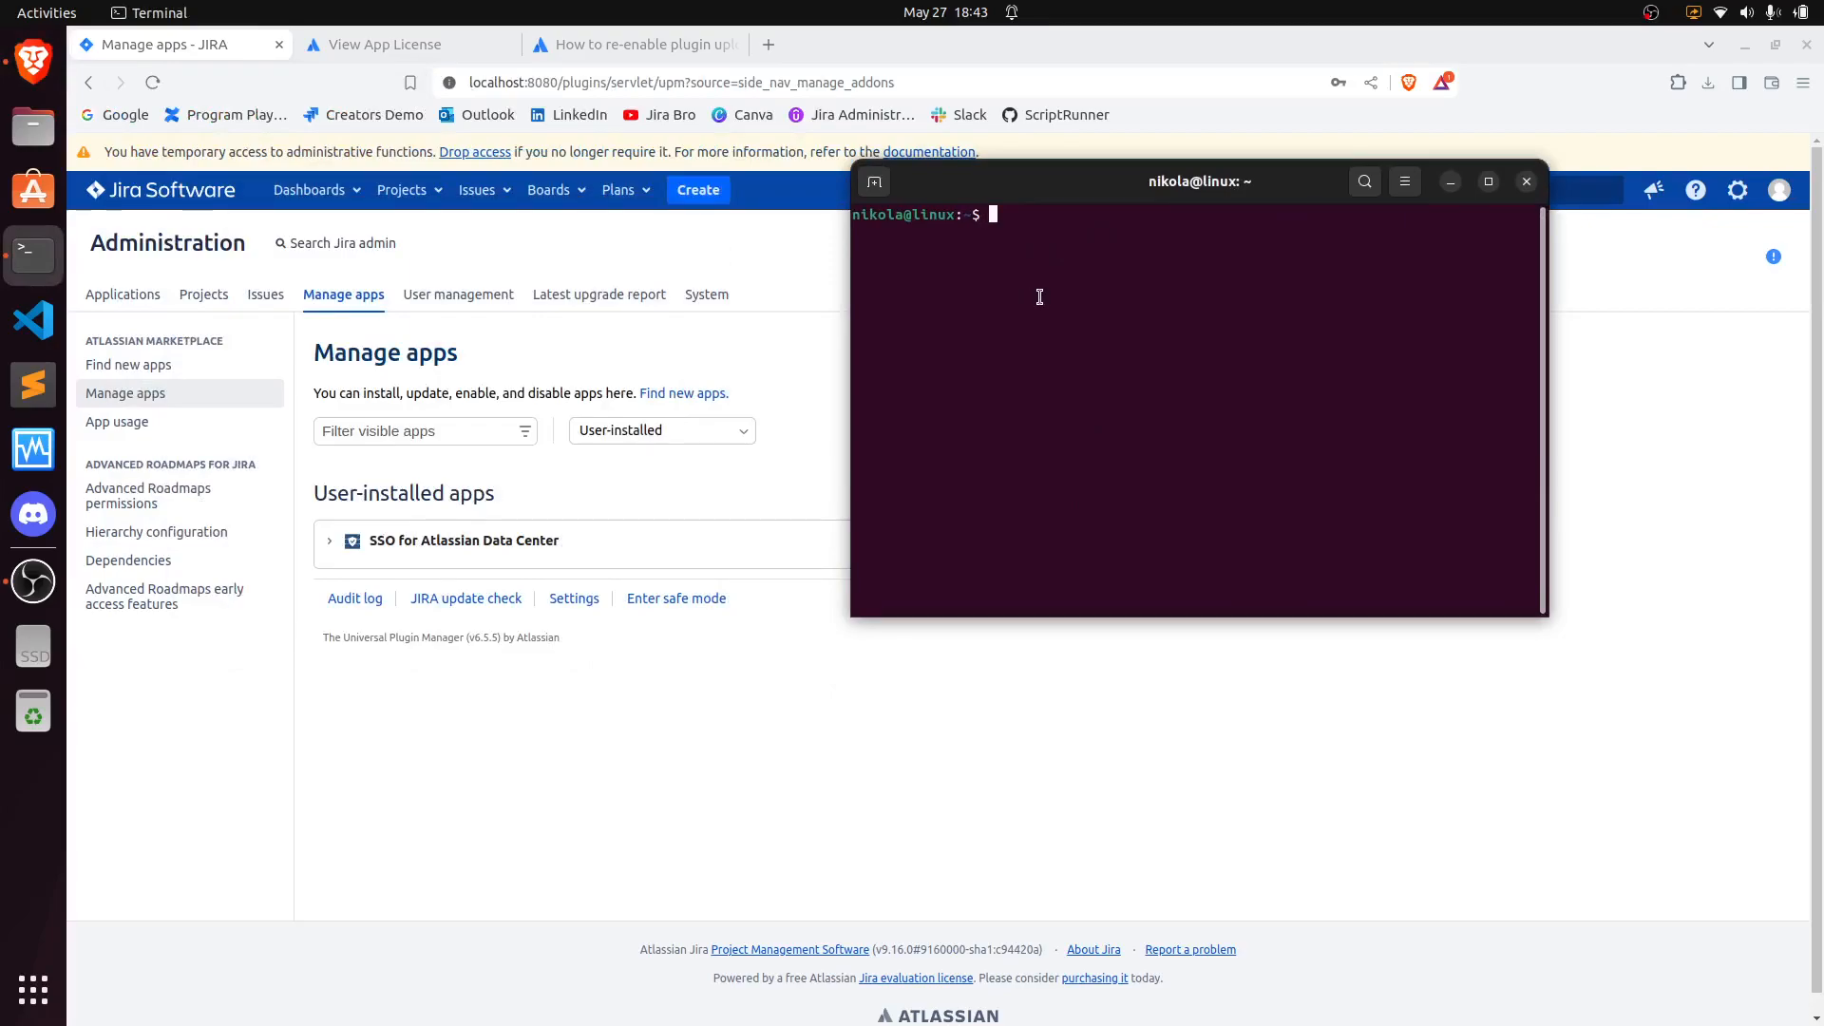
{"action": "type", "text": "ls"}
{"action": "key", "text": "Return"}
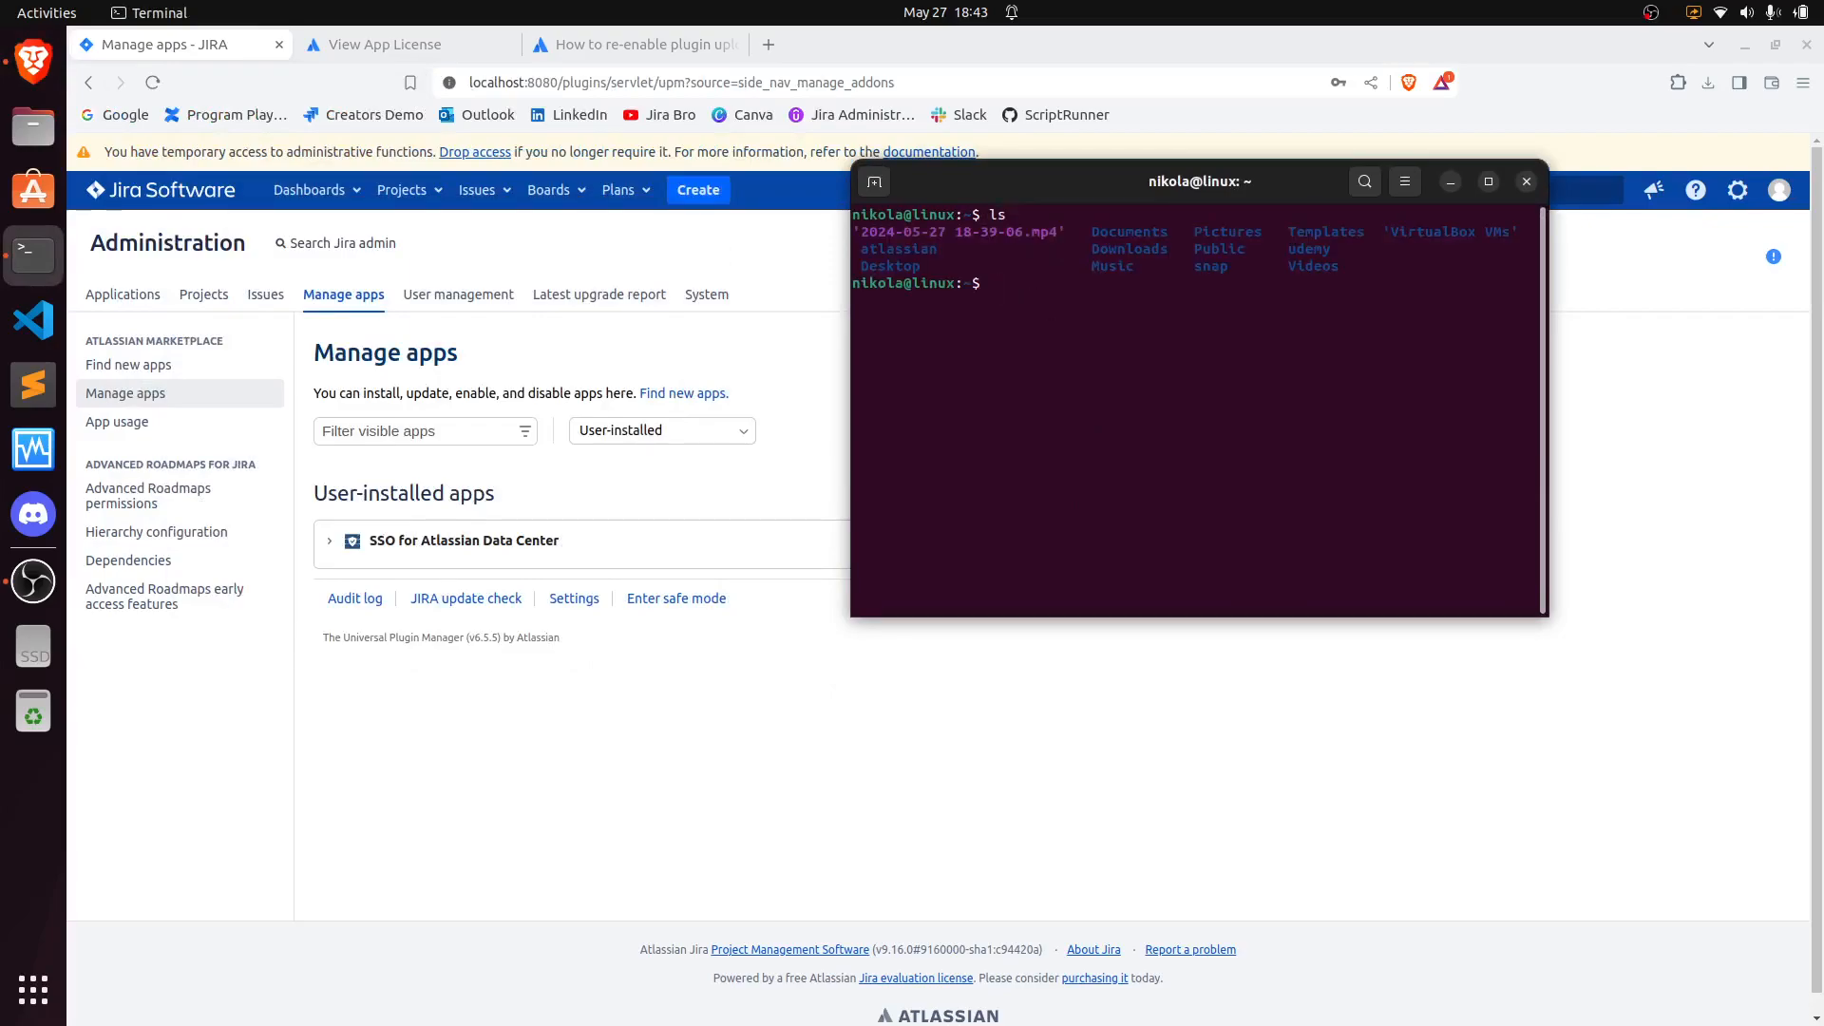
{"action": "type", "text": "cd atlassian"}
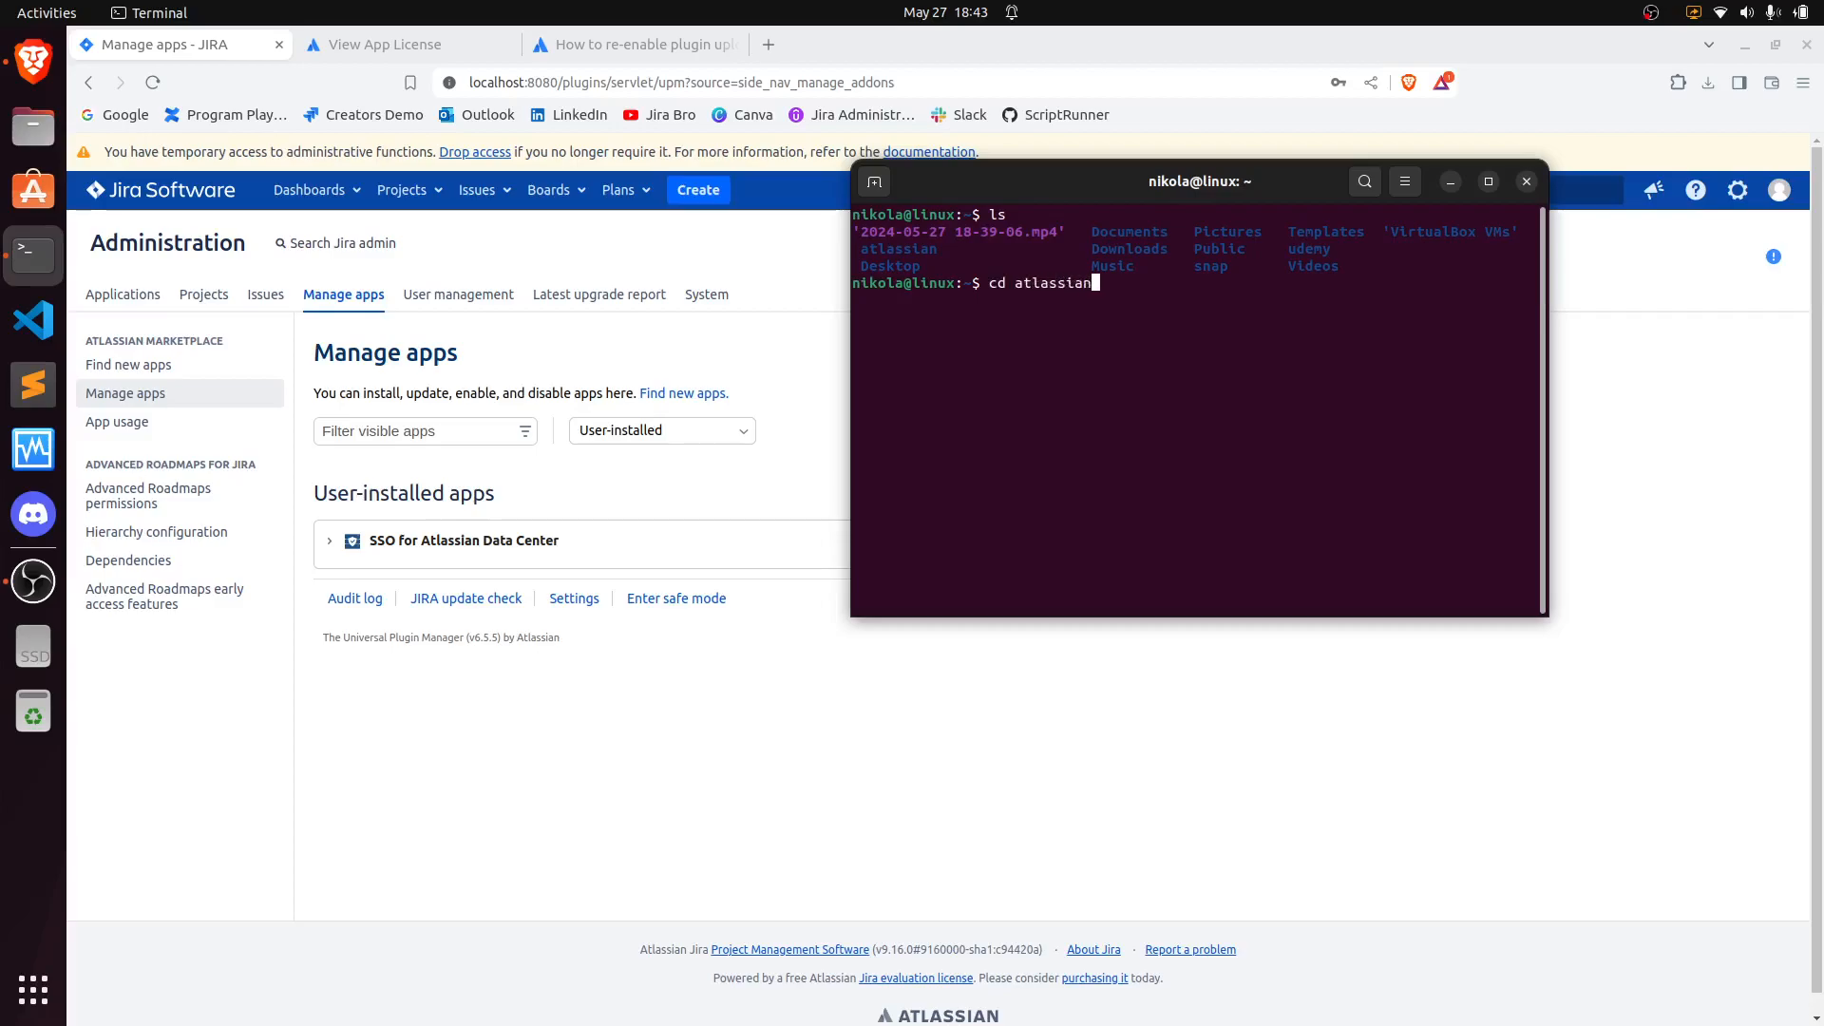
{"action": "key", "text": "Return"}
{"action": "type", "text": "ls"}
{"action": "key", "text": "Return"}
- Change into the jira/bin directory and list its scripts
{"action": "type", "text": "cd jira"}
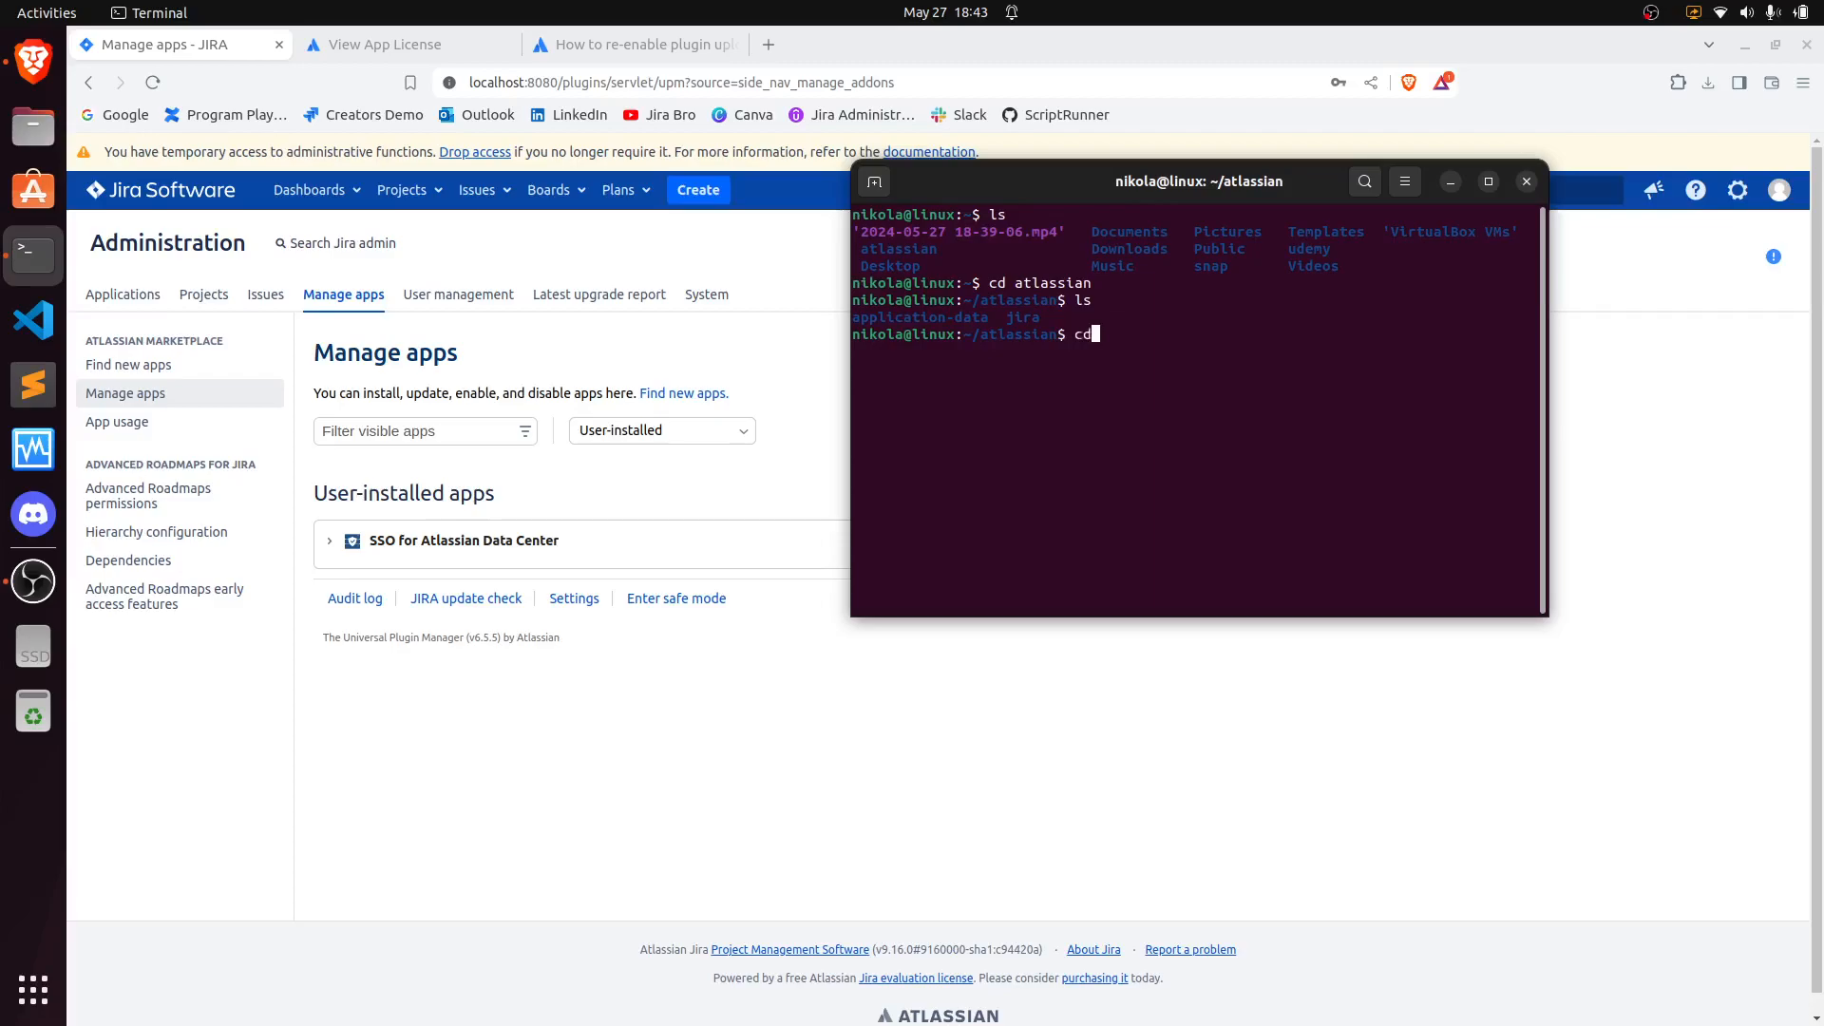
{"action": "key", "text": "Return"}
{"action": "type", "text": "ls"}
{"action": "key", "text": "Return"}
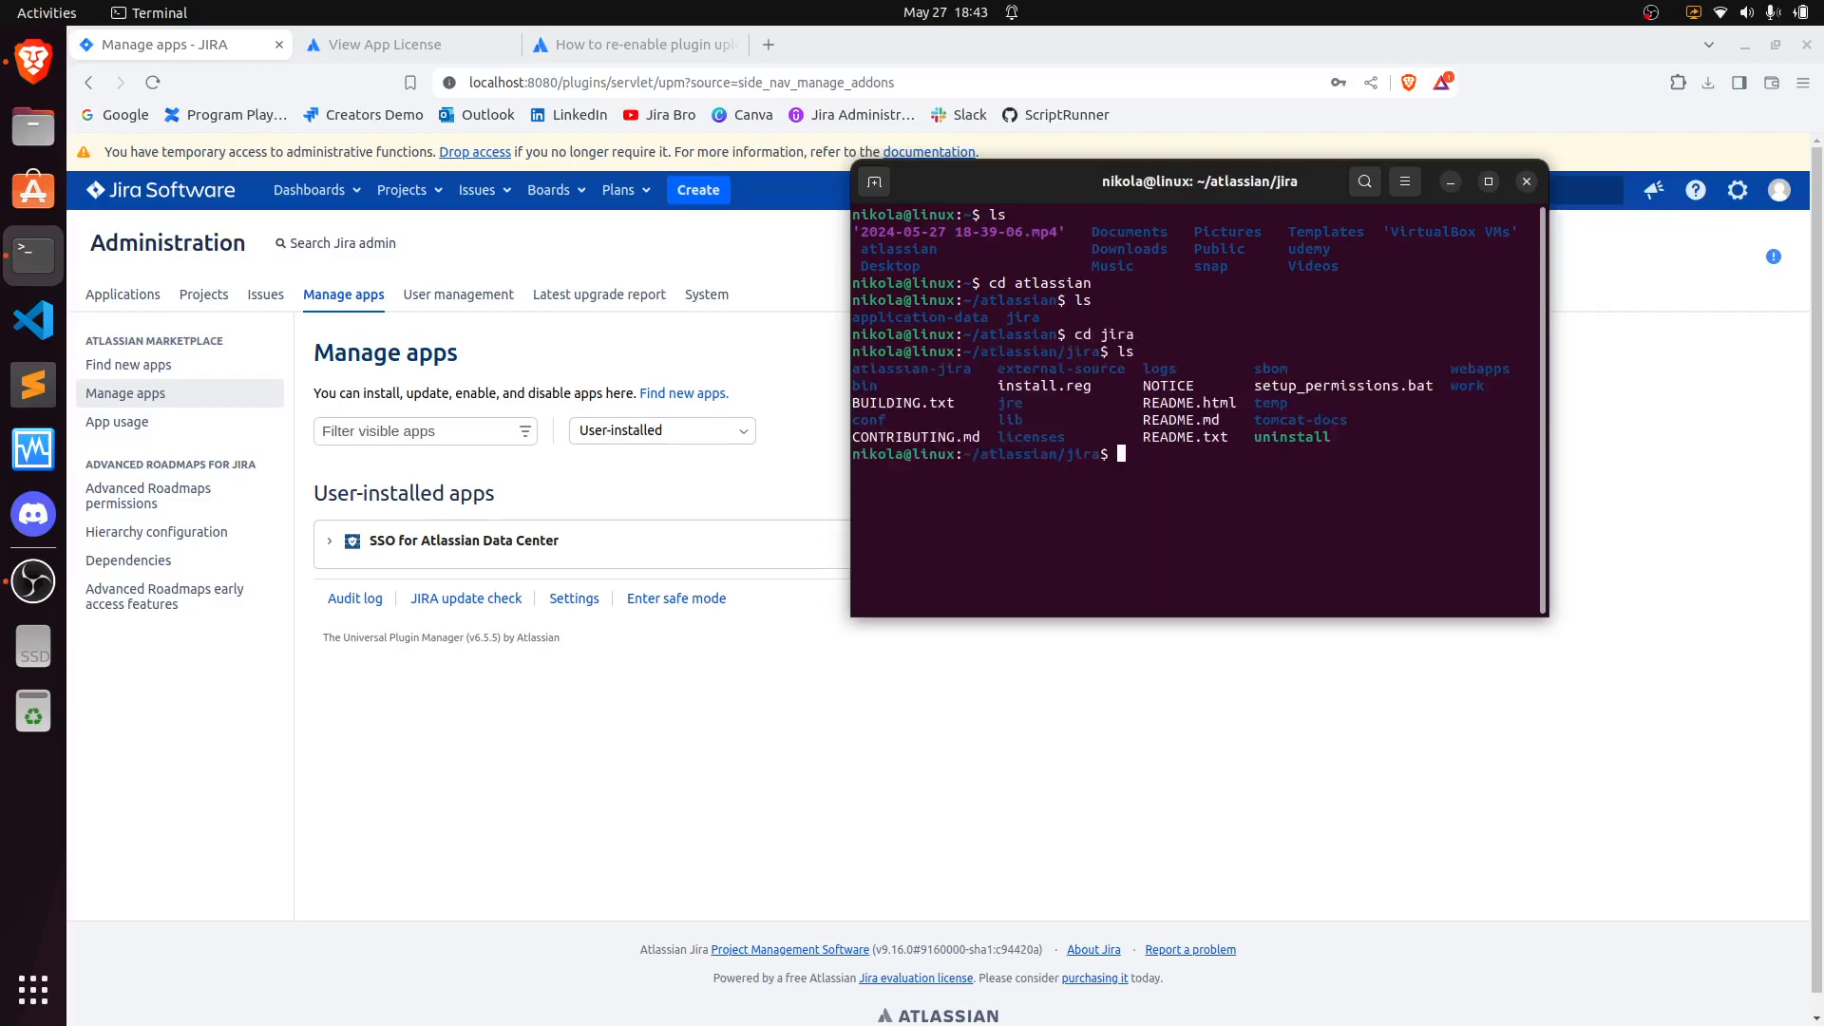
{"action": "type", "text": "cd bin"}
{"action": "key", "text": "Return"}
{"action": "type", "text": "ls"}
{"action": "key", "text": "Return"}
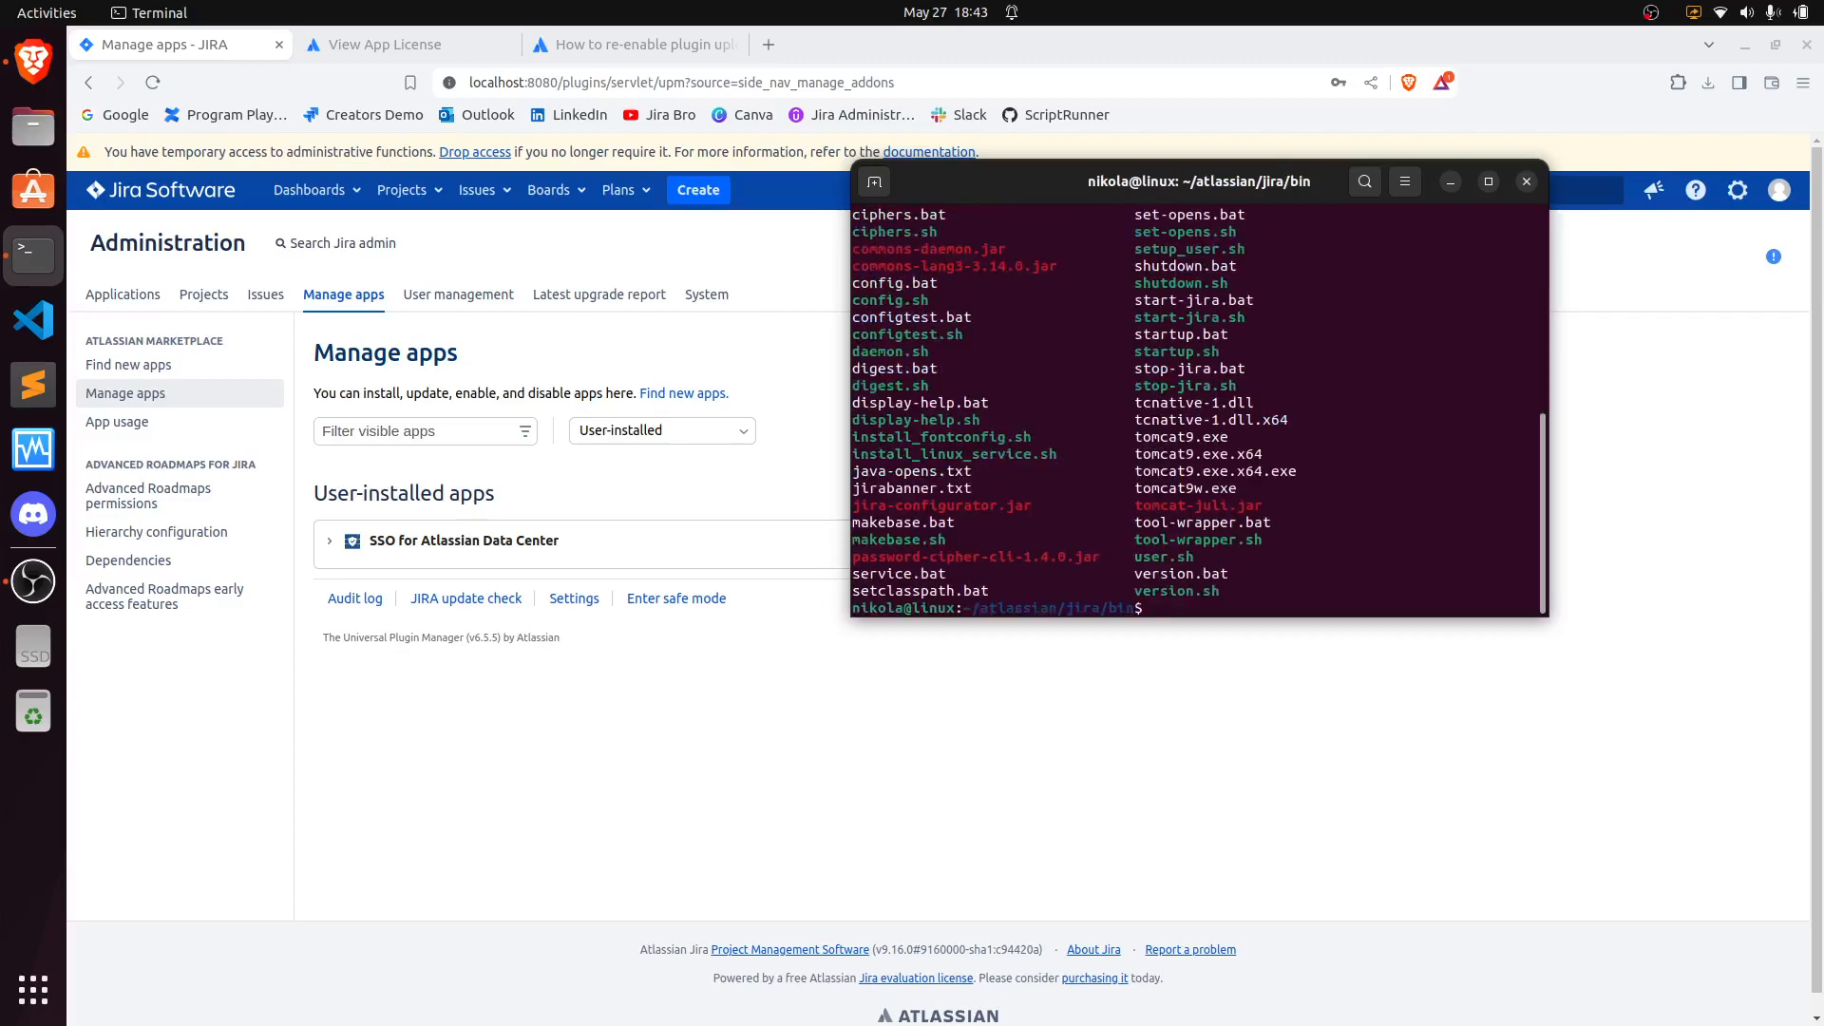
- Stop Jira by running ./stop-jira.sh from the bin directory
{"action": "left_click_drag", "start_coordinate": [1249, 380], "coordinate": [1125, 384]}
{"action": "left_click", "coordinate": [1178, 611]}
{"action": "type", "text": "./stop-jira.sh"}
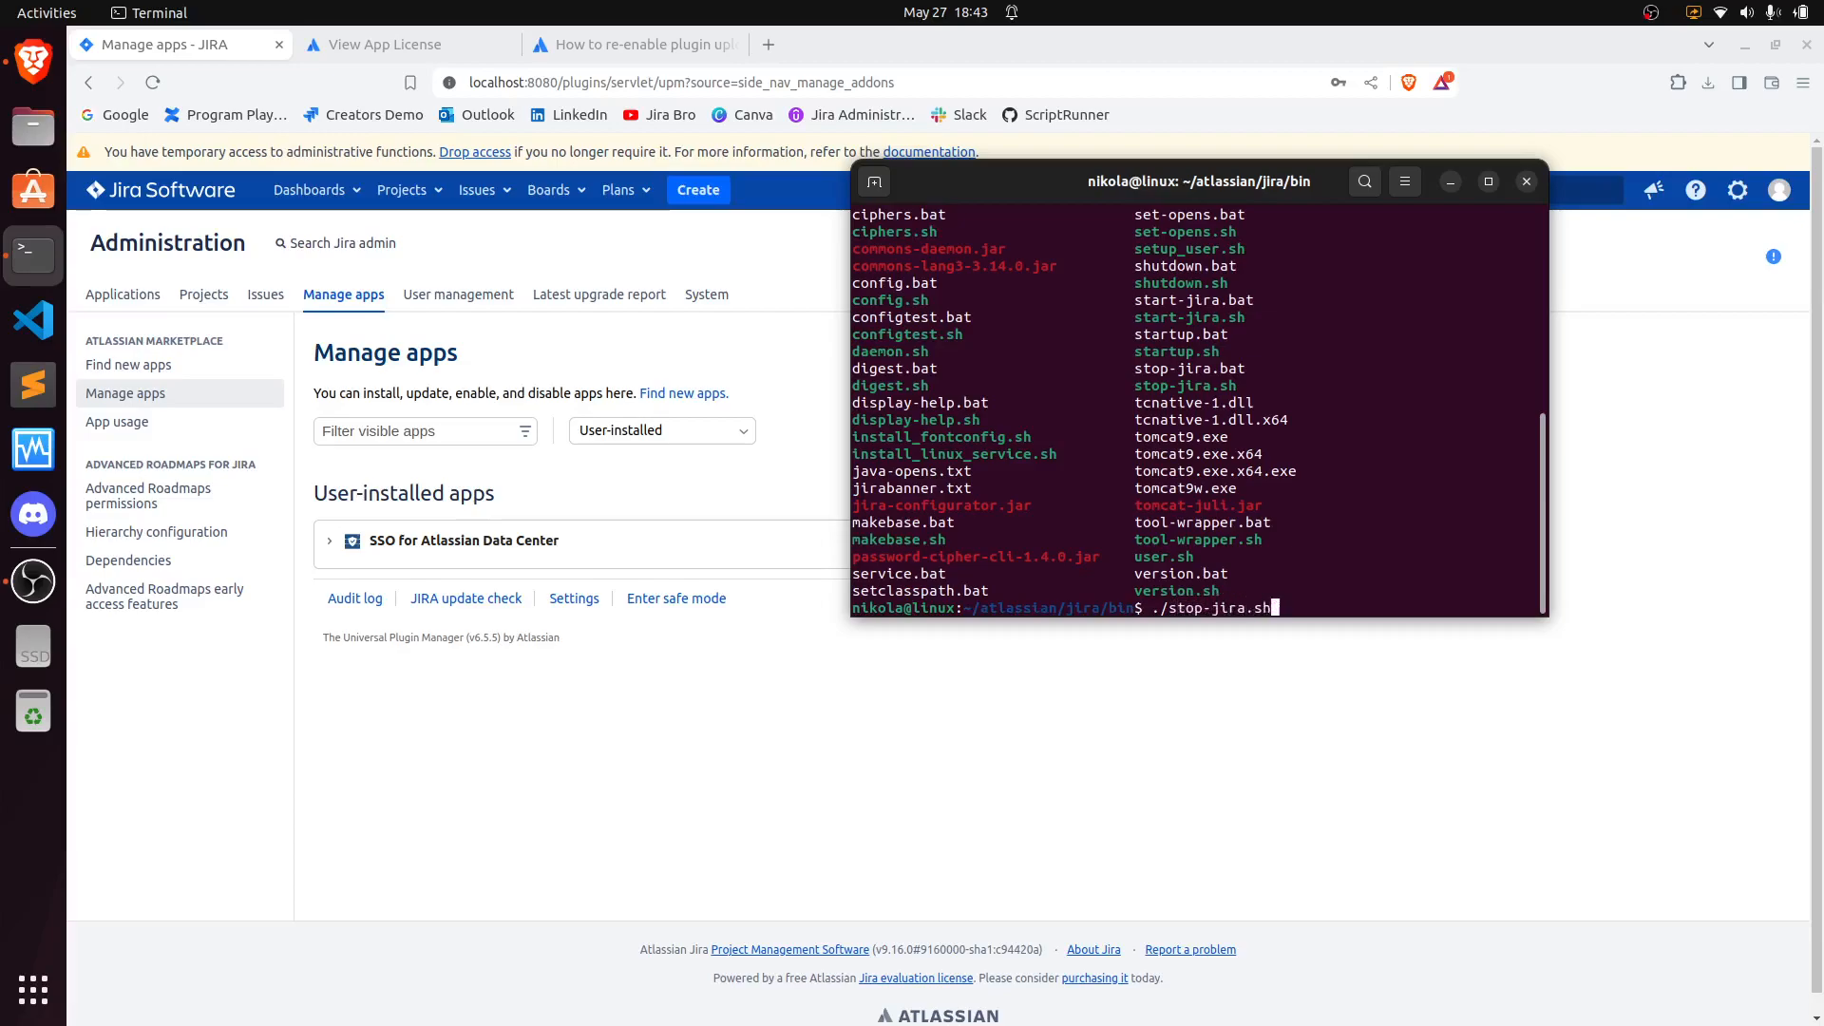
{"action": "key", "text": "Return"}
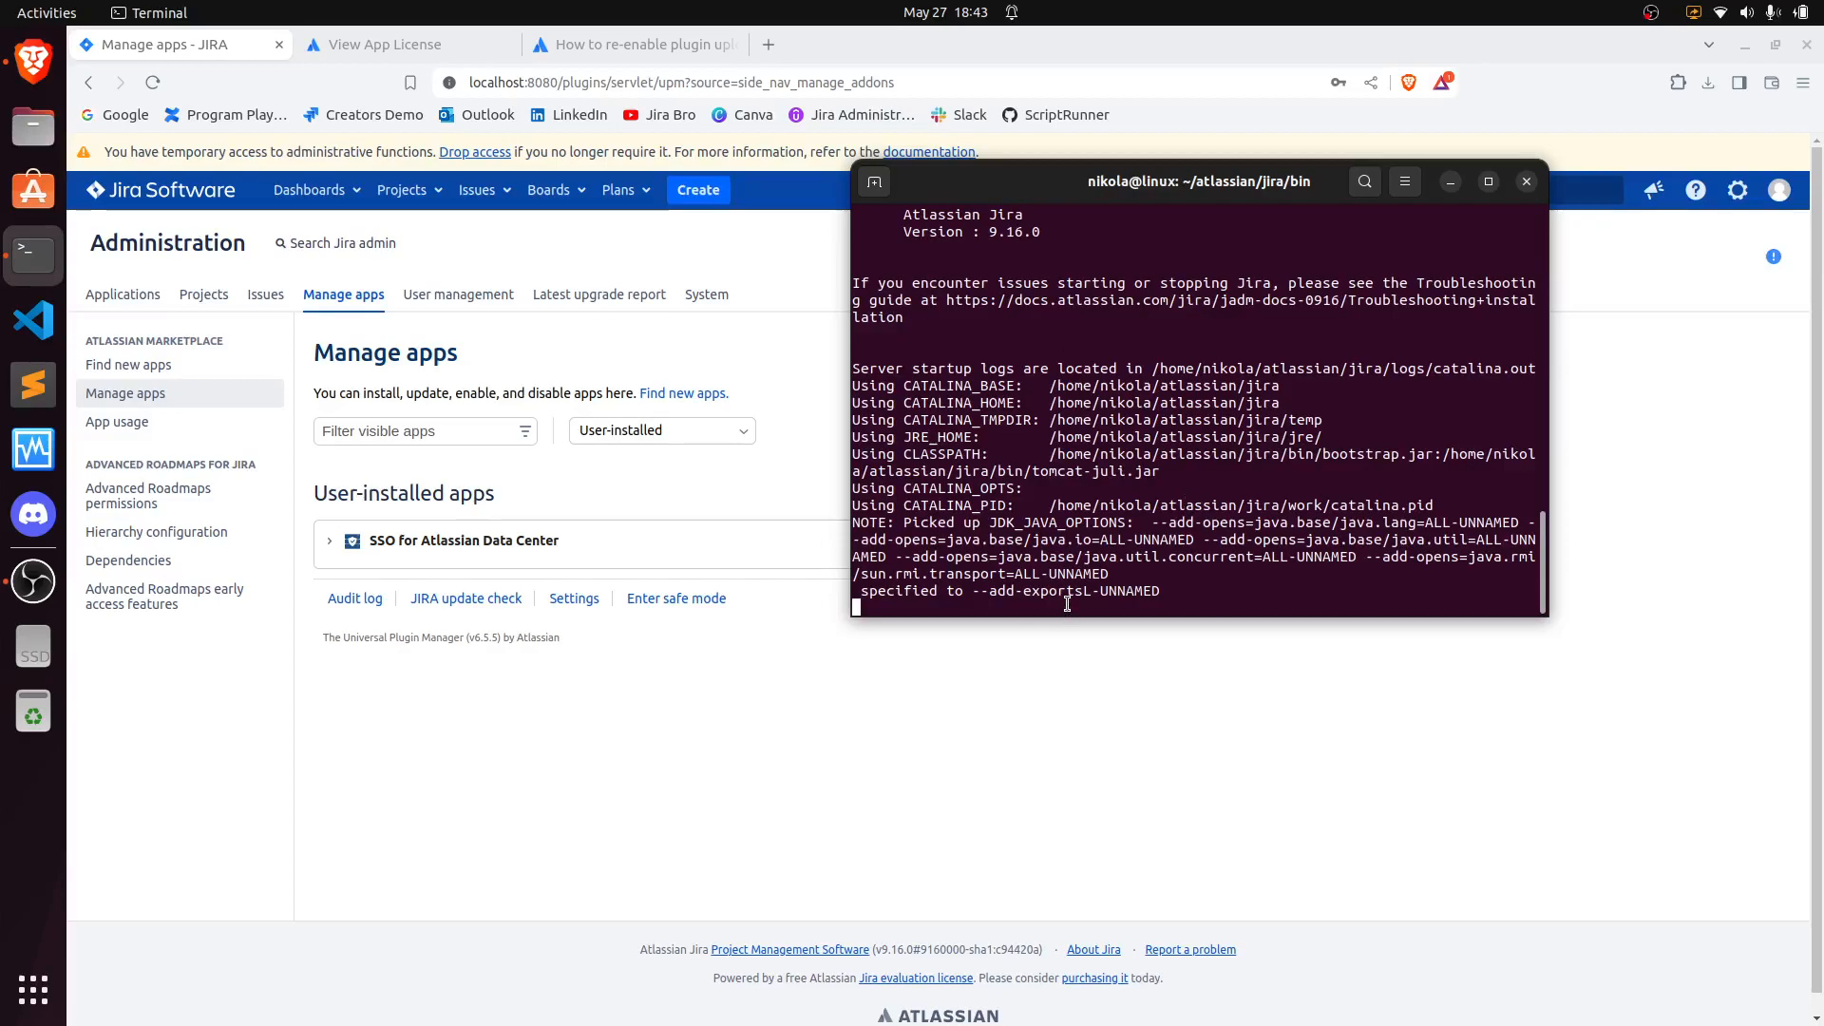
{"action": "scroll", "coordinate": [1077, 564], "scroll_direction": "up", "scroll_amount": 1}
{"action": "scroll", "coordinate": [1077, 564], "scroll_direction": "down", "scroll_amount": 1}
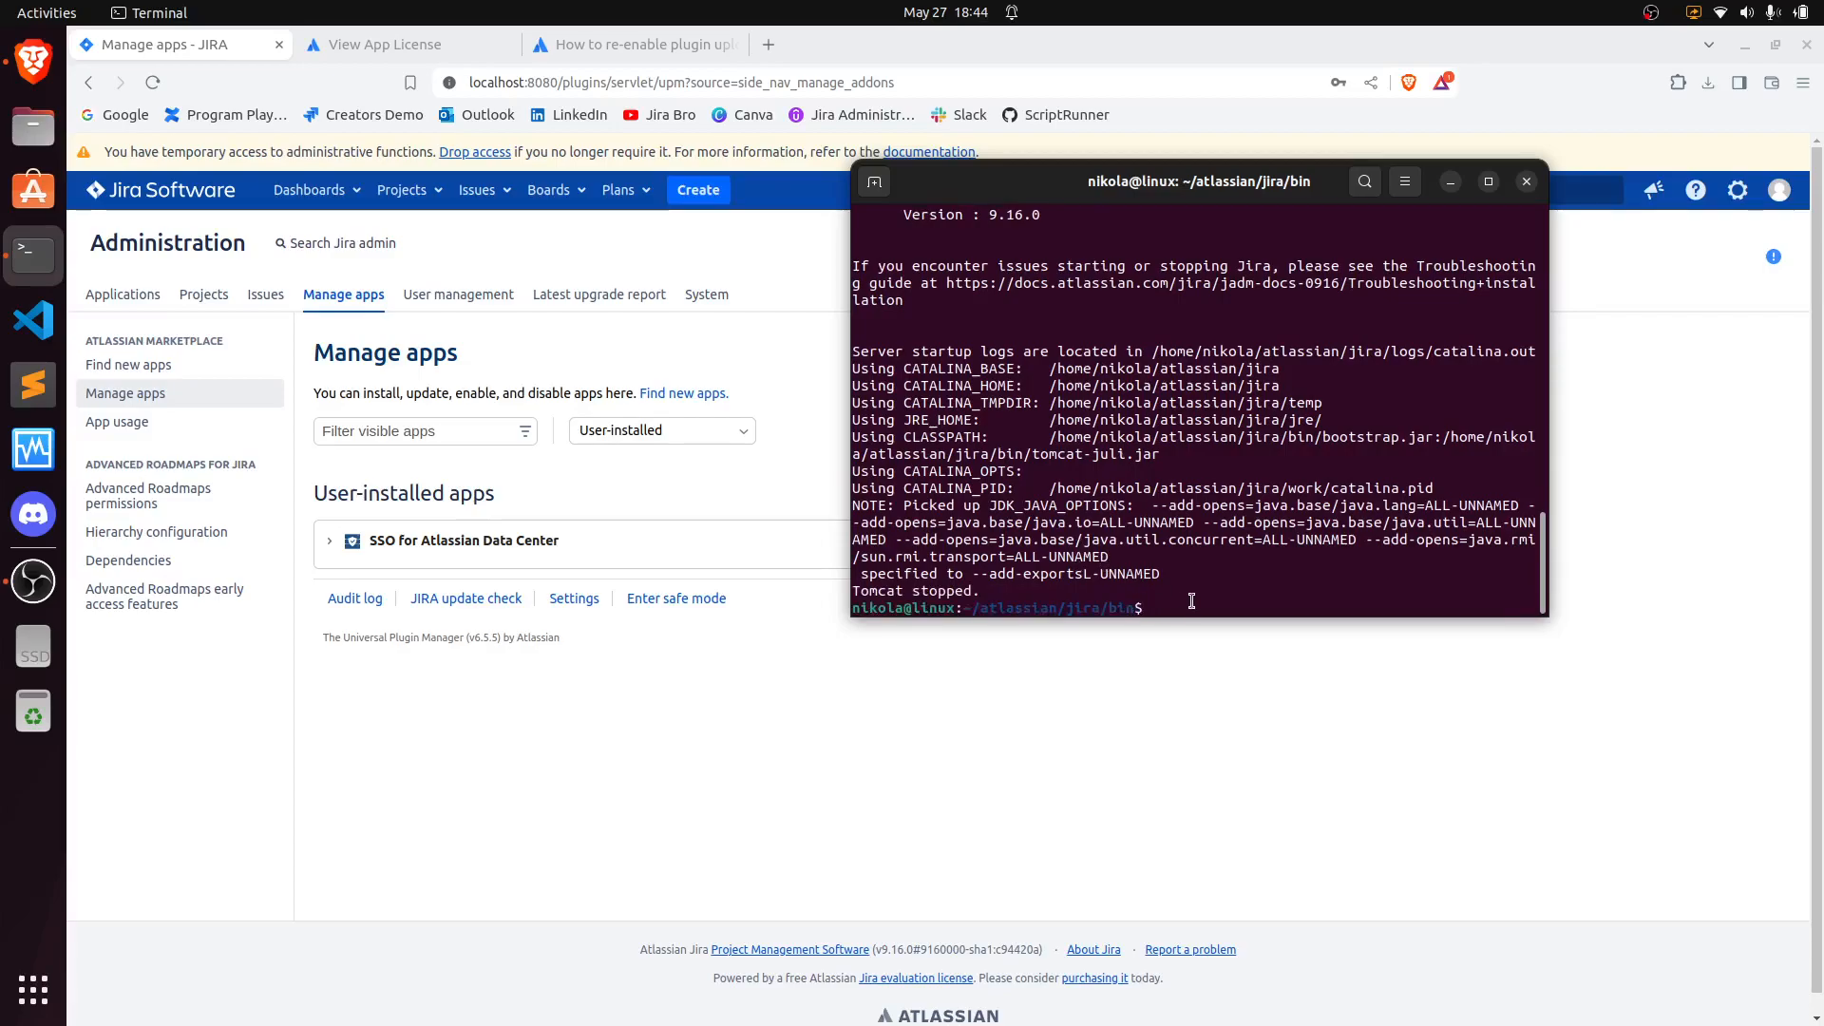
{"action": "left_click_drag", "start_coordinate": [1102, 191], "coordinate": [1101, 202]}
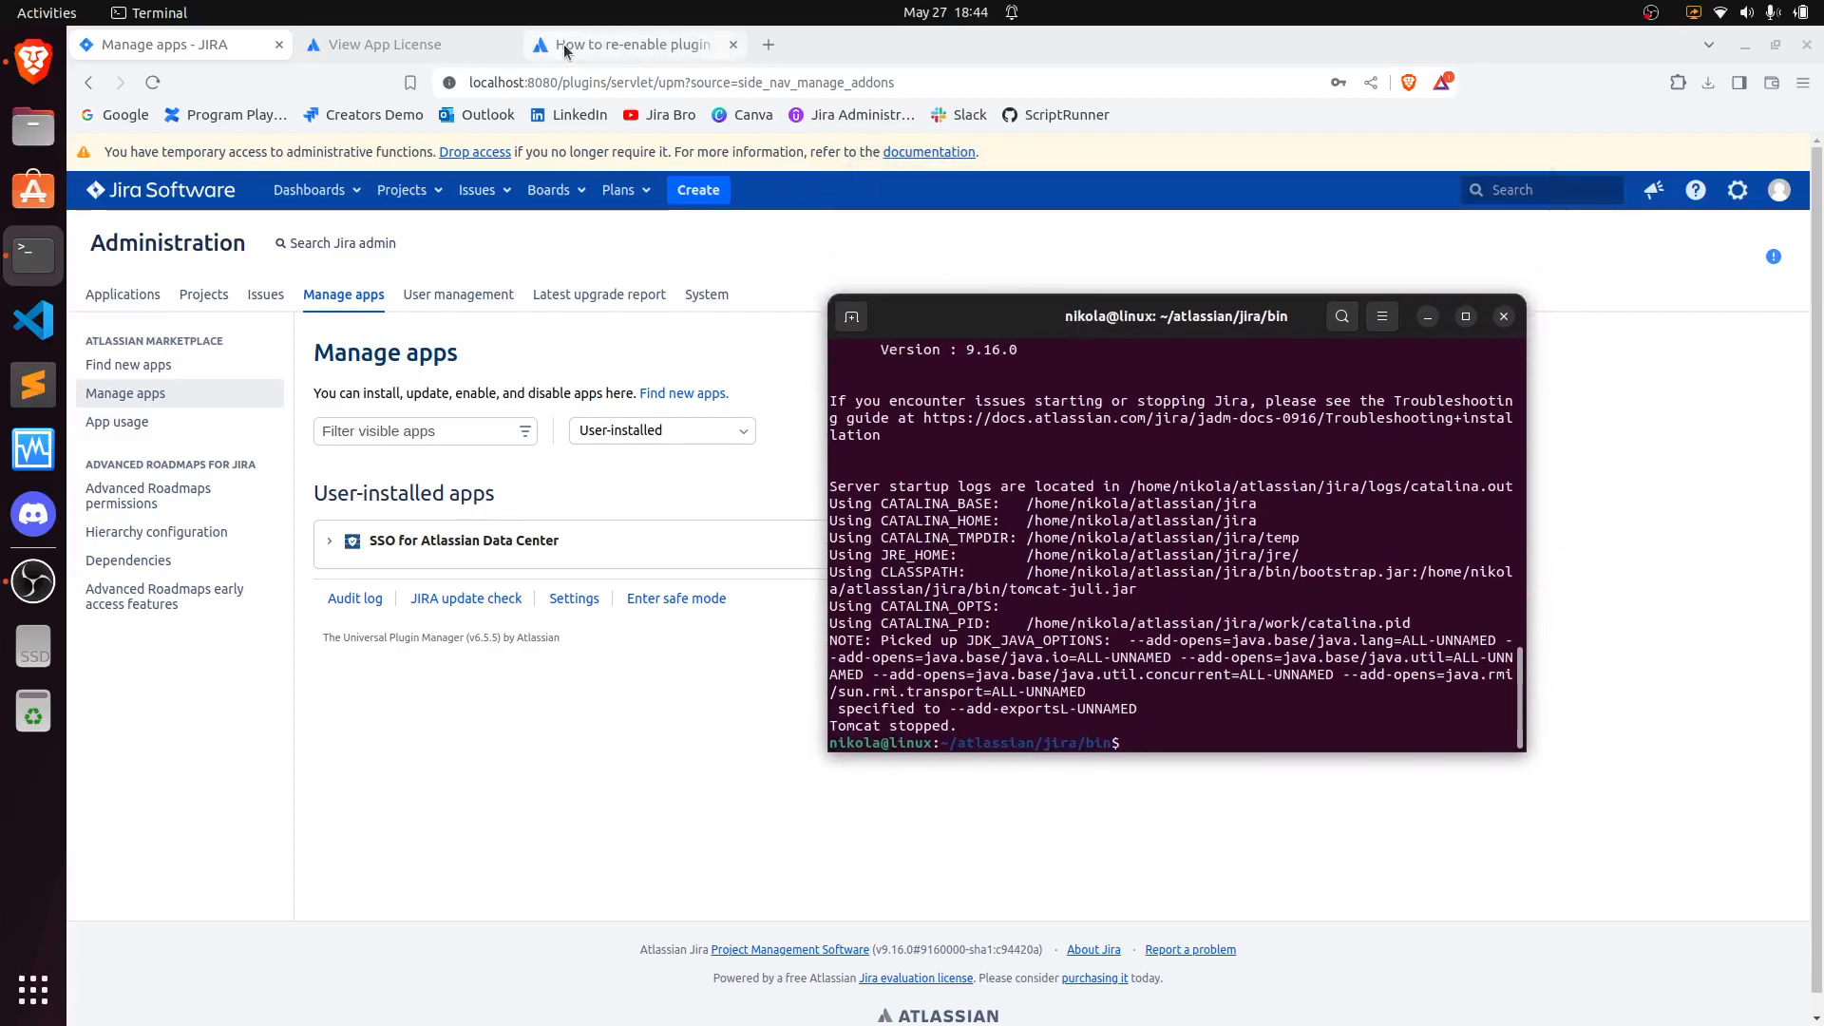
- Copy the JVM_SUPPORT_RECOMMENDED_ARGS line with the upm upload flag from the article's Linux example
{"action": "left_click", "coordinate": [632, 45]}
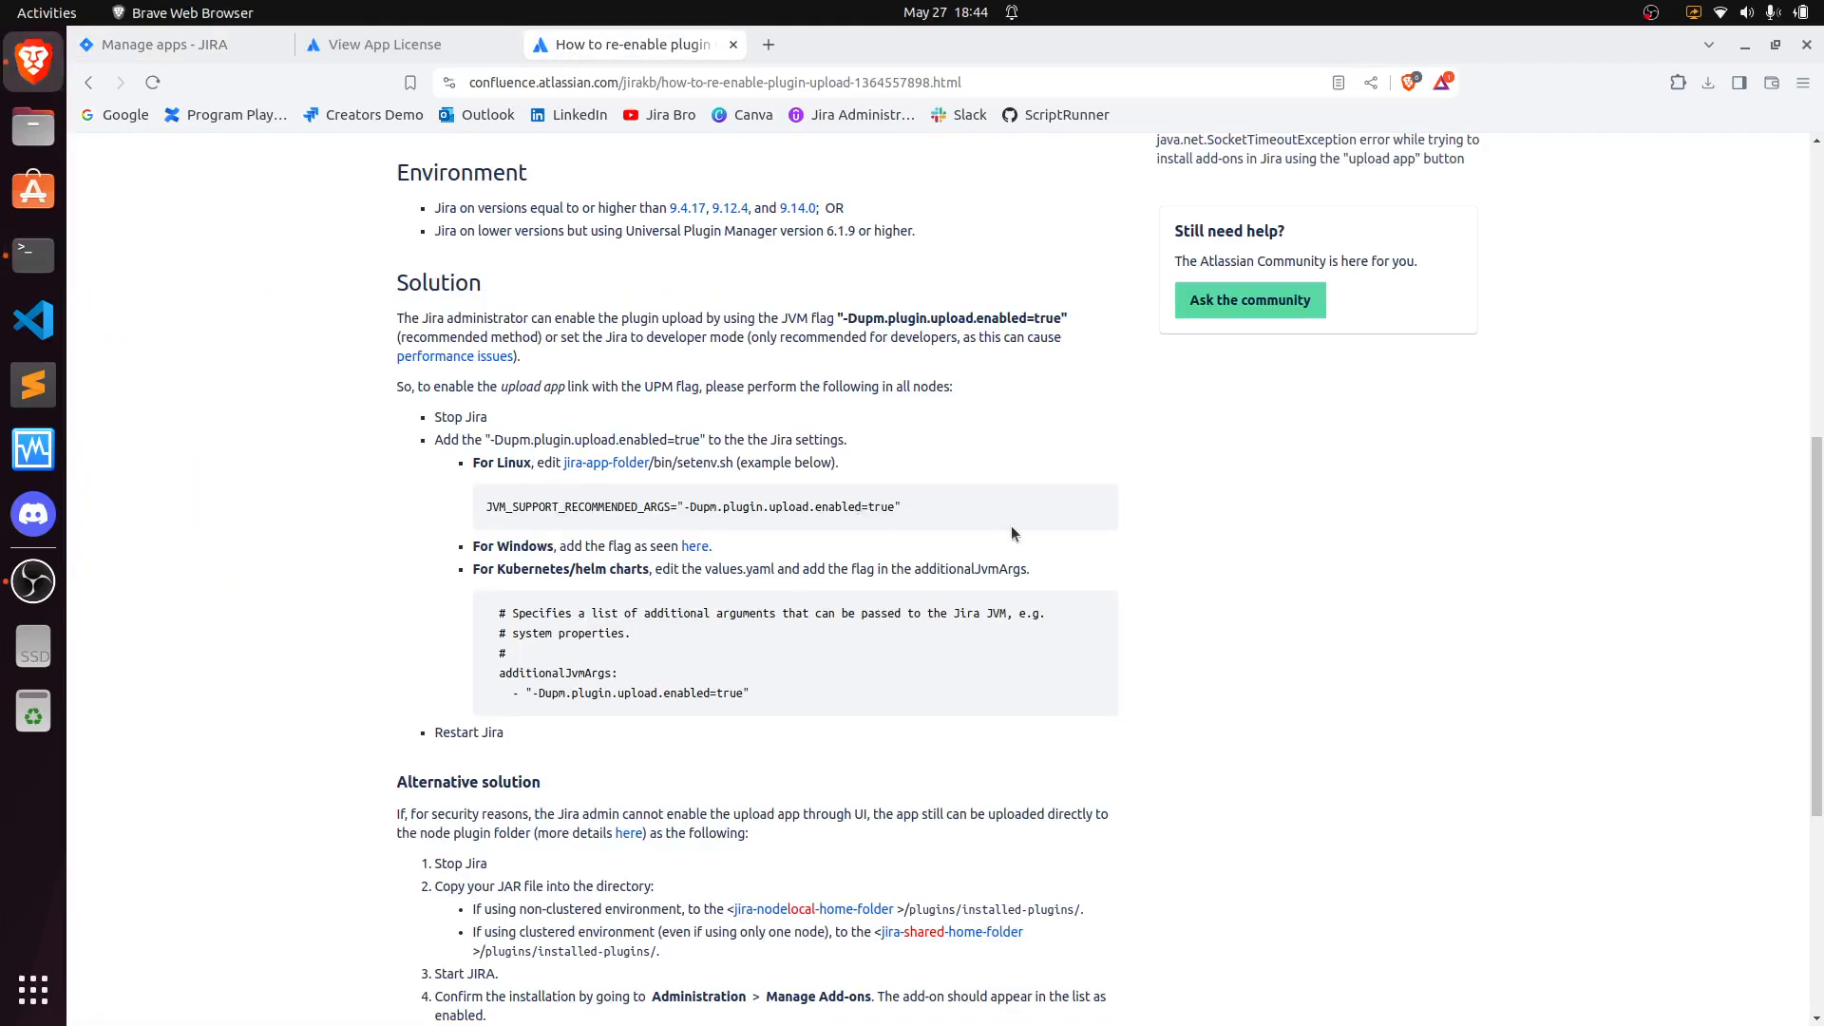
{"action": "left_click_drag", "start_coordinate": [894, 514], "coordinate": [486, 518]}
{"action": "right_click", "coordinate": [515, 509]}
{"action": "left_click", "coordinate": [542, 528]}
{"action": "left_click", "coordinate": [33, 254]}
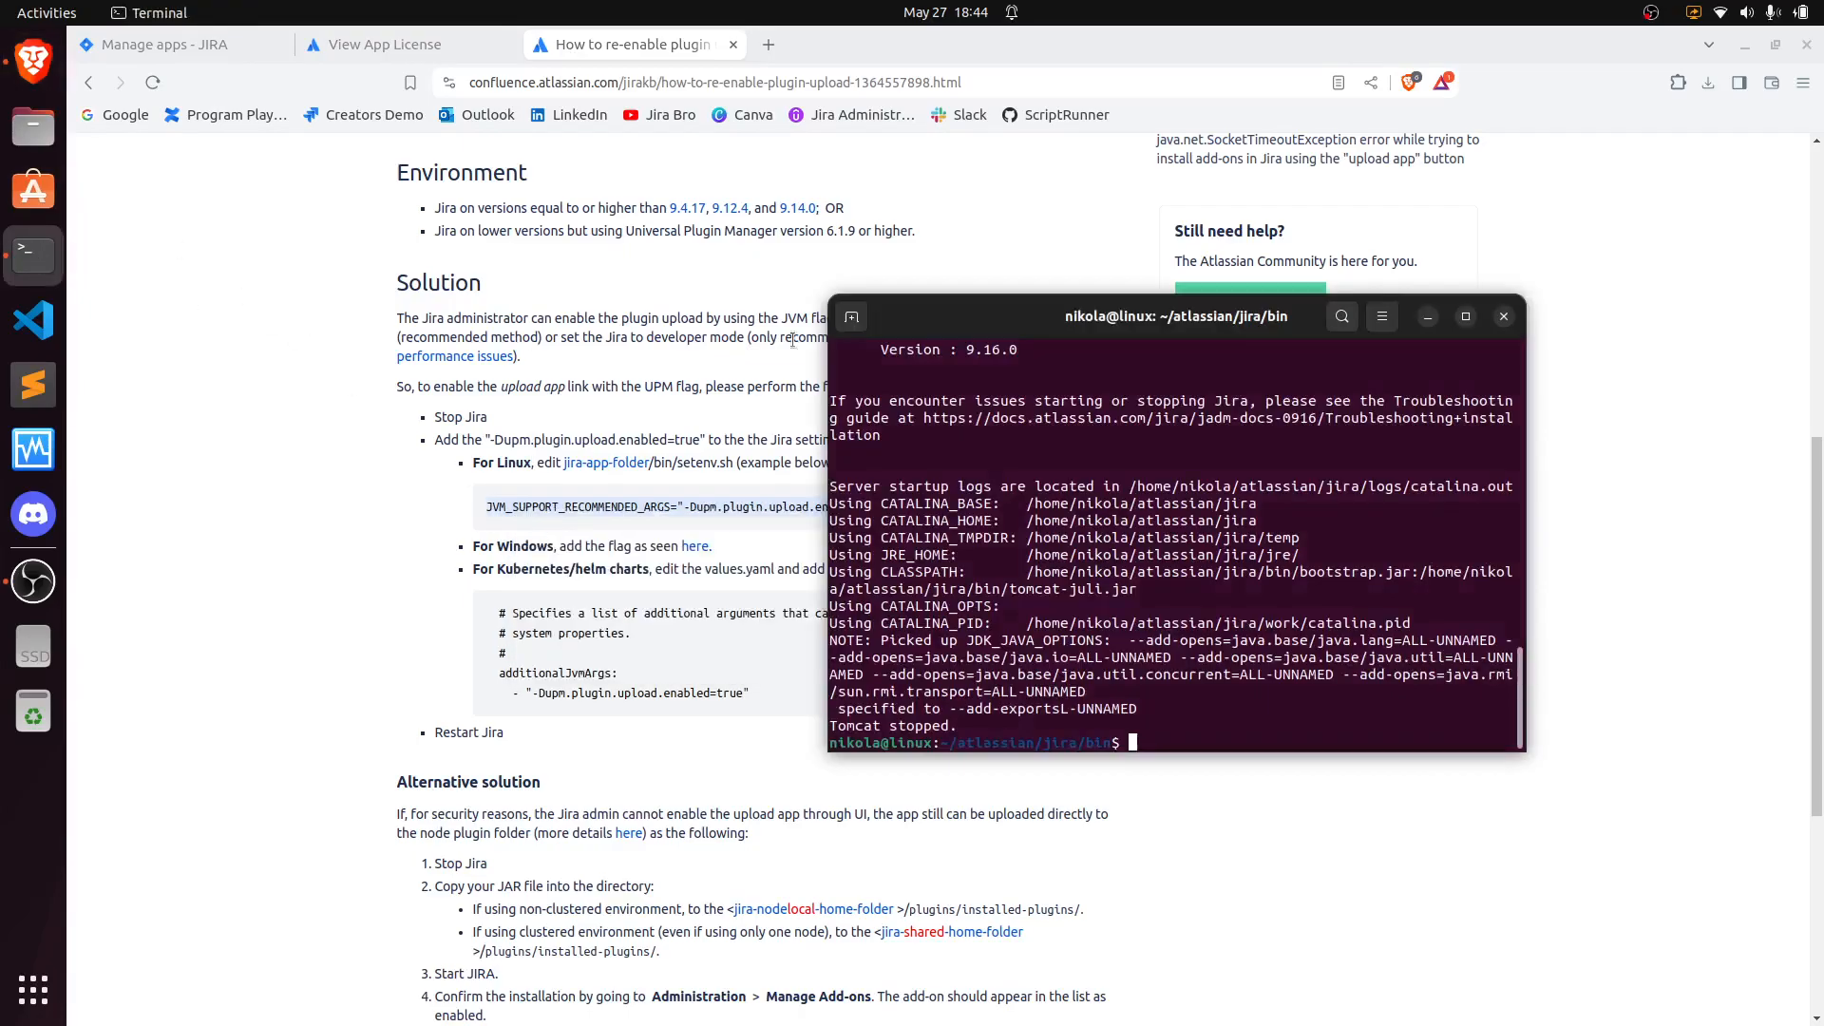
- List the jira/bin directory's files and locate setenv.sh
{"action": "left_click_drag", "start_coordinate": [1068, 331], "coordinate": [989, 202]}
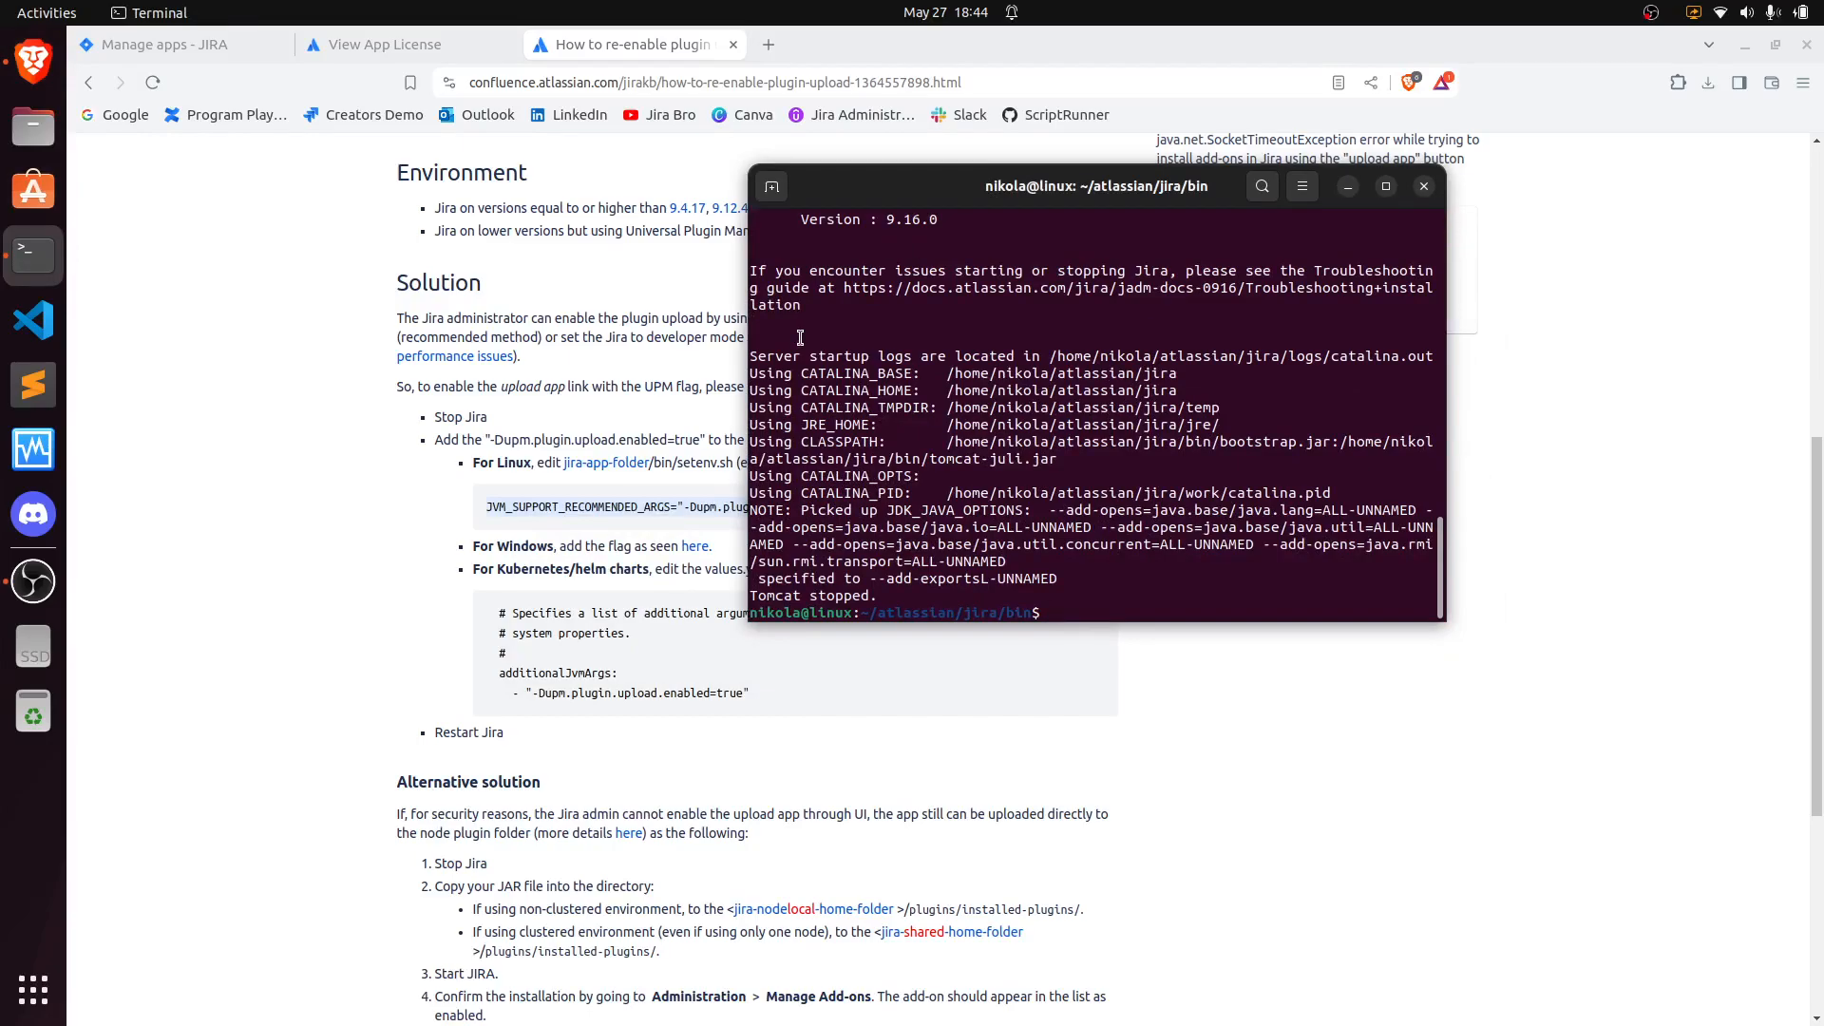
{"action": "left_click_drag", "start_coordinate": [922, 191], "coordinate": [1057, 267]}
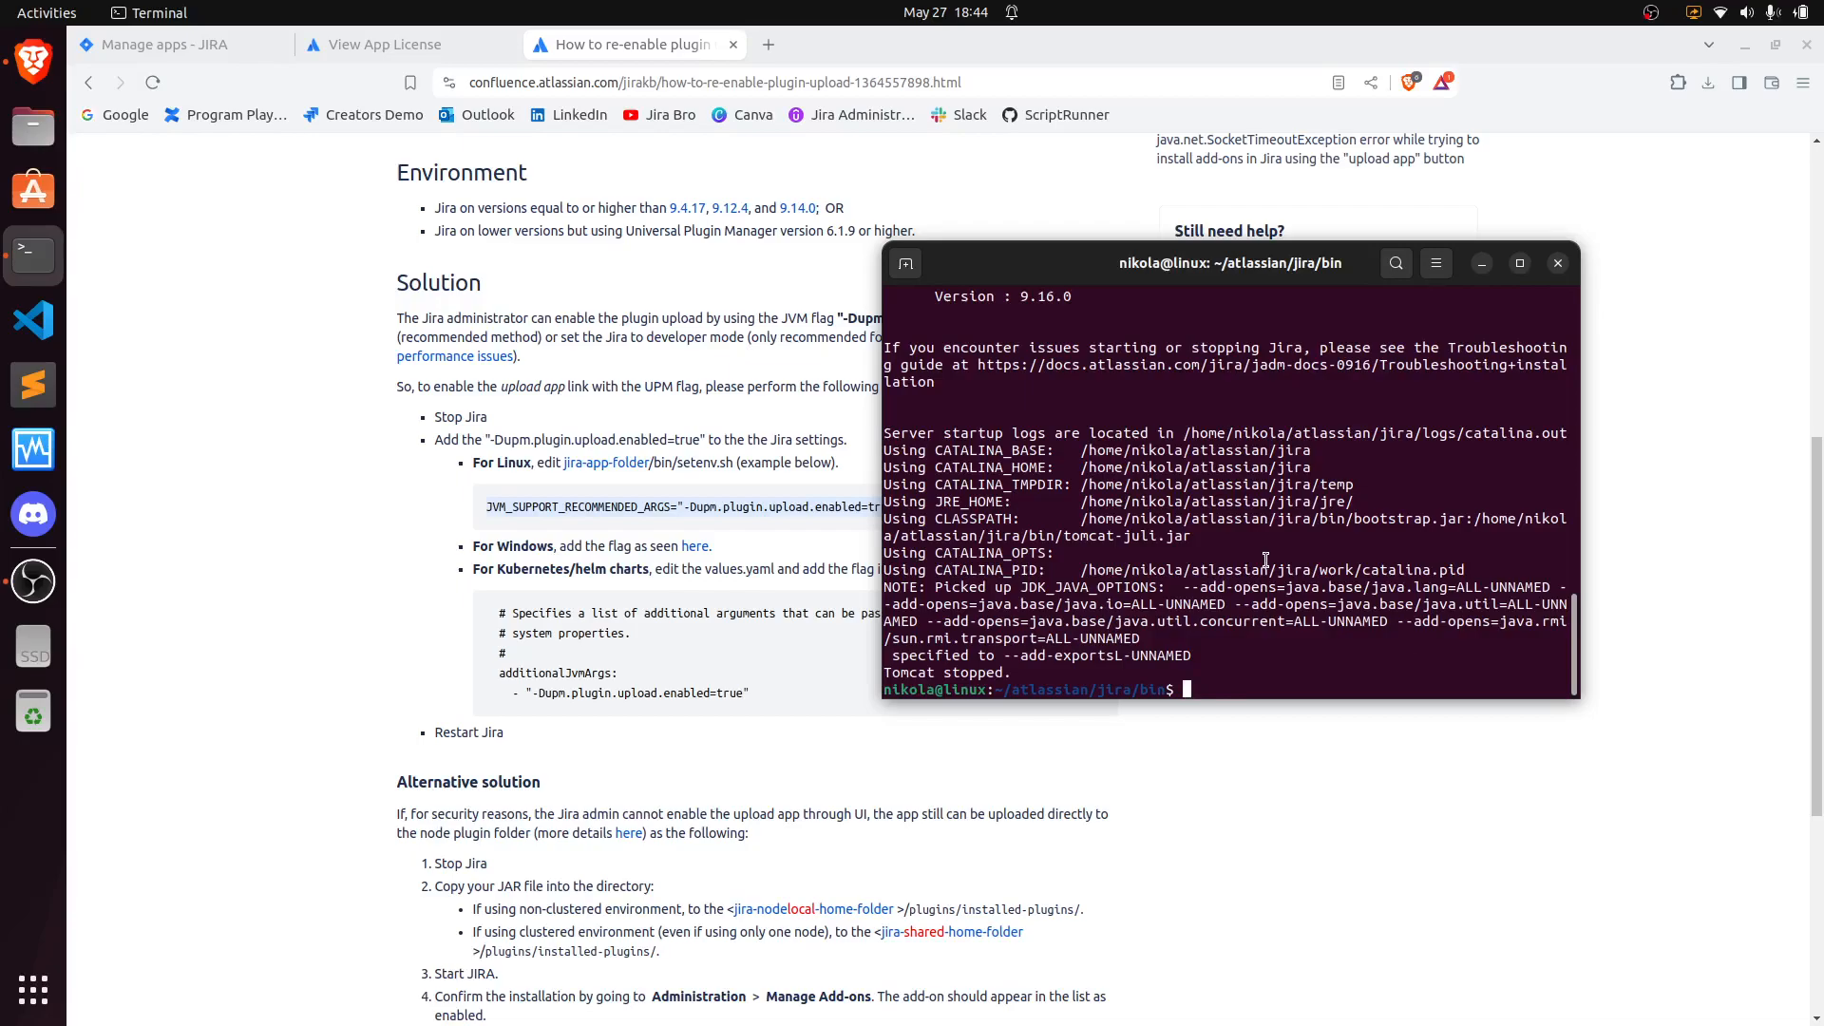
{"action": "type", "text": "ls"}
{"action": "key", "text": "Return"}
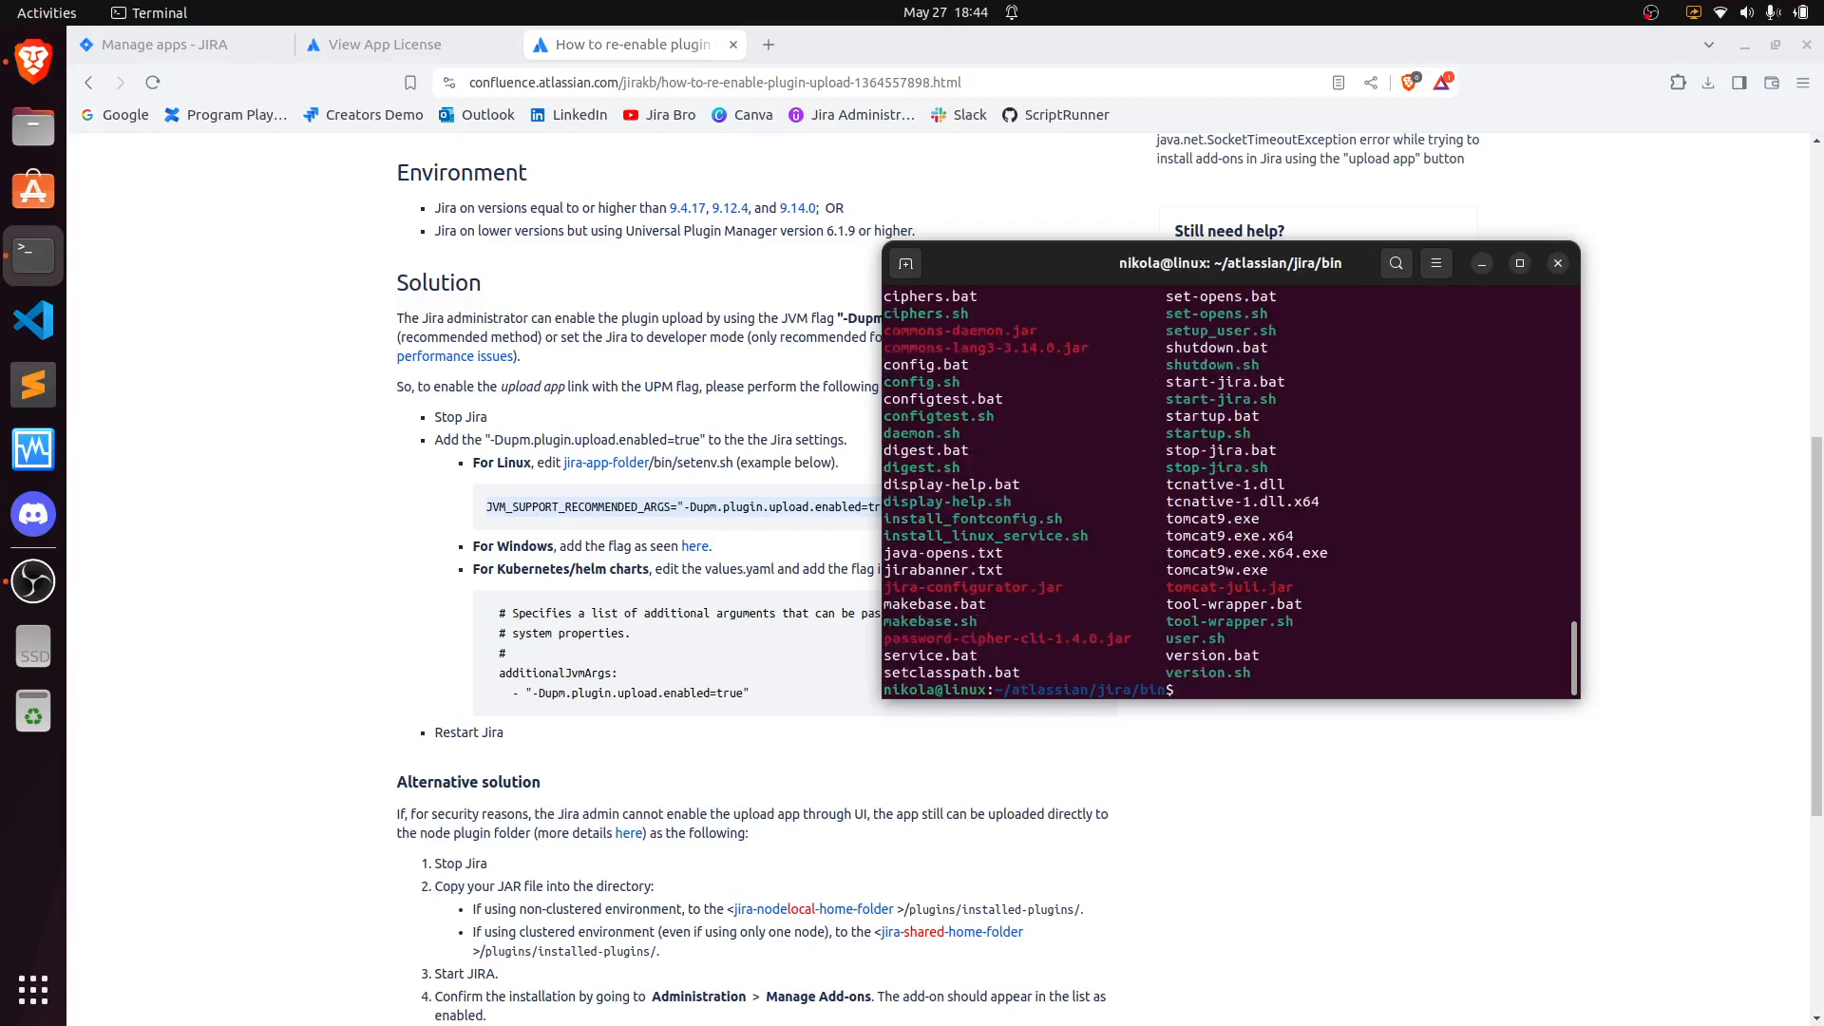
{"action": "scroll", "coordinate": [1308, 611], "scroll_direction": "up", "scroll_amount": 1}
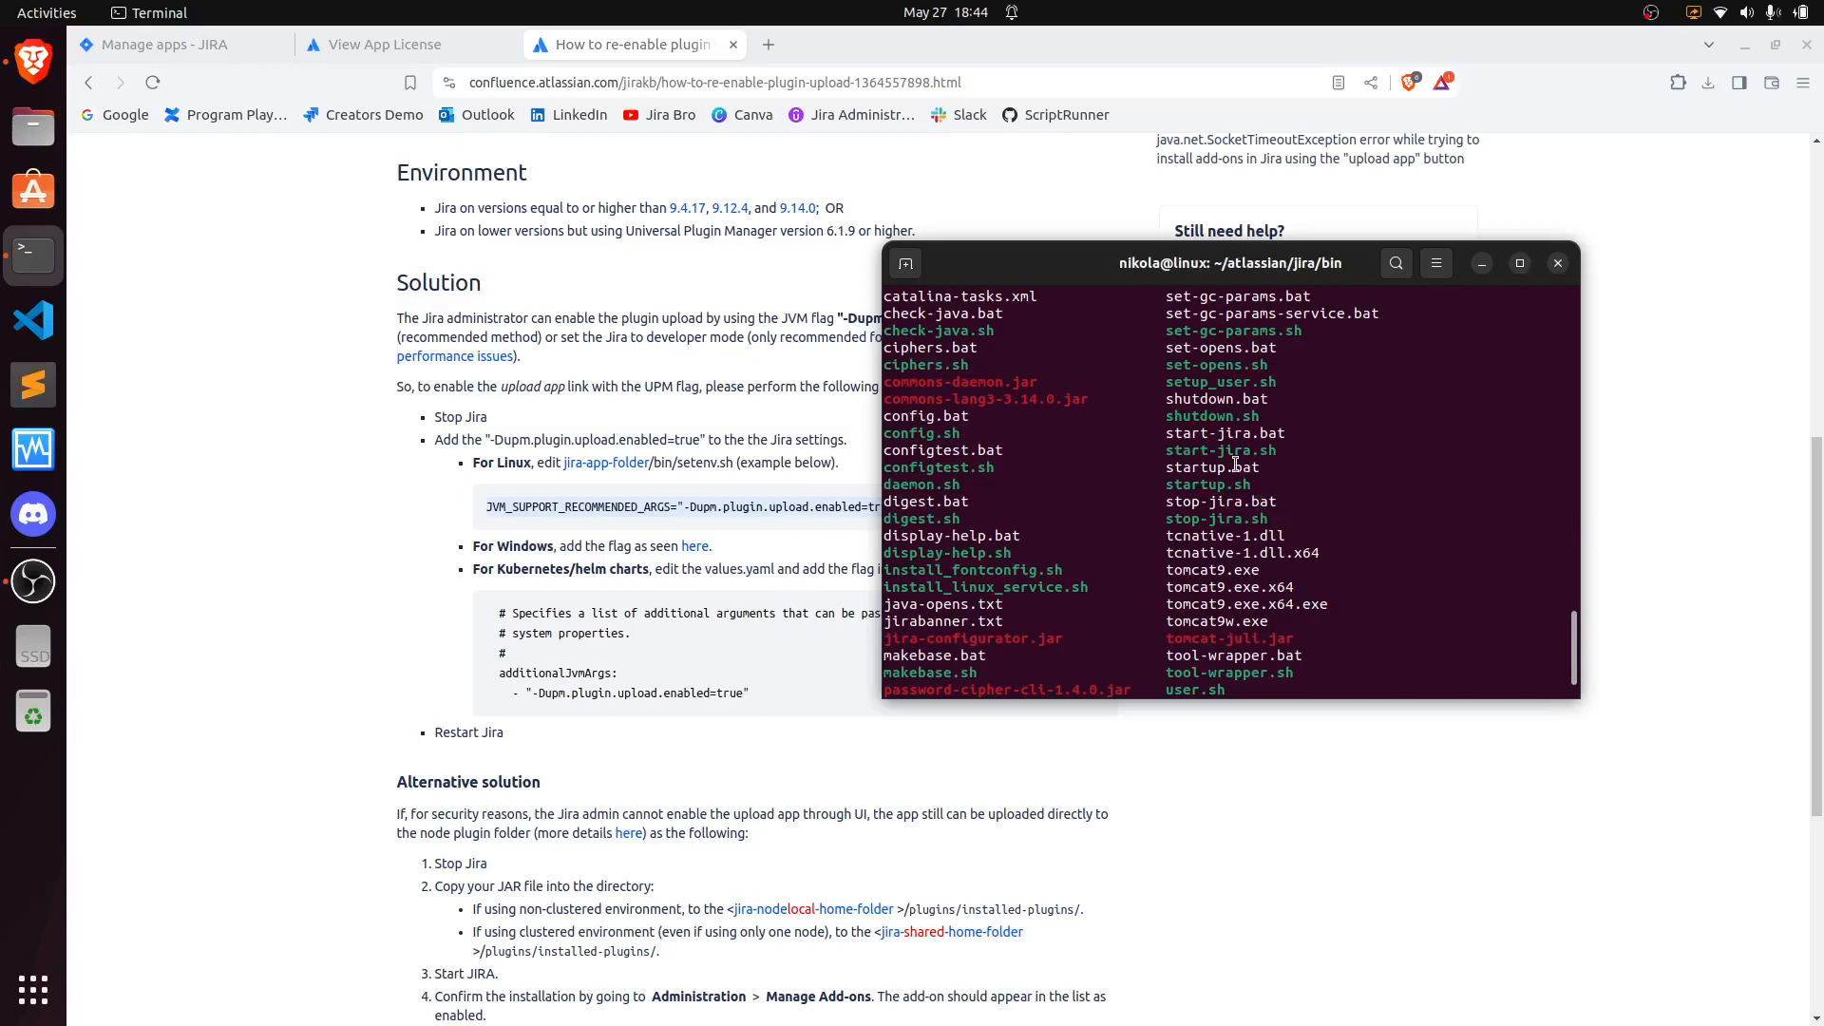
{"action": "scroll", "coordinate": [1235, 465], "scroll_direction": "up", "scroll_amount": 1}
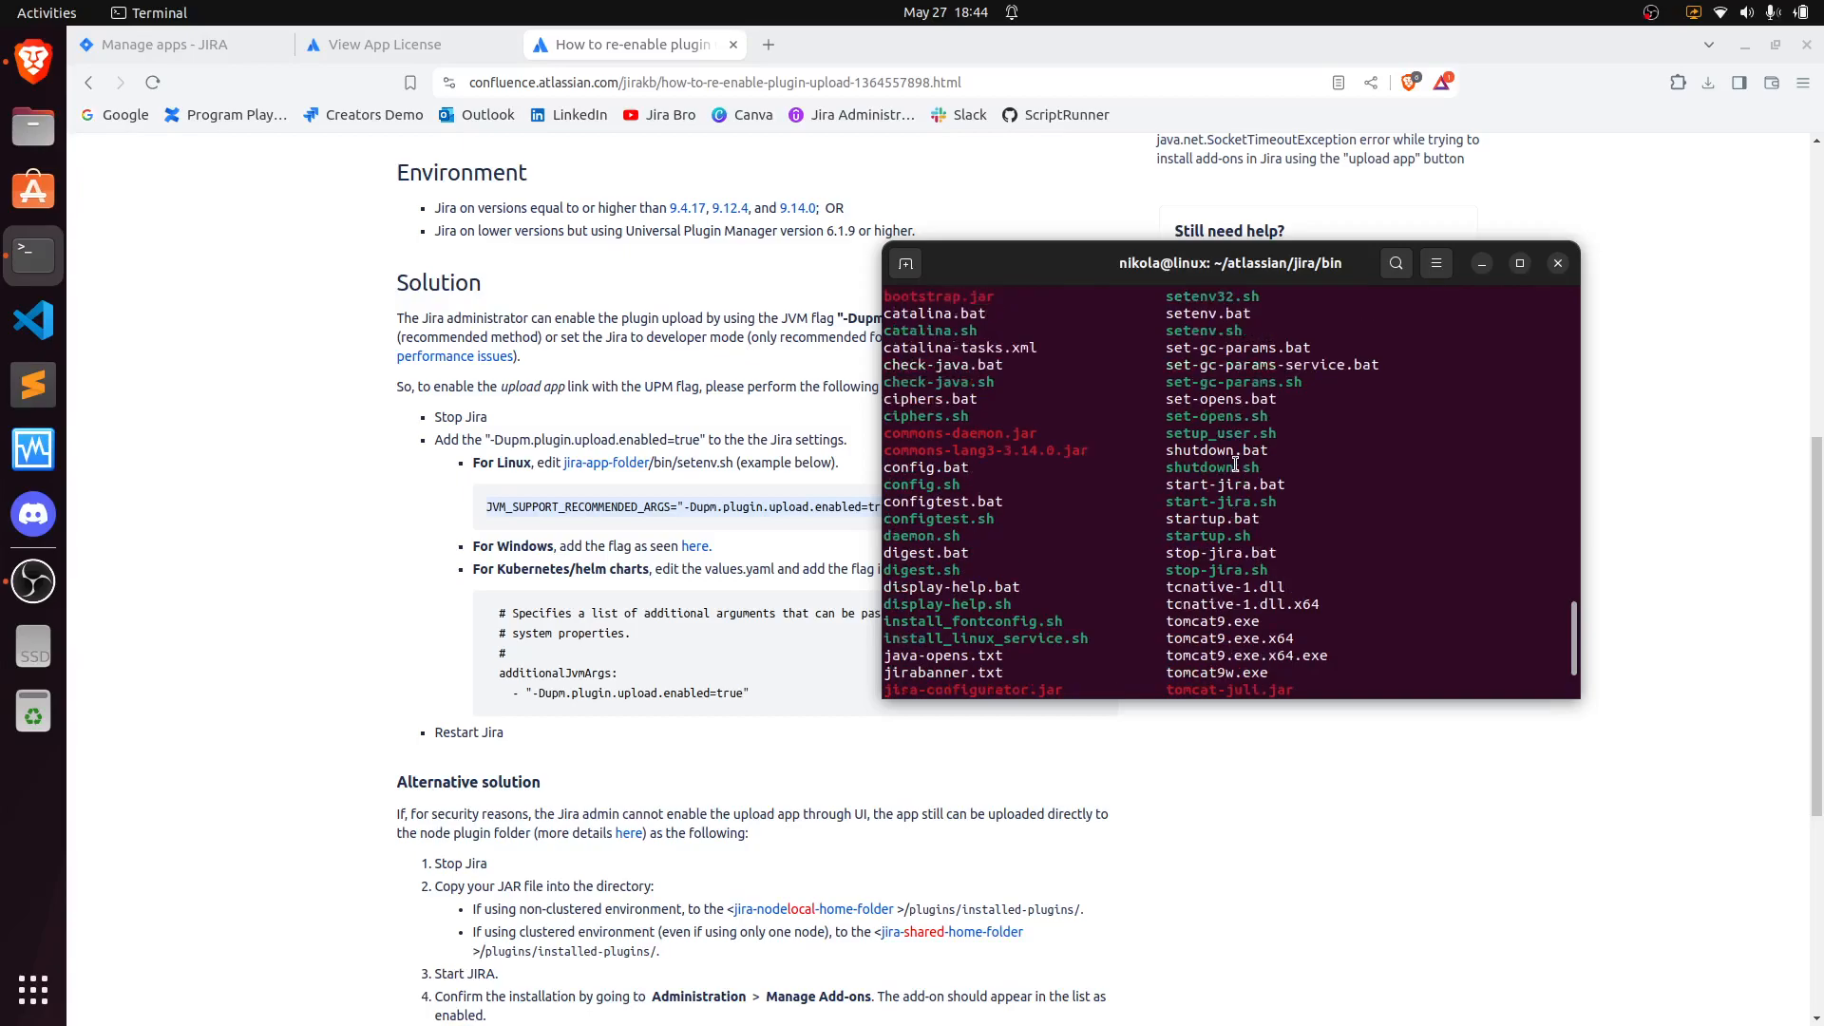
{"action": "left_click_drag", "start_coordinate": [1252, 331], "coordinate": [1162, 333]}
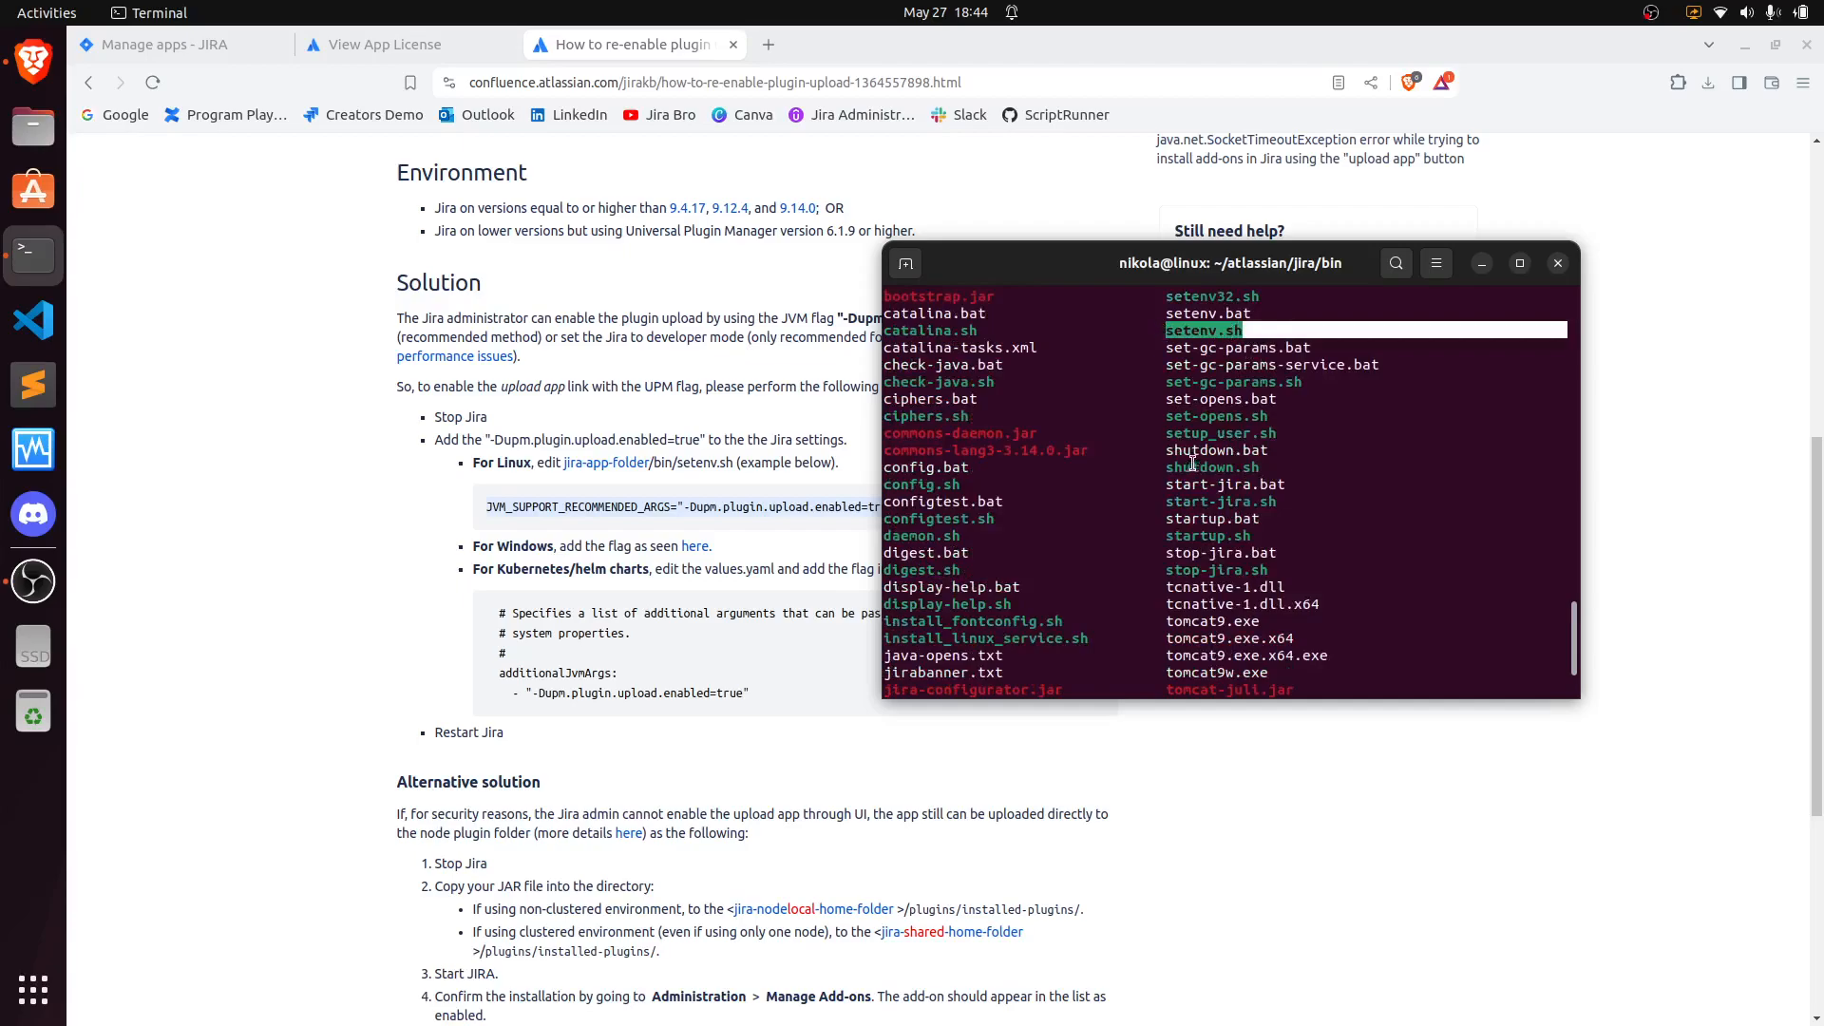
{"action": "scroll", "coordinate": [1194, 454], "scroll_direction": "down", "scroll_amount": 2}
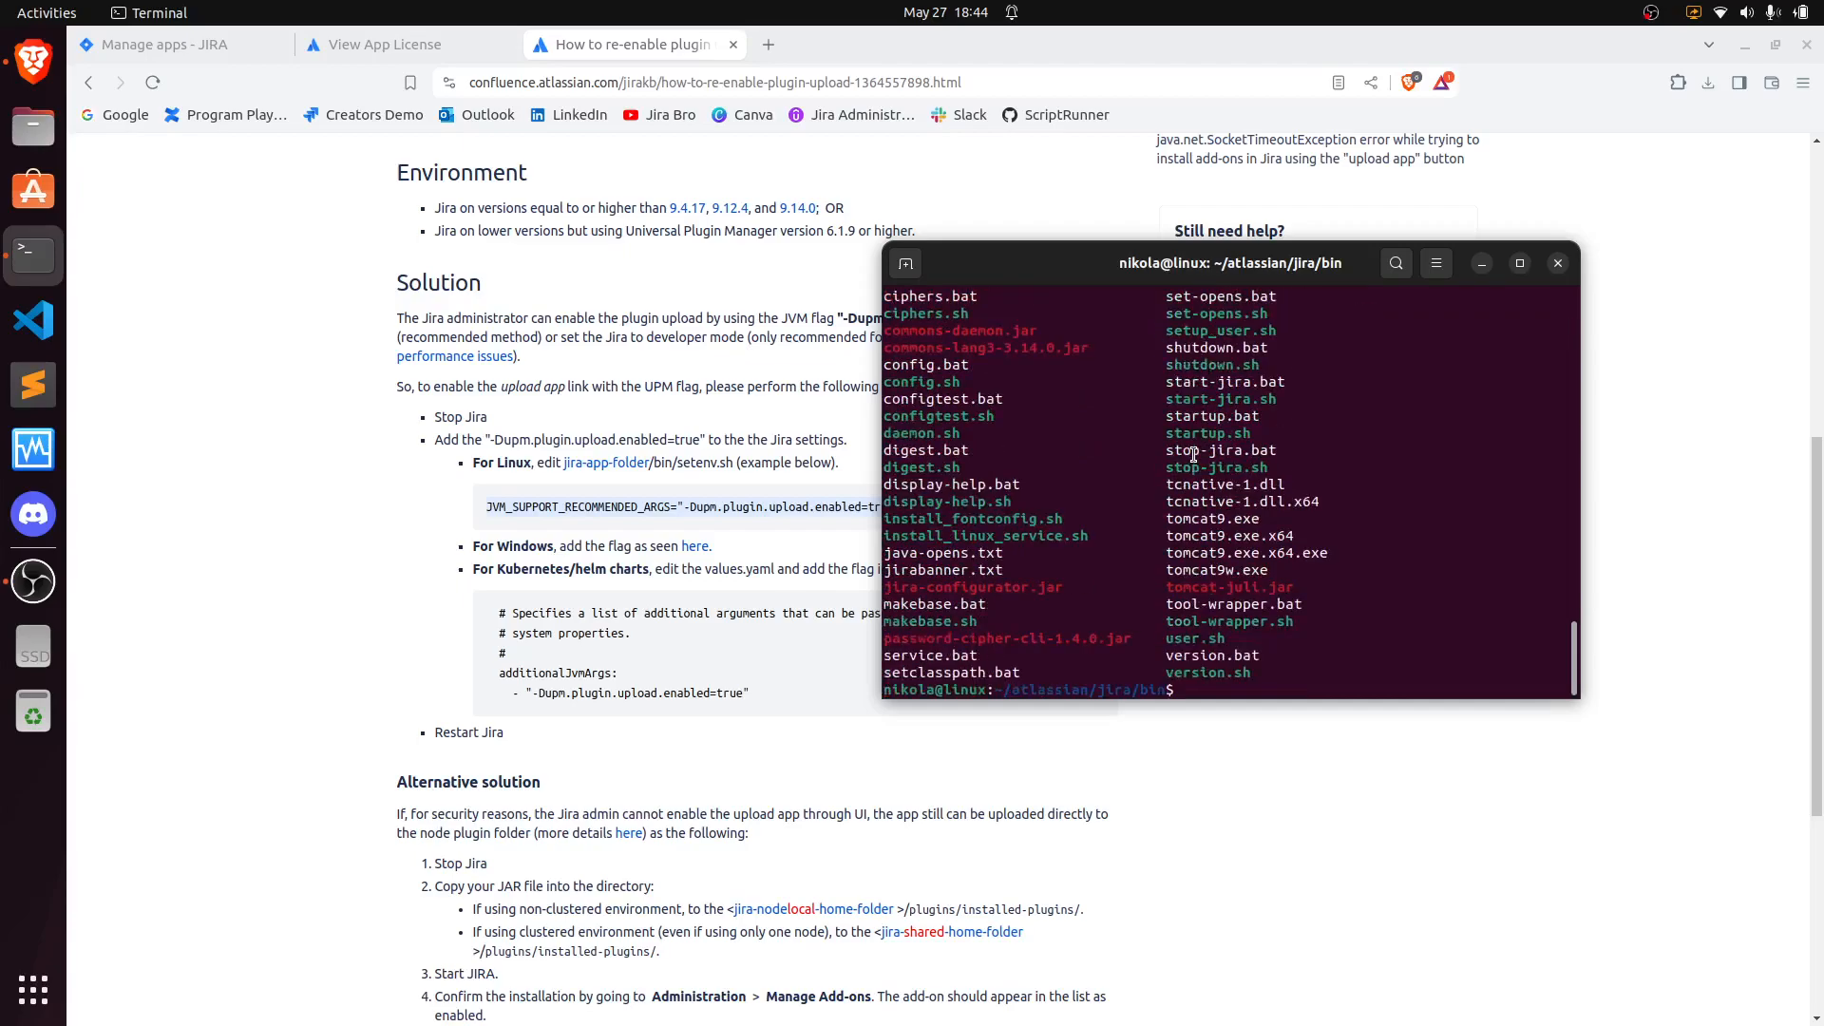
- Open setenv.sh in the nano editor
{"action": "type", "text": "nano setenv.sh"}
{"action": "key", "text": "Return"}
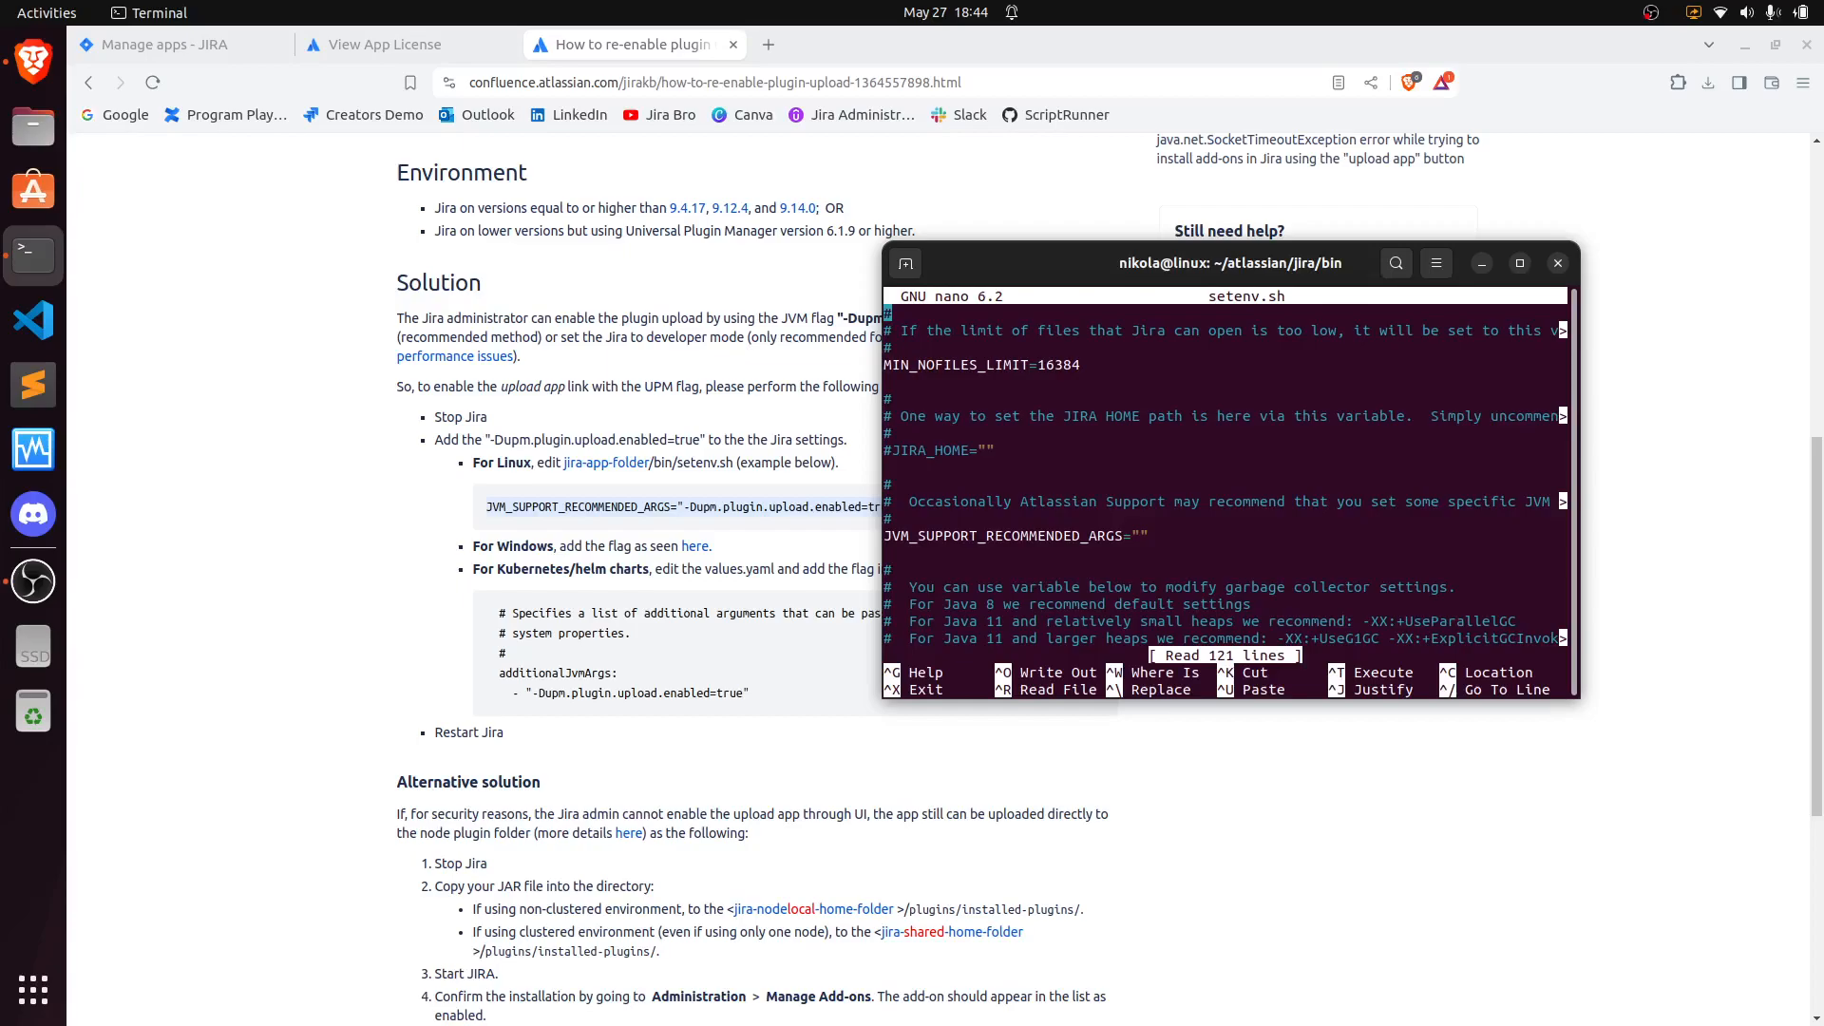
- Add a new line below JVM_SUPPORT_RECOMMENDED_ARGS and paste JVM_SUPPORT_RECOMMENDED_ARGS="-Dupm.plugin.upload.enabled=true"
{"action": "key", "text": "Down"}
{"action": "key", "text": "Down"}
{"action": "key", "text": "Down"}
{"action": "key", "text": "Down"}
{"action": "key", "text": "Down"}
{"action": "key", "text": "Down"}
{"action": "key", "text": "Down"}
{"action": "key", "text": "Down"}
{"action": "key", "text": "Down"}
{"action": "key", "text": "Down"}
{"action": "key", "text": "Down"}
{"action": "key", "text": "Down"}
{"action": "key", "text": "Down"}
{"action": "key", "text": "Down"}
{"action": "key", "text": "Down"}
{"action": "key", "text": "Down"}
{"action": "key", "text": "Down"}
{"action": "key", "text": "Down"}
{"action": "key", "text": "Down"}
{"action": "key", "text": "Down"}
{"action": "key", "text": "Down"}
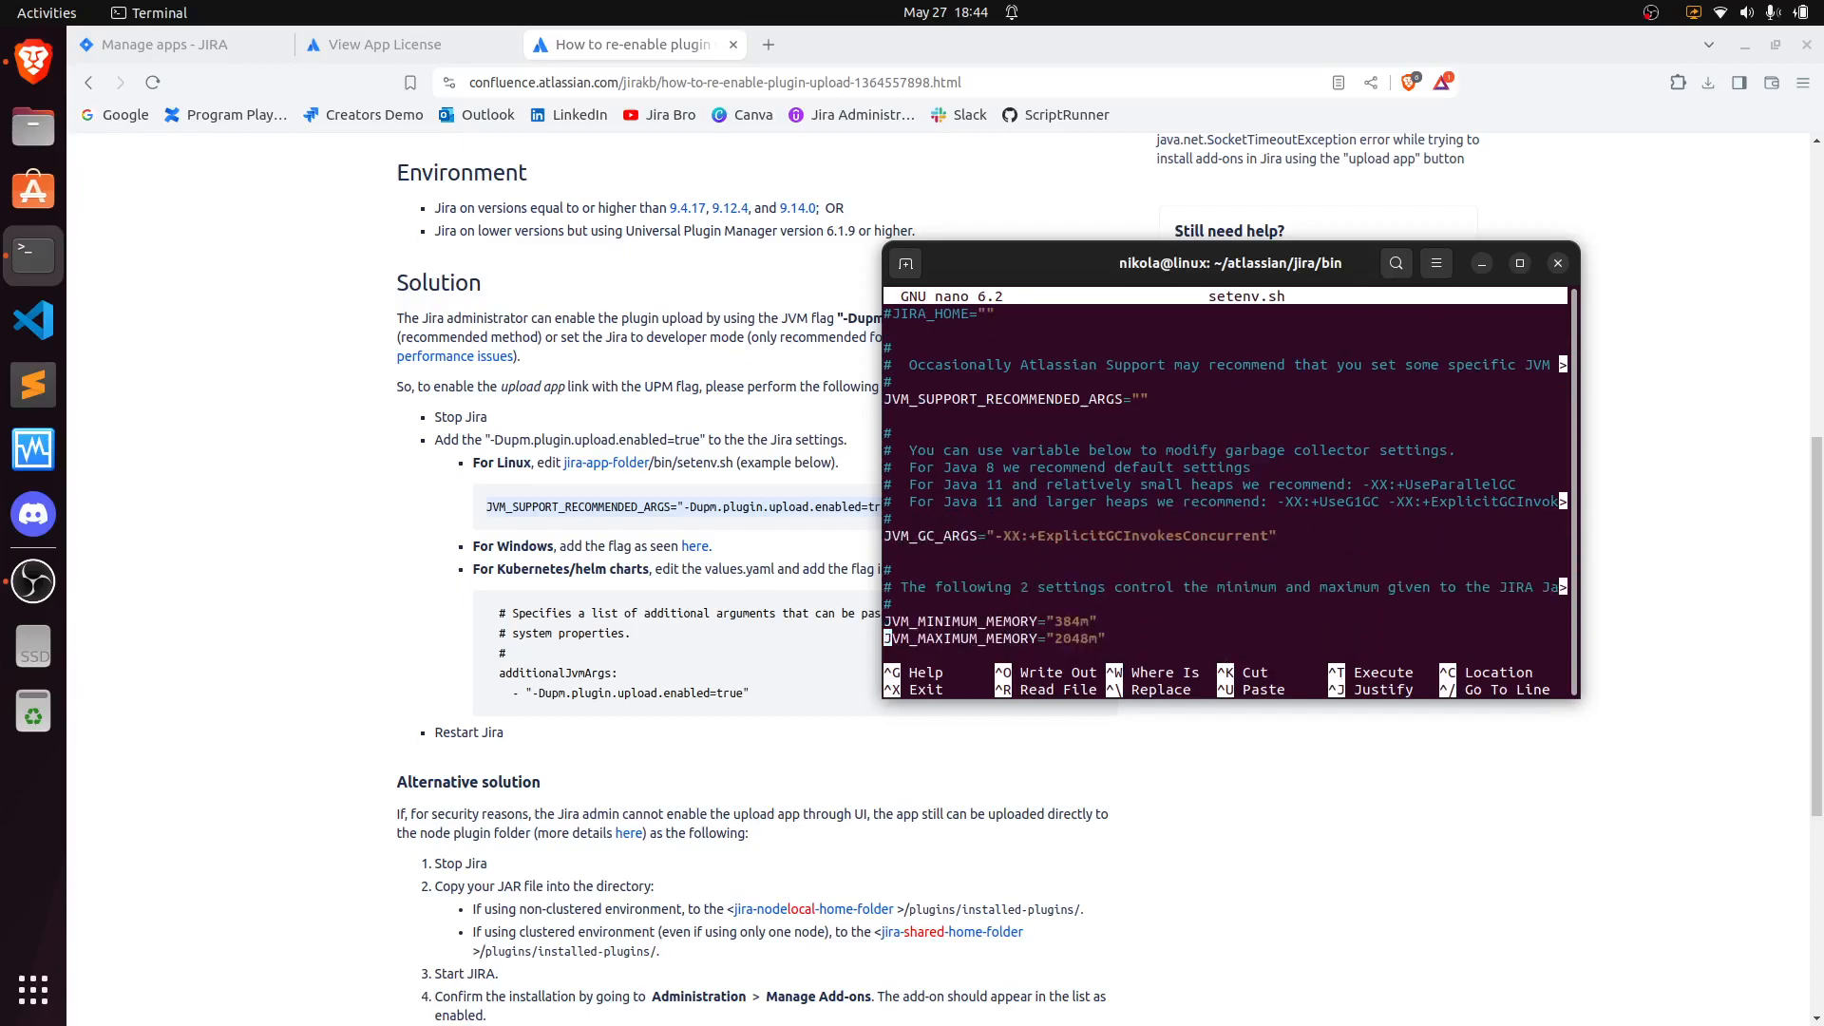
{"action": "key", "text": "Down"}
{"action": "key", "text": "Down"}
{"action": "key", "text": "Up"}
{"action": "key", "text": "Up"}
{"action": "key", "text": "Up"}
{"action": "key", "text": "Up"}
{"action": "key", "text": "Up"}
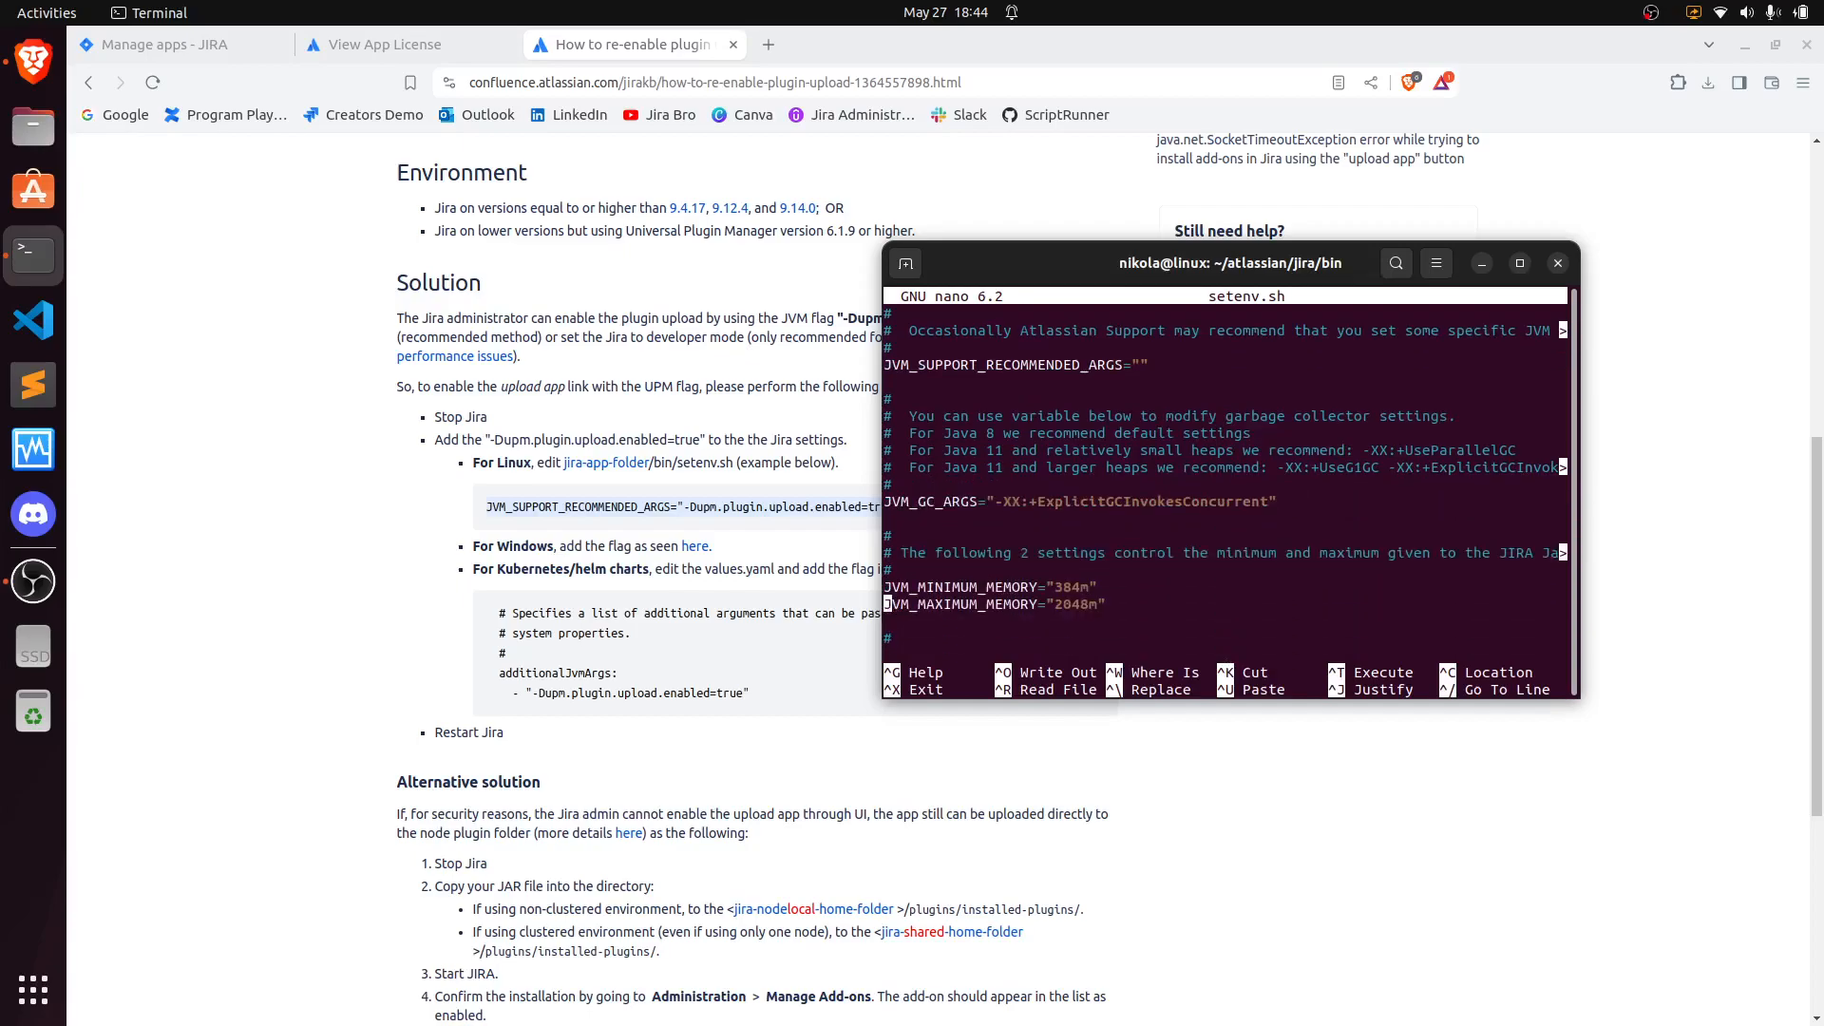
{"action": "key", "text": "Up"}
{"action": "key", "text": "Up"}
{"action": "key", "text": "Up"}
{"action": "key", "text": "Up"}
{"action": "key", "text": "Up"}
{"action": "key", "text": "Up"}
{"action": "key", "text": "Up"}
{"action": "key", "text": "Up"}
{"action": "key", "text": "Up"}
{"action": "key", "text": "Up"}
{"action": "key", "text": "Up"}
{"action": "key", "text": "Right"}
{"action": "key", "text": "Right"}
{"action": "key", "text": "Right"}
{"action": "key", "text": "Right"}
{"action": "key", "text": "Right"}
{"action": "key", "text": "Right"}
{"action": "key", "text": "Right"}
{"action": "key", "text": "Right"}
{"action": "key", "text": "Right"}
{"action": "key", "text": "Right"}
{"action": "key", "text": "Right"}
{"action": "key", "text": "Right"}
{"action": "key", "text": "Right"}
{"action": "key", "text": "Right"}
{"action": "key", "text": "Right"}
{"action": "key", "text": "Right"}
{"action": "key", "text": "Right"}
{"action": "key", "text": "Right"}
{"action": "key", "text": "Right"}
{"action": "key", "text": "Right"}
{"action": "key", "text": "Right"}
{"action": "key", "text": "Right"}
{"action": "key", "text": "Right"}
{"action": "key", "text": "Right"}
{"action": "key", "text": "Right"}
{"action": "key", "text": "Right"}
{"action": "key", "text": "Right"}
{"action": "key", "text": "Right"}
{"action": "key", "text": "Return"}
{"action": "right_click", "coordinate": [985, 389]}
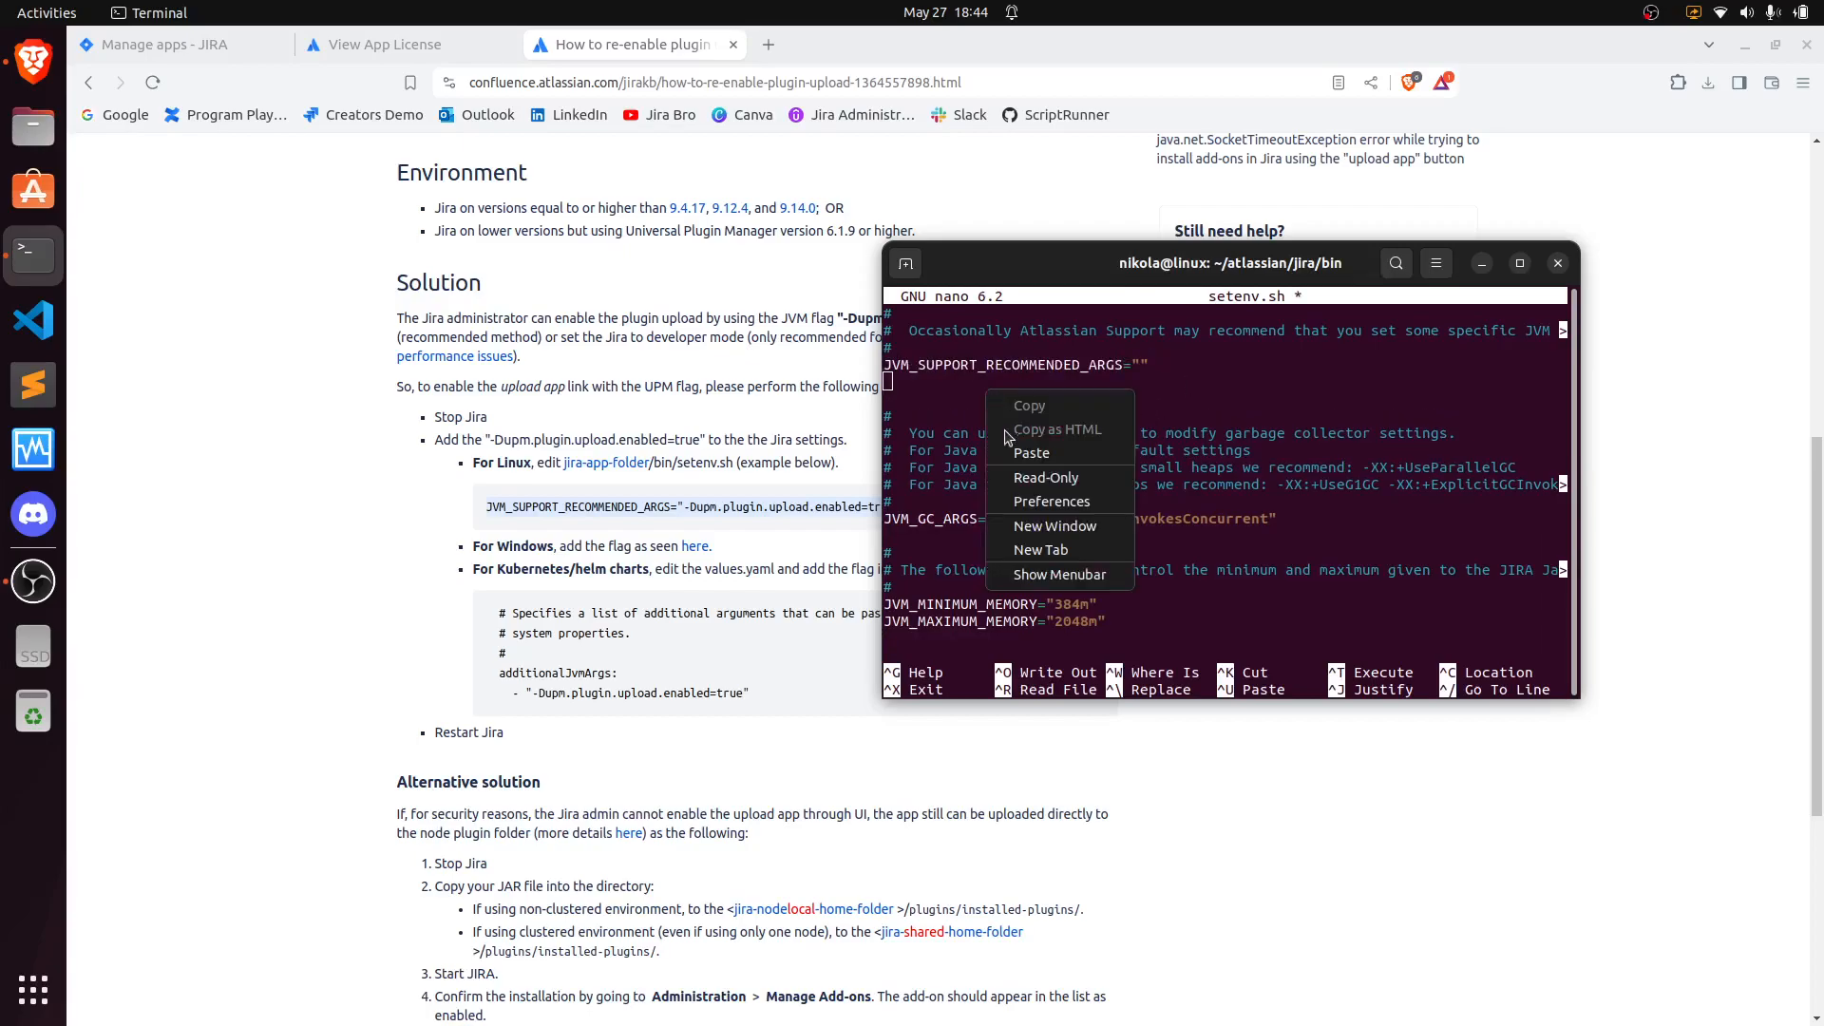
{"action": "left_click", "coordinate": [1026, 456]}
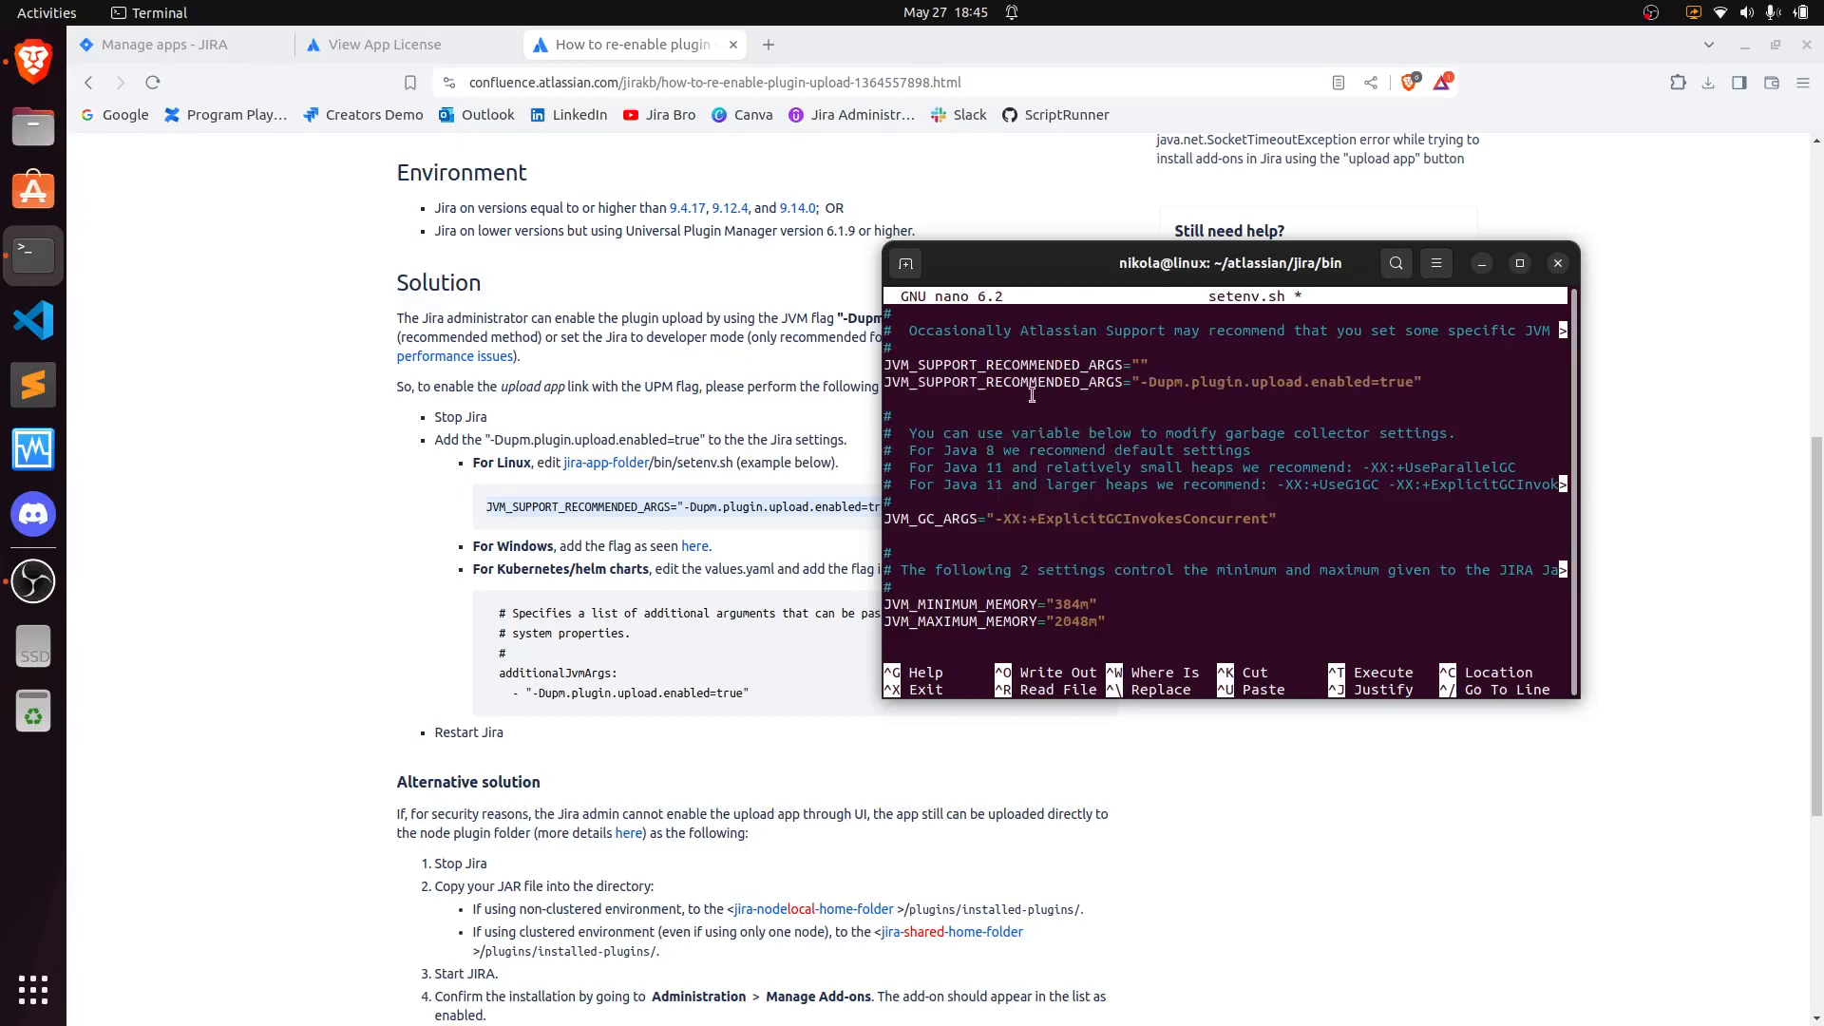
- Save the modified setenv.sh and exit nano
{"action": "key", "text": "ctrl+x"}
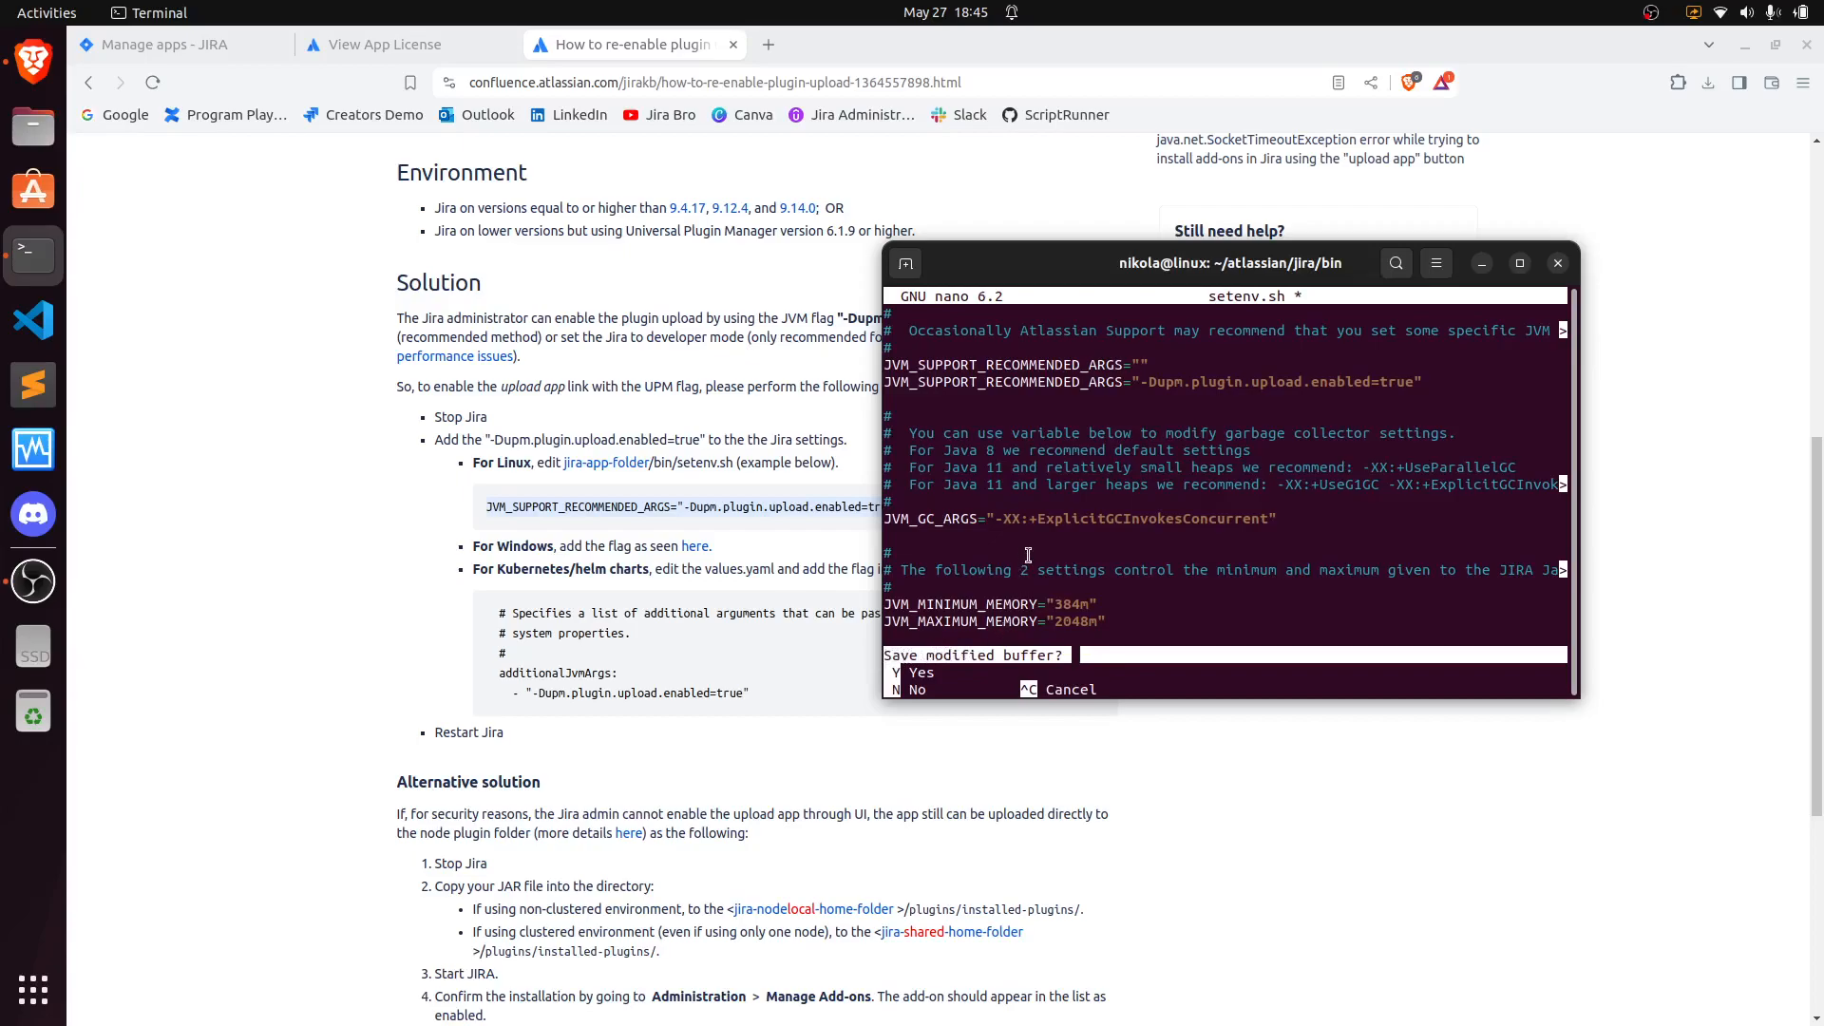
{"action": "key", "text": "y"}
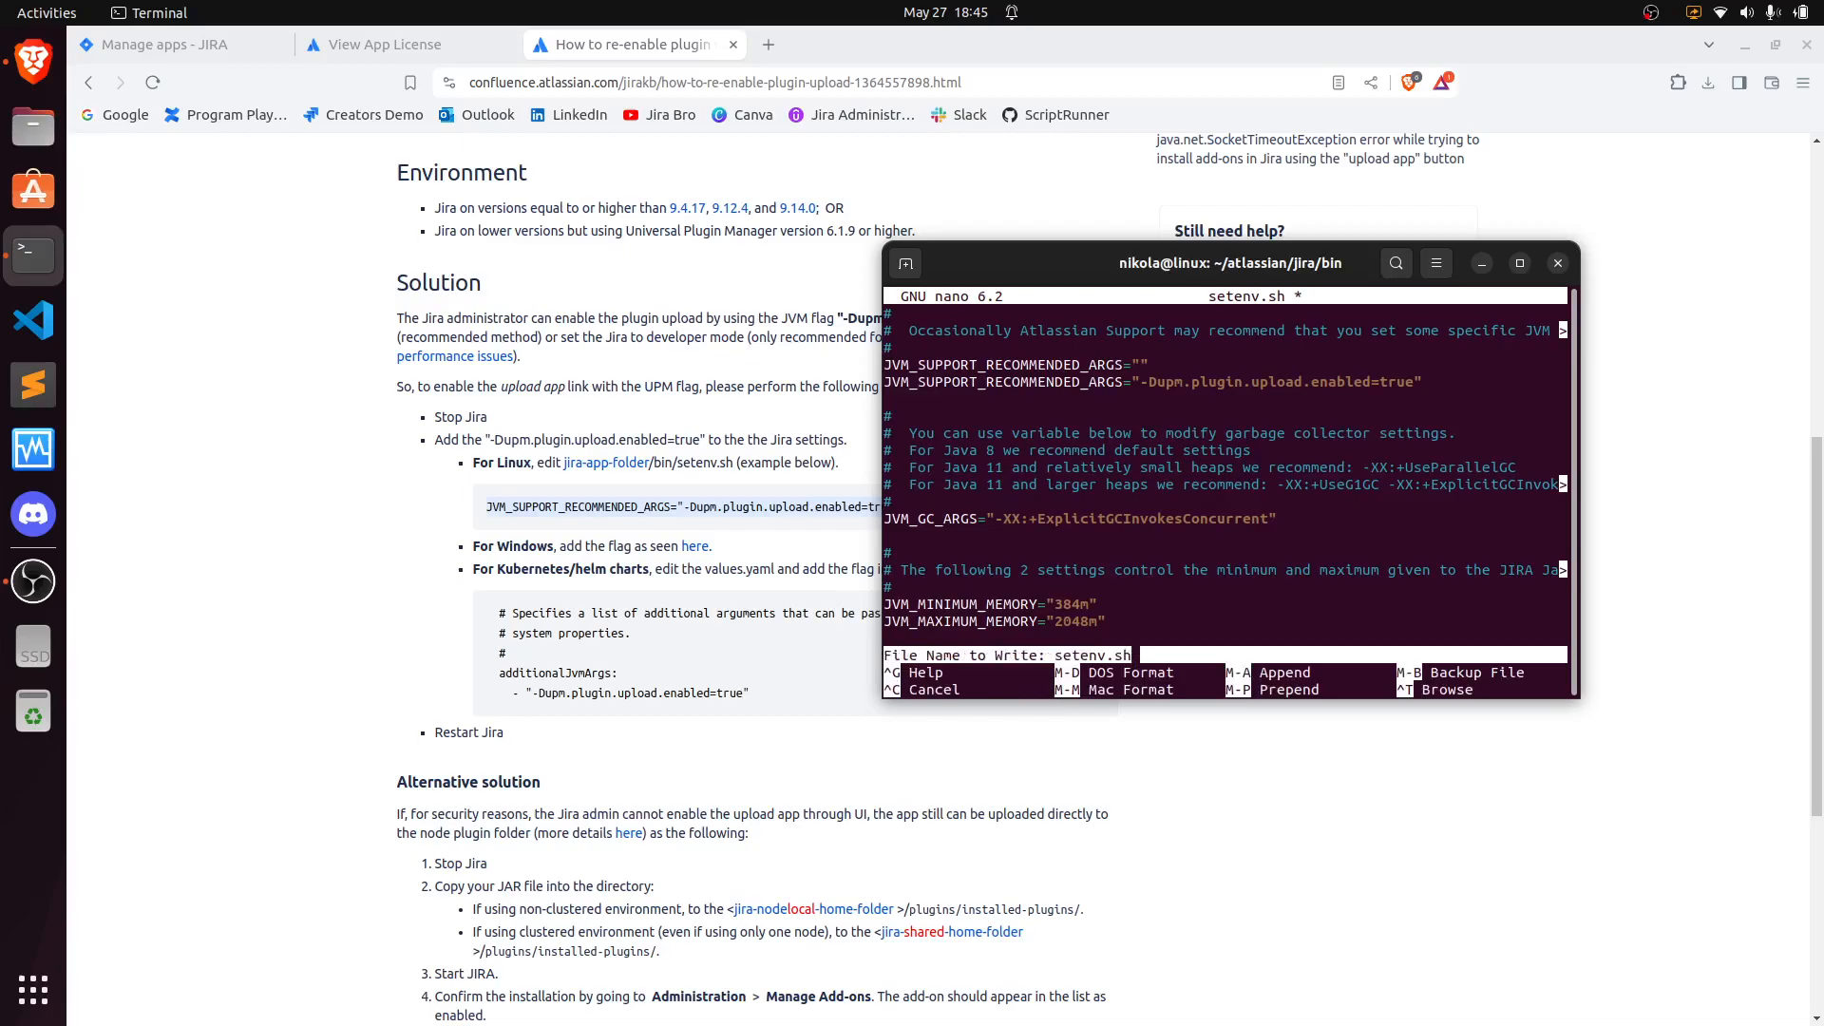
{"action": "key", "text": "Return"}
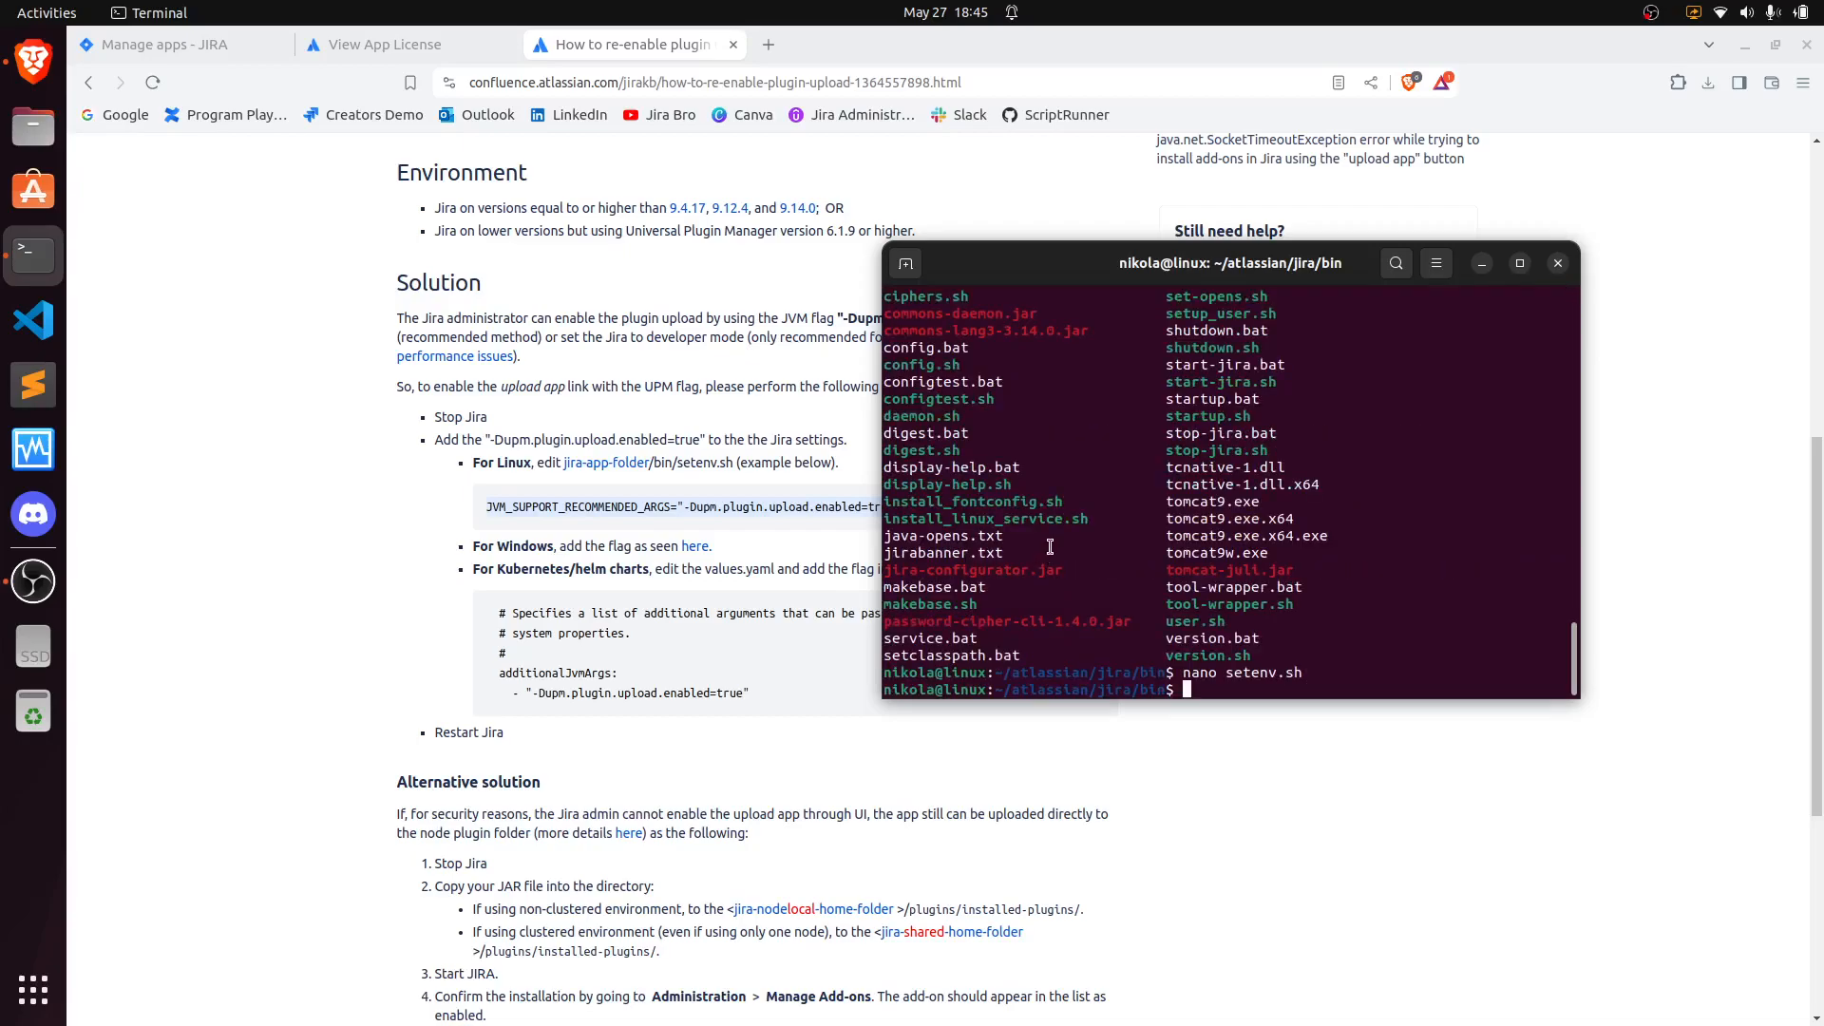
- Reopen setenv.sh to check the added flag line, then exit nano
{"action": "key", "text": "Up"}
{"action": "key", "text": "Return"}
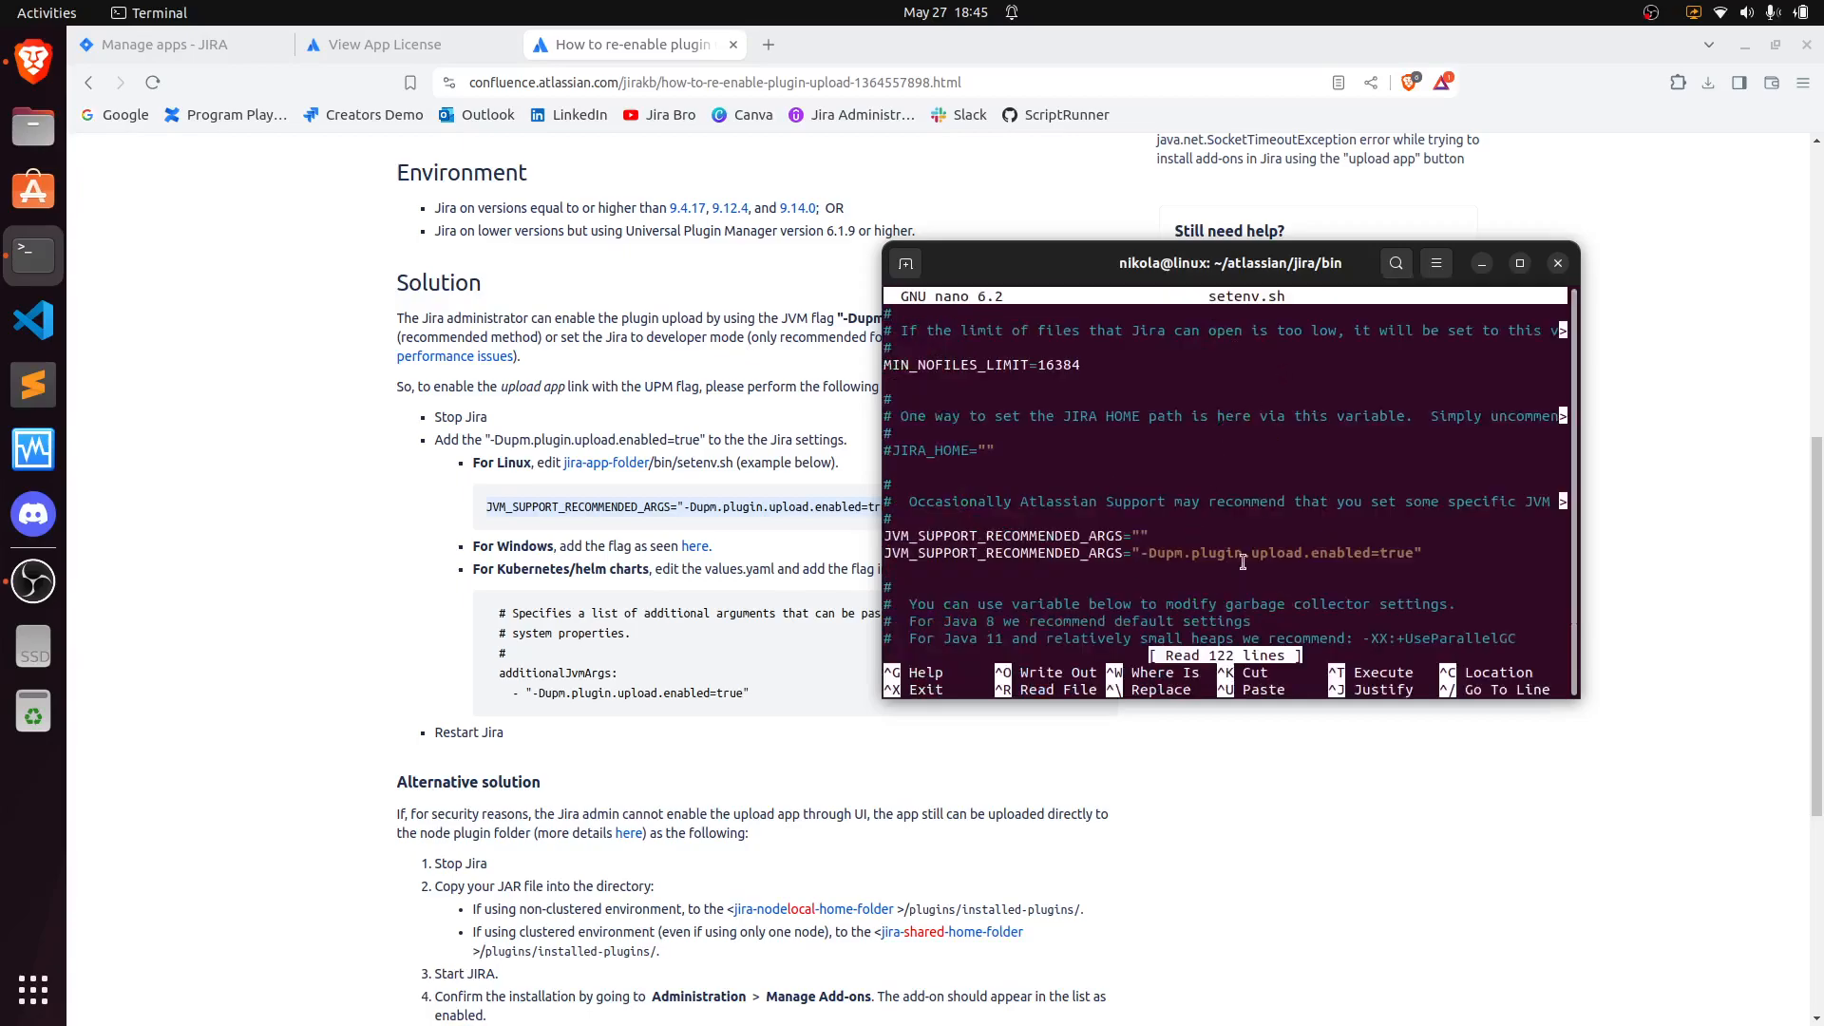
{"action": "key", "text": "ctrl+x"}
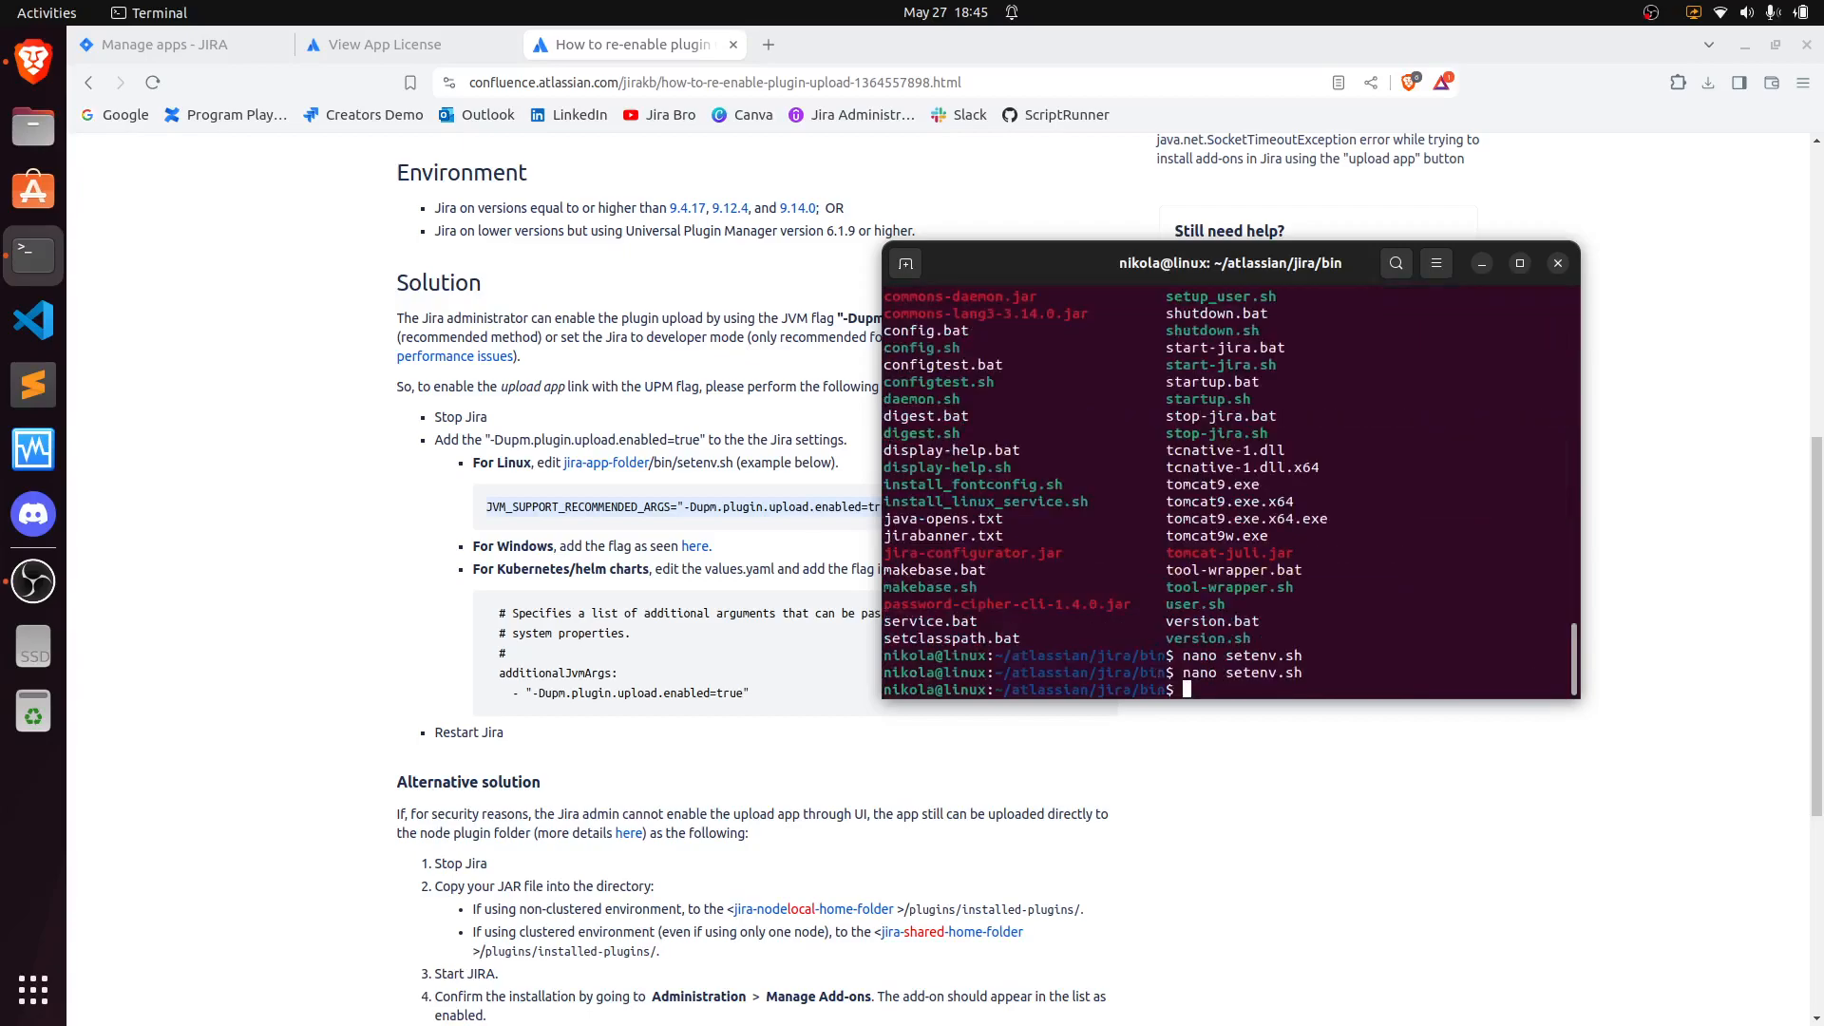
- Close the terminal and reload the Jira Manage apps page in the browser
{"action": "left_click", "coordinate": [1558, 263]}
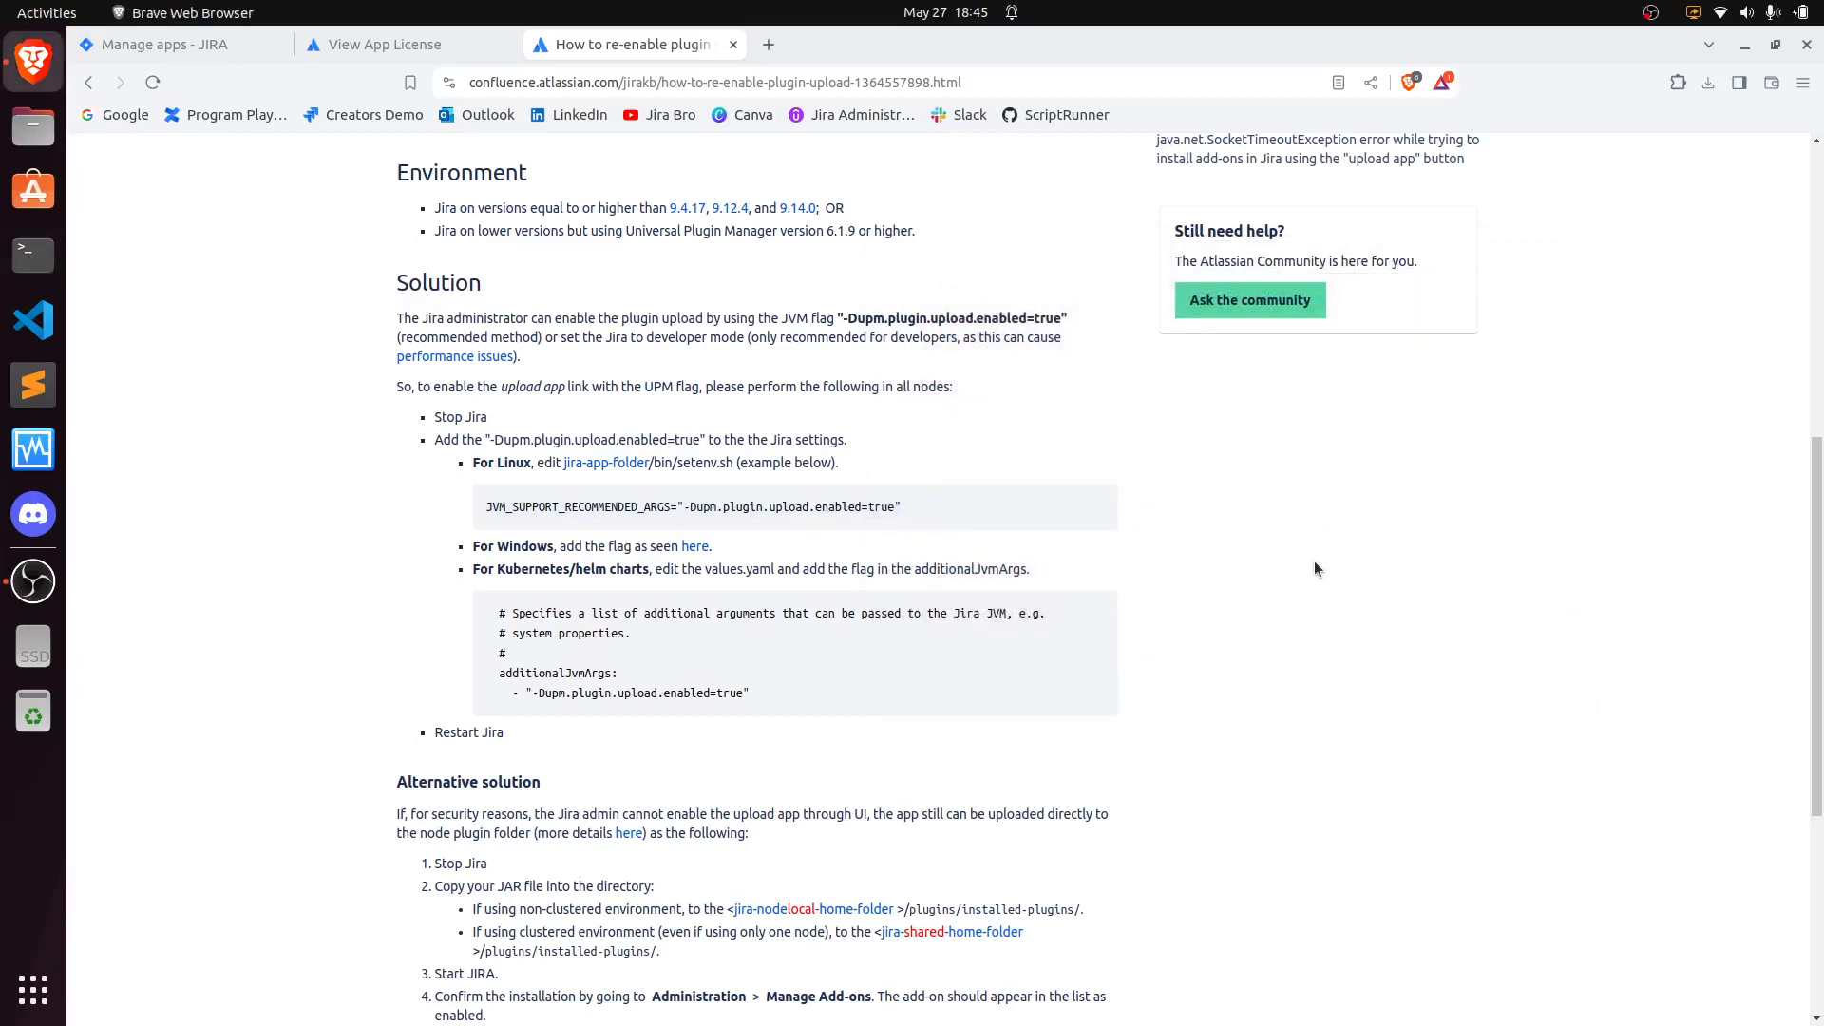
{"action": "left_click", "coordinate": [117, 53]}
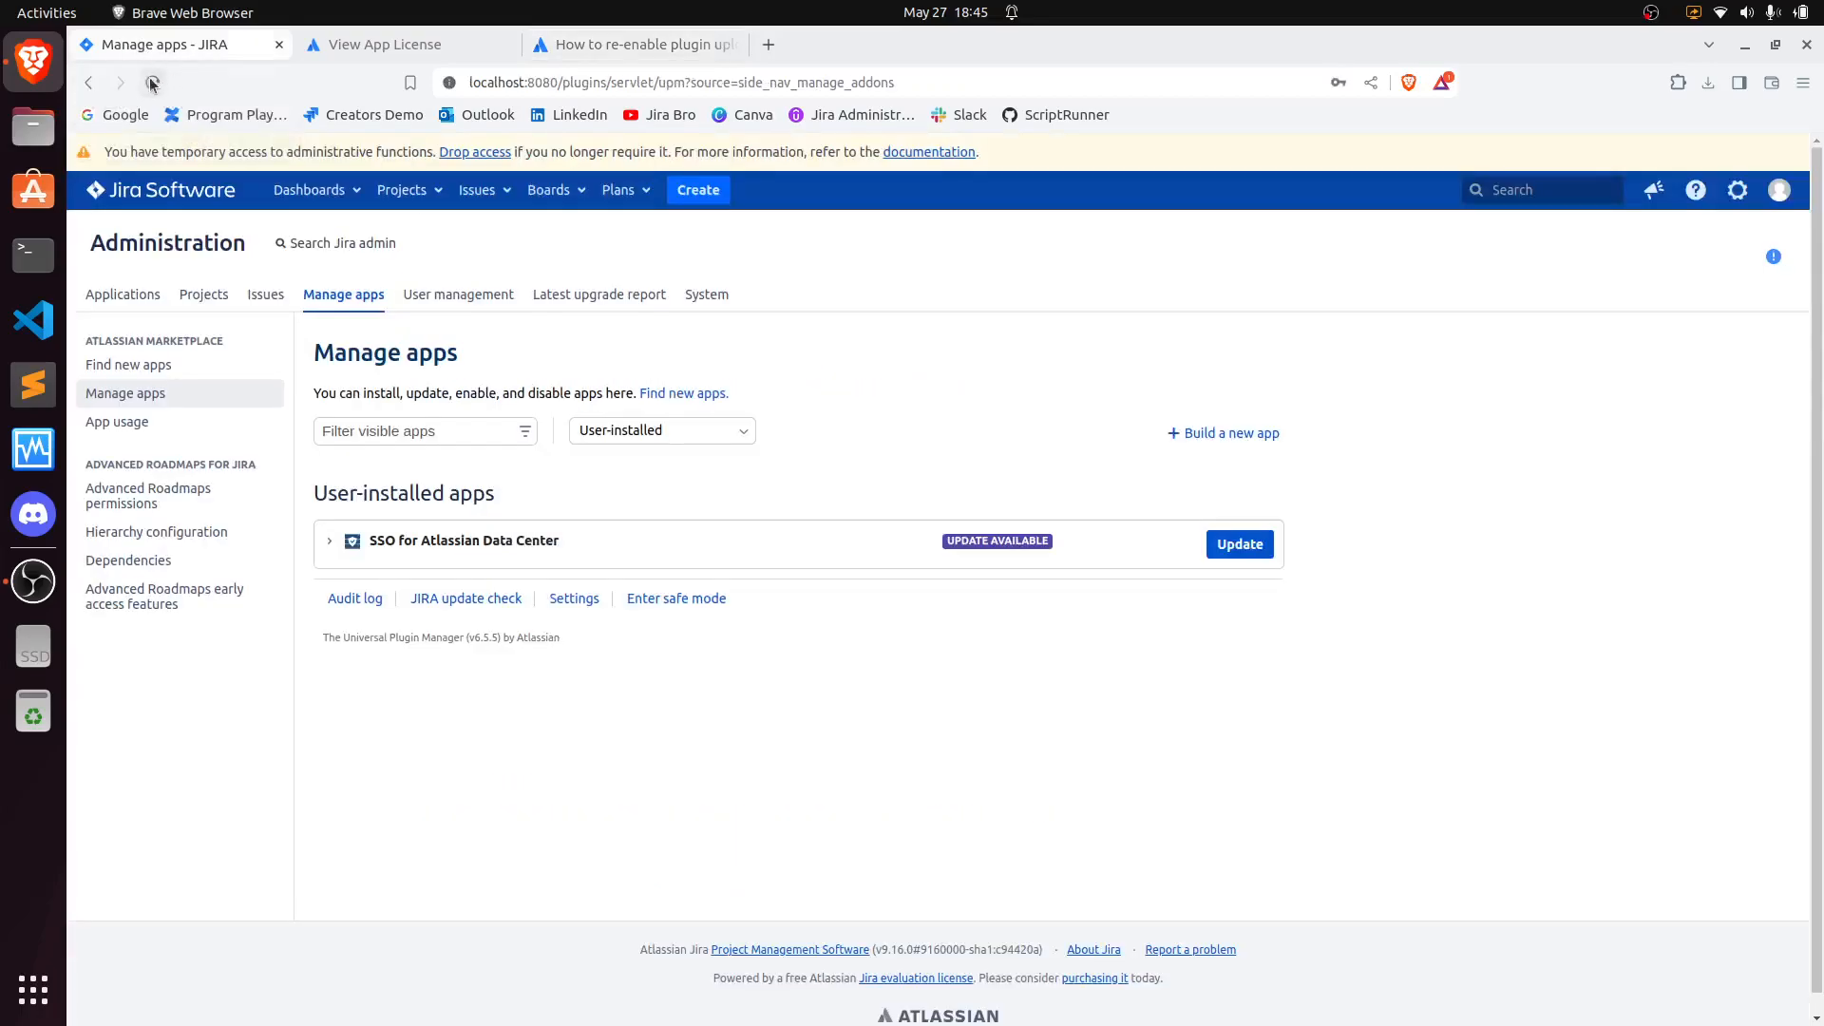
{"action": "left_click", "coordinate": [152, 83]}
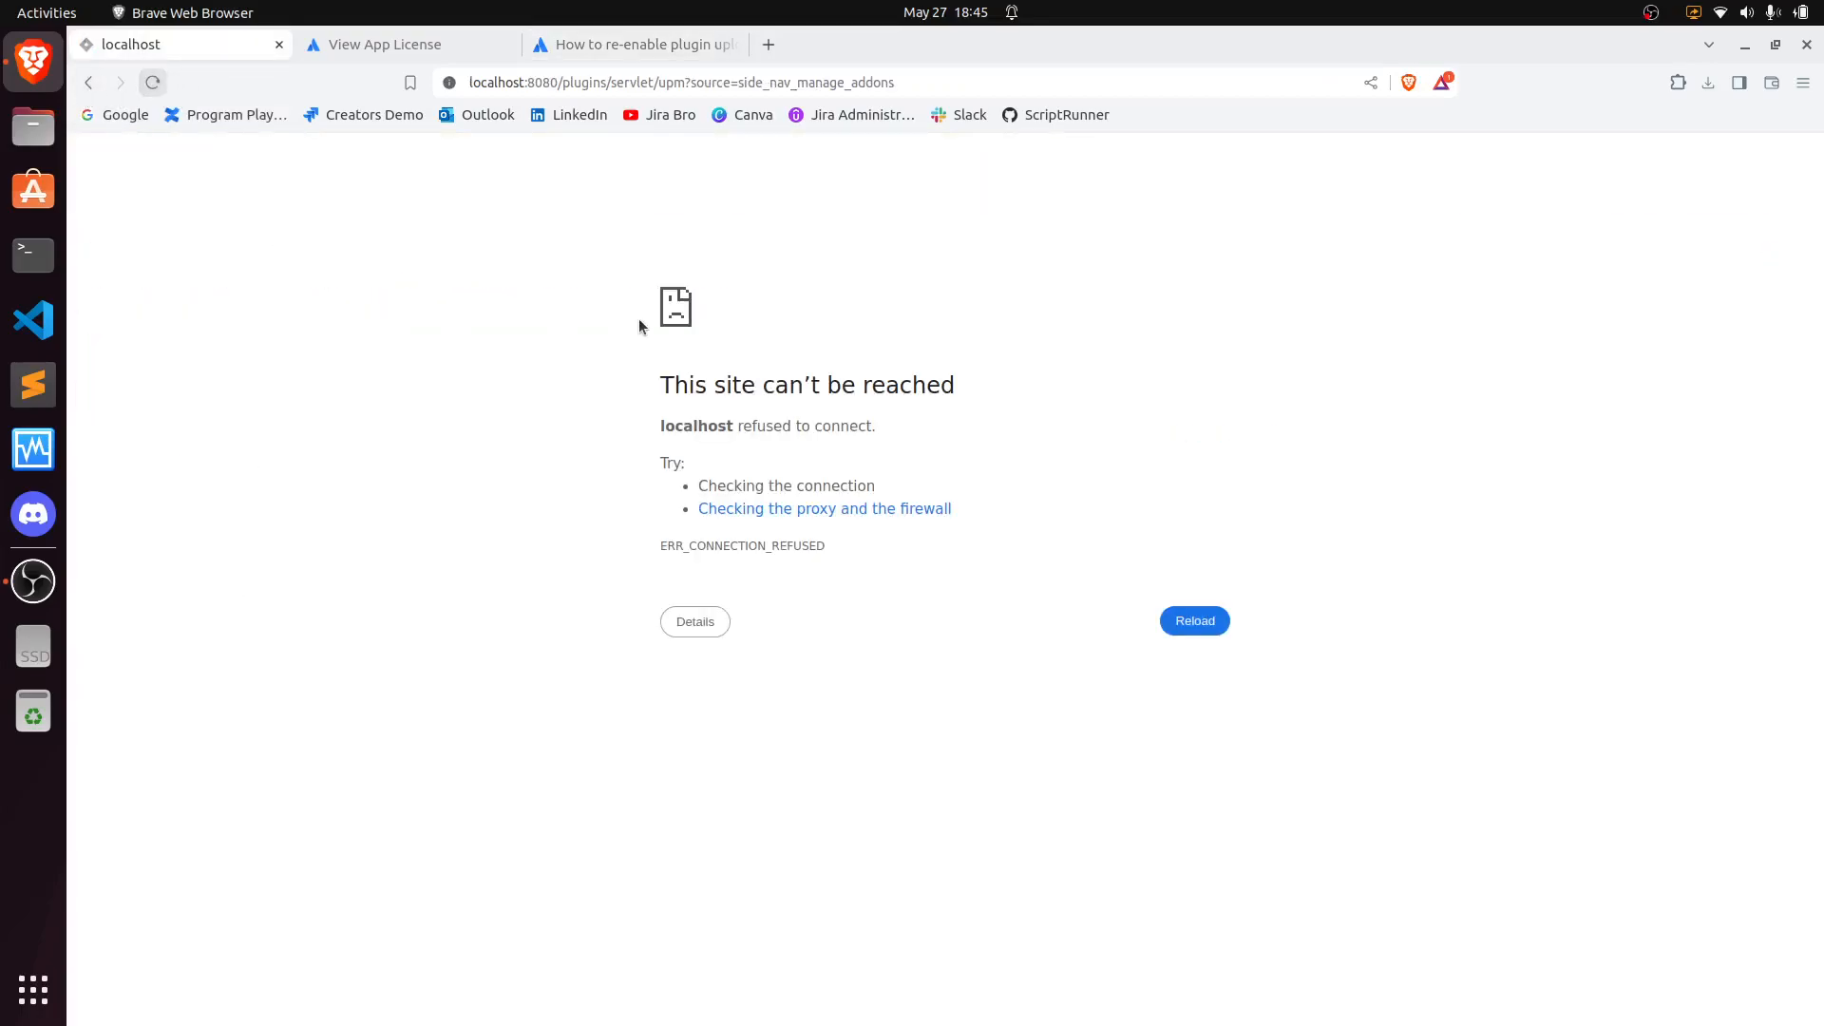
{"action": "left_click_drag", "start_coordinate": [660, 385], "coordinate": [978, 380]}
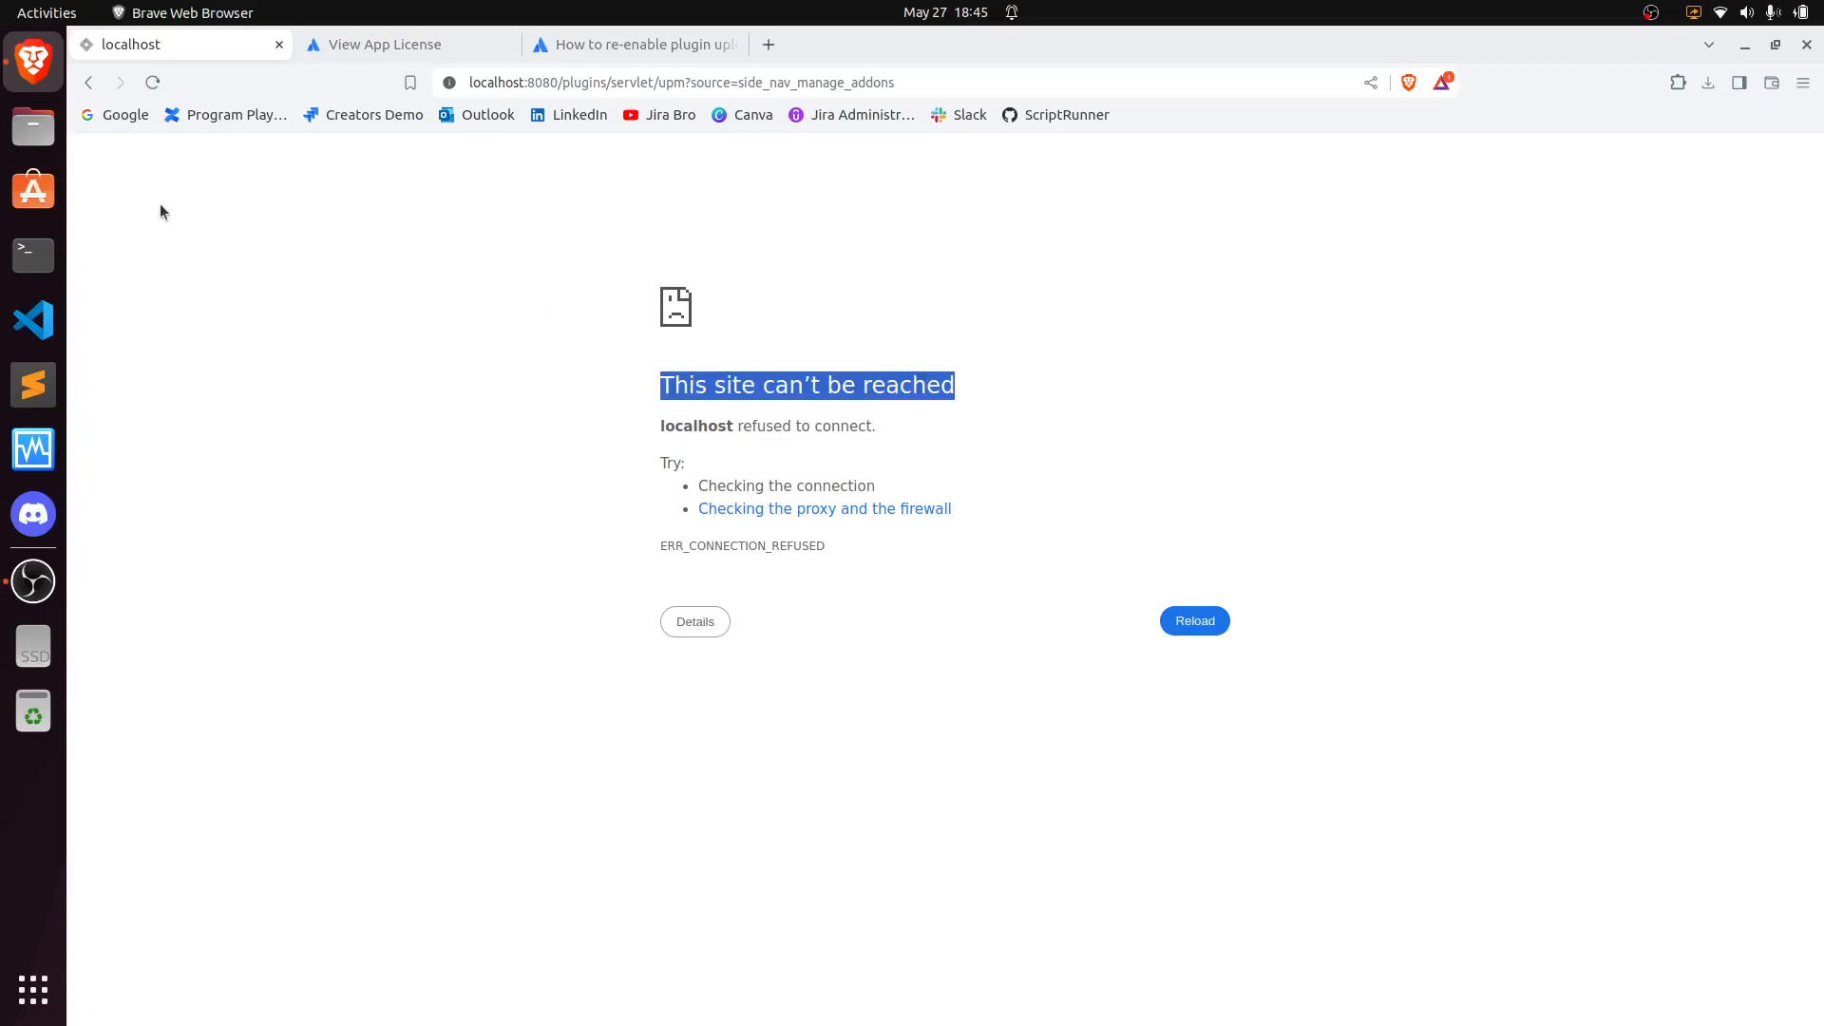
- Open a new terminal, change into atlassian/jira/bin and list its scripts
{"action": "left_click", "coordinate": [34, 253]}
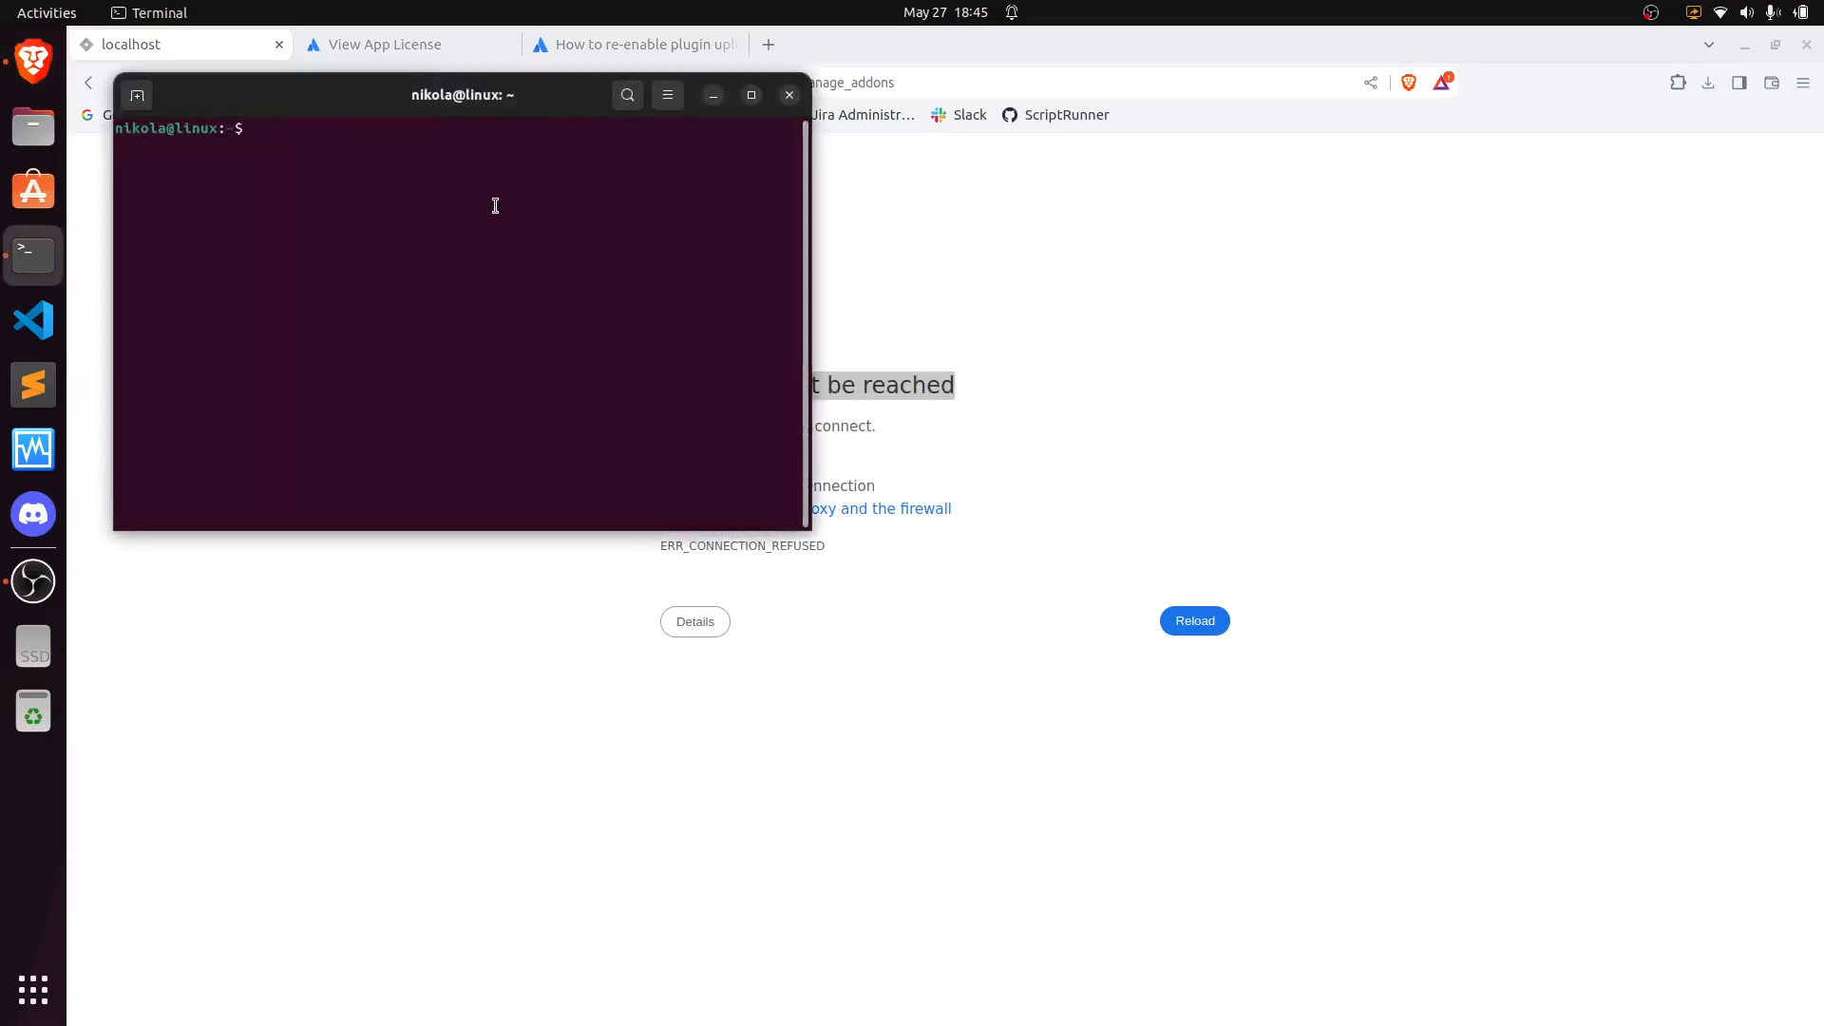
{"action": "type", "text": "ls"}
{"action": "key", "text": "Return"}
{"action": "type", "text": "cd a"}
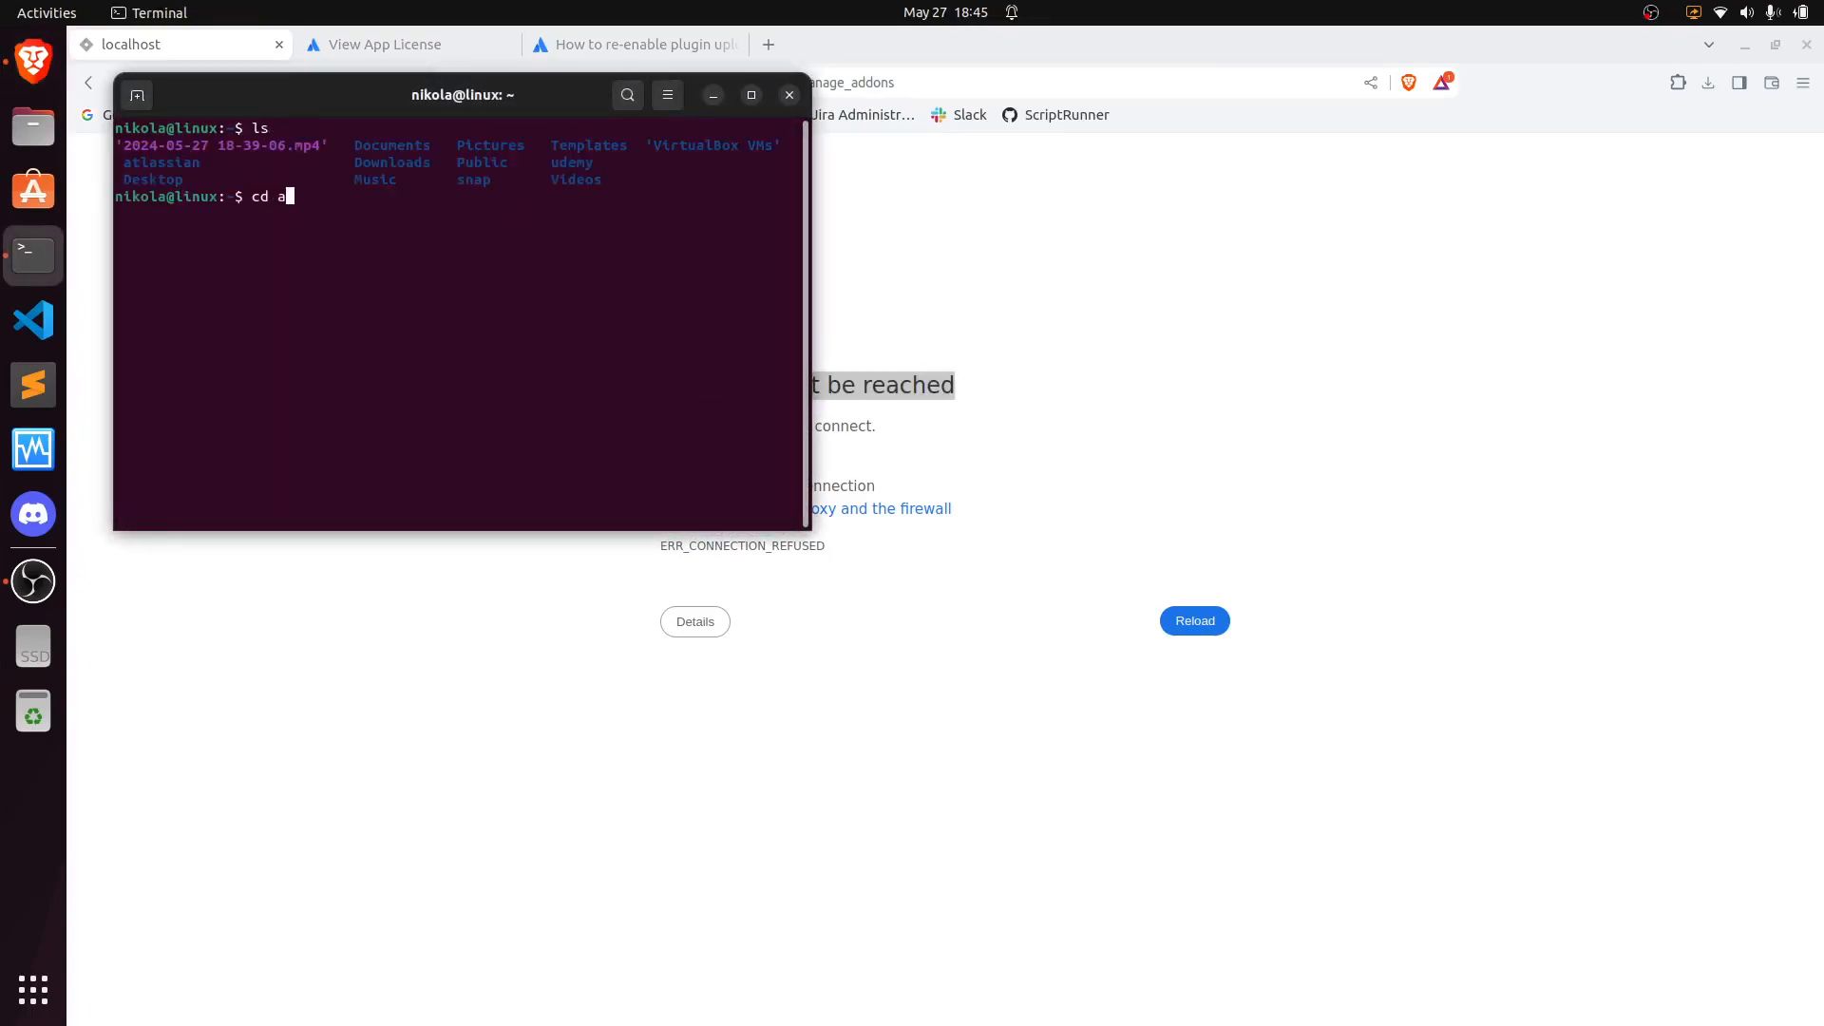
{"action": "type", "text": "tlassian"}
{"action": "key", "text": "Return"}
{"action": "type", "text": "cd"}
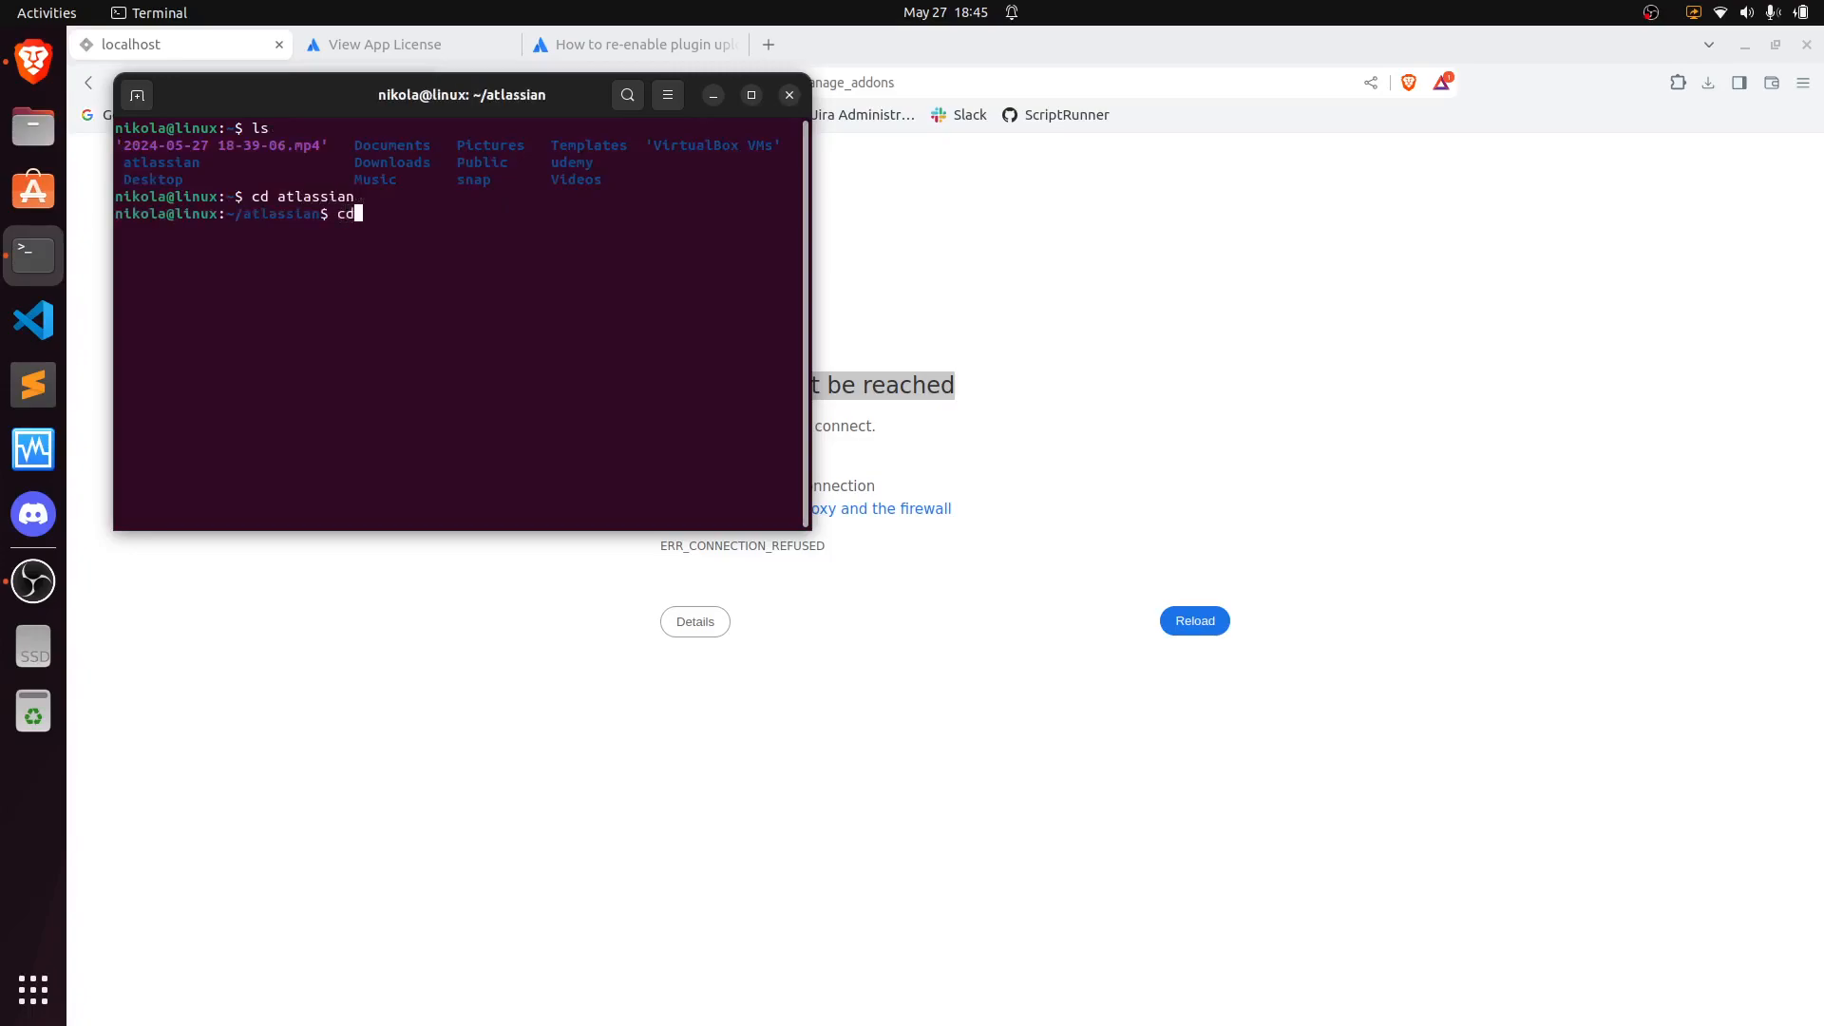
{"action": "type", "text": " jira"}
{"action": "key", "text": "Return"}
{"action": "type", "text": "cd bin"}
{"action": "key", "text": "Return"}
{"action": "type", "text": "ls"}
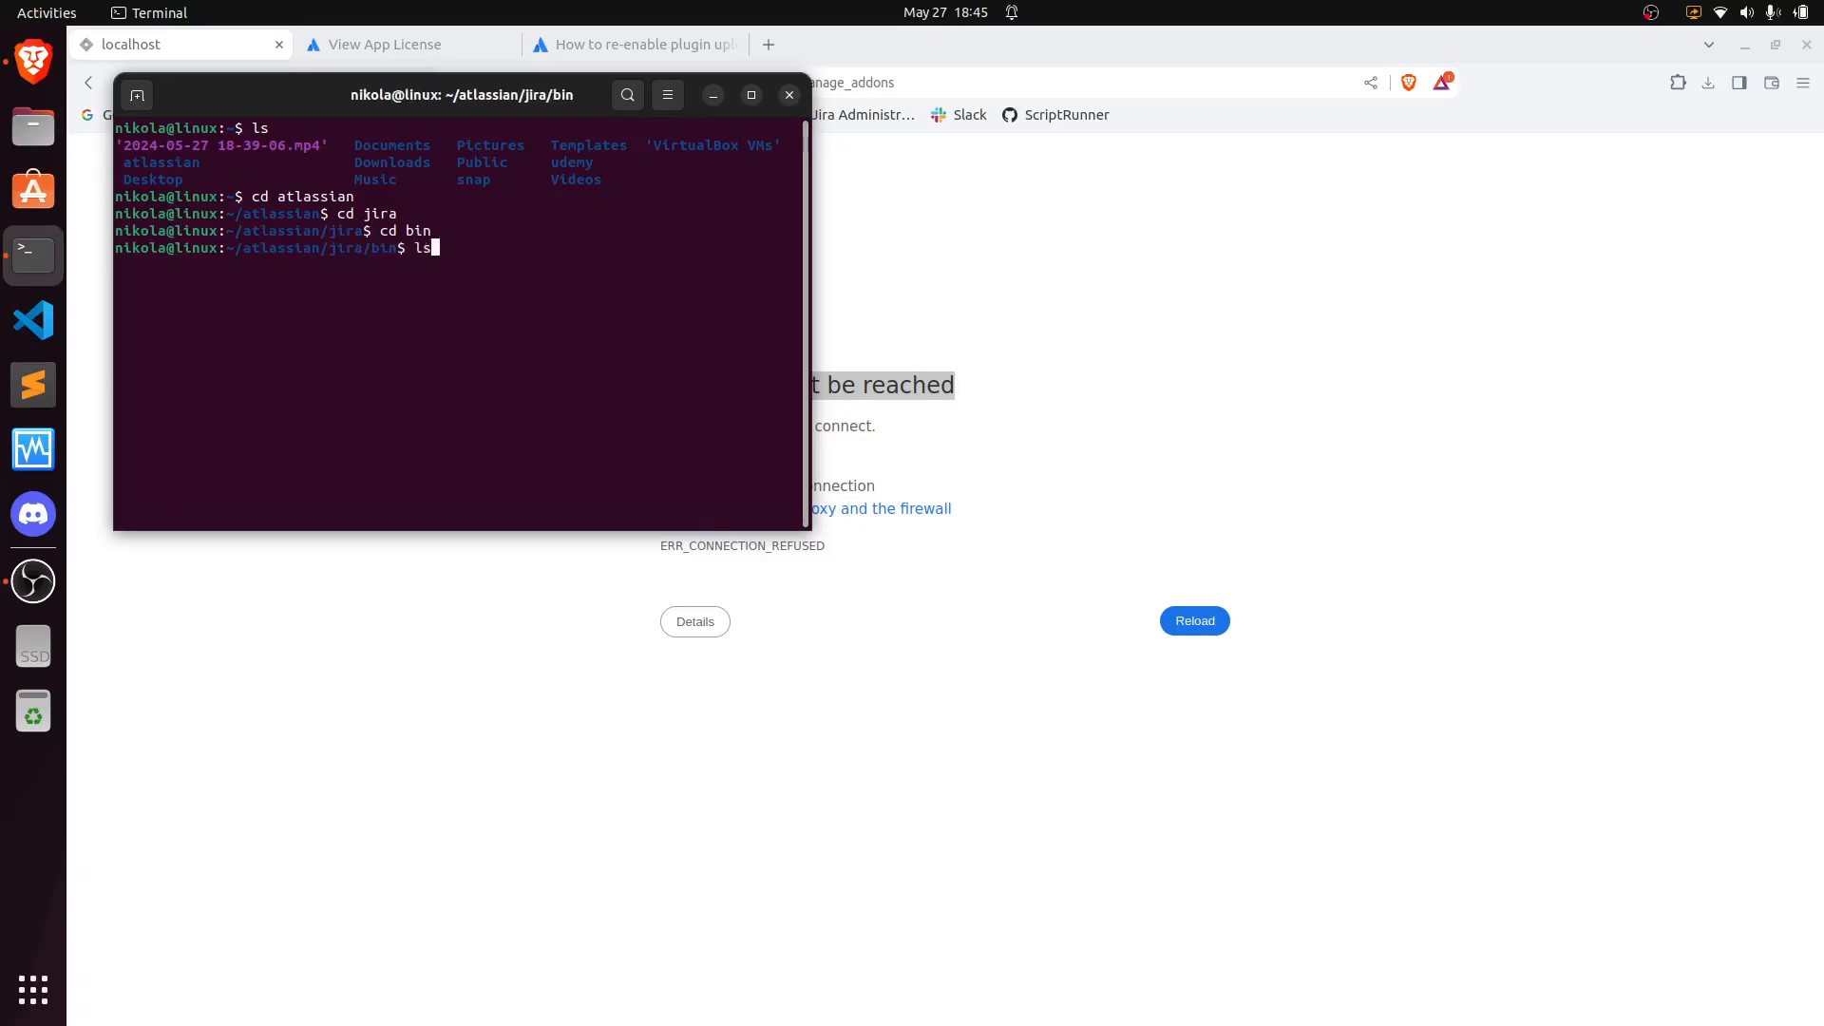
{"action": "key", "text": "Return"}
- Start Jira by running ./start-jira.sh from the bin directory
{"action": "type", "text": ","}
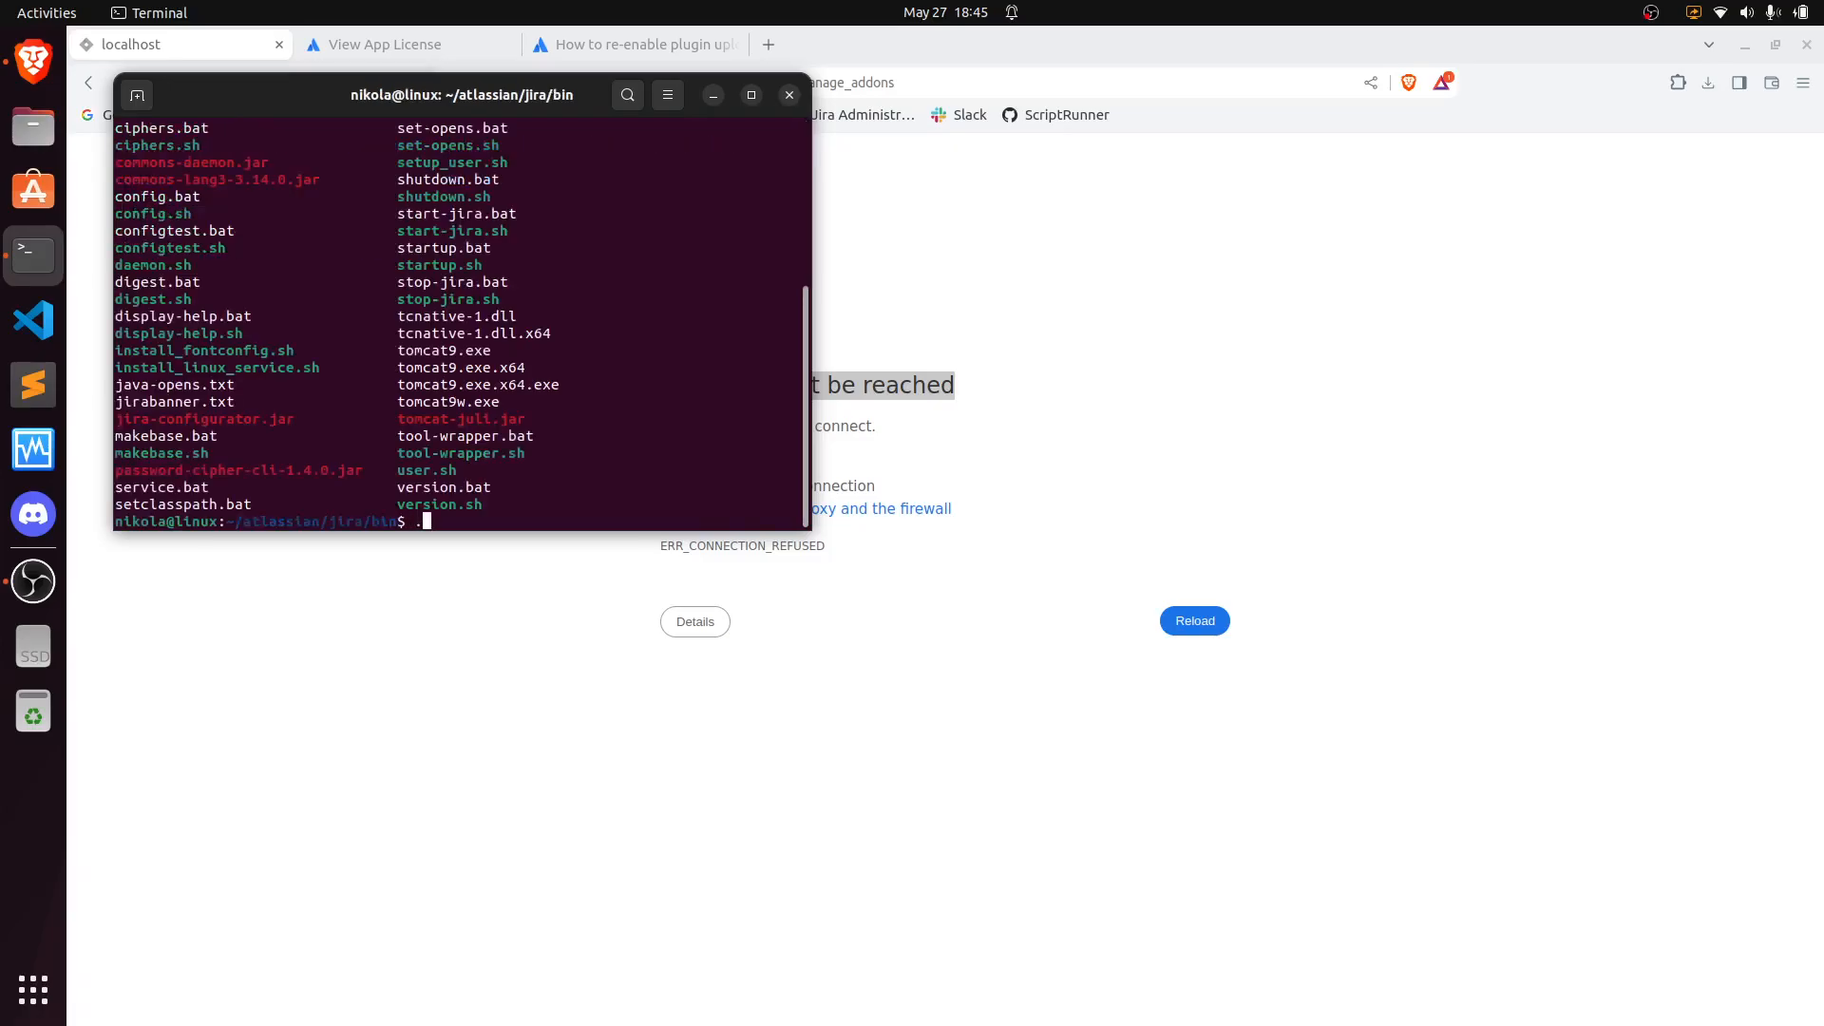
{"action": "type", "text": "/start-jira.sh"}
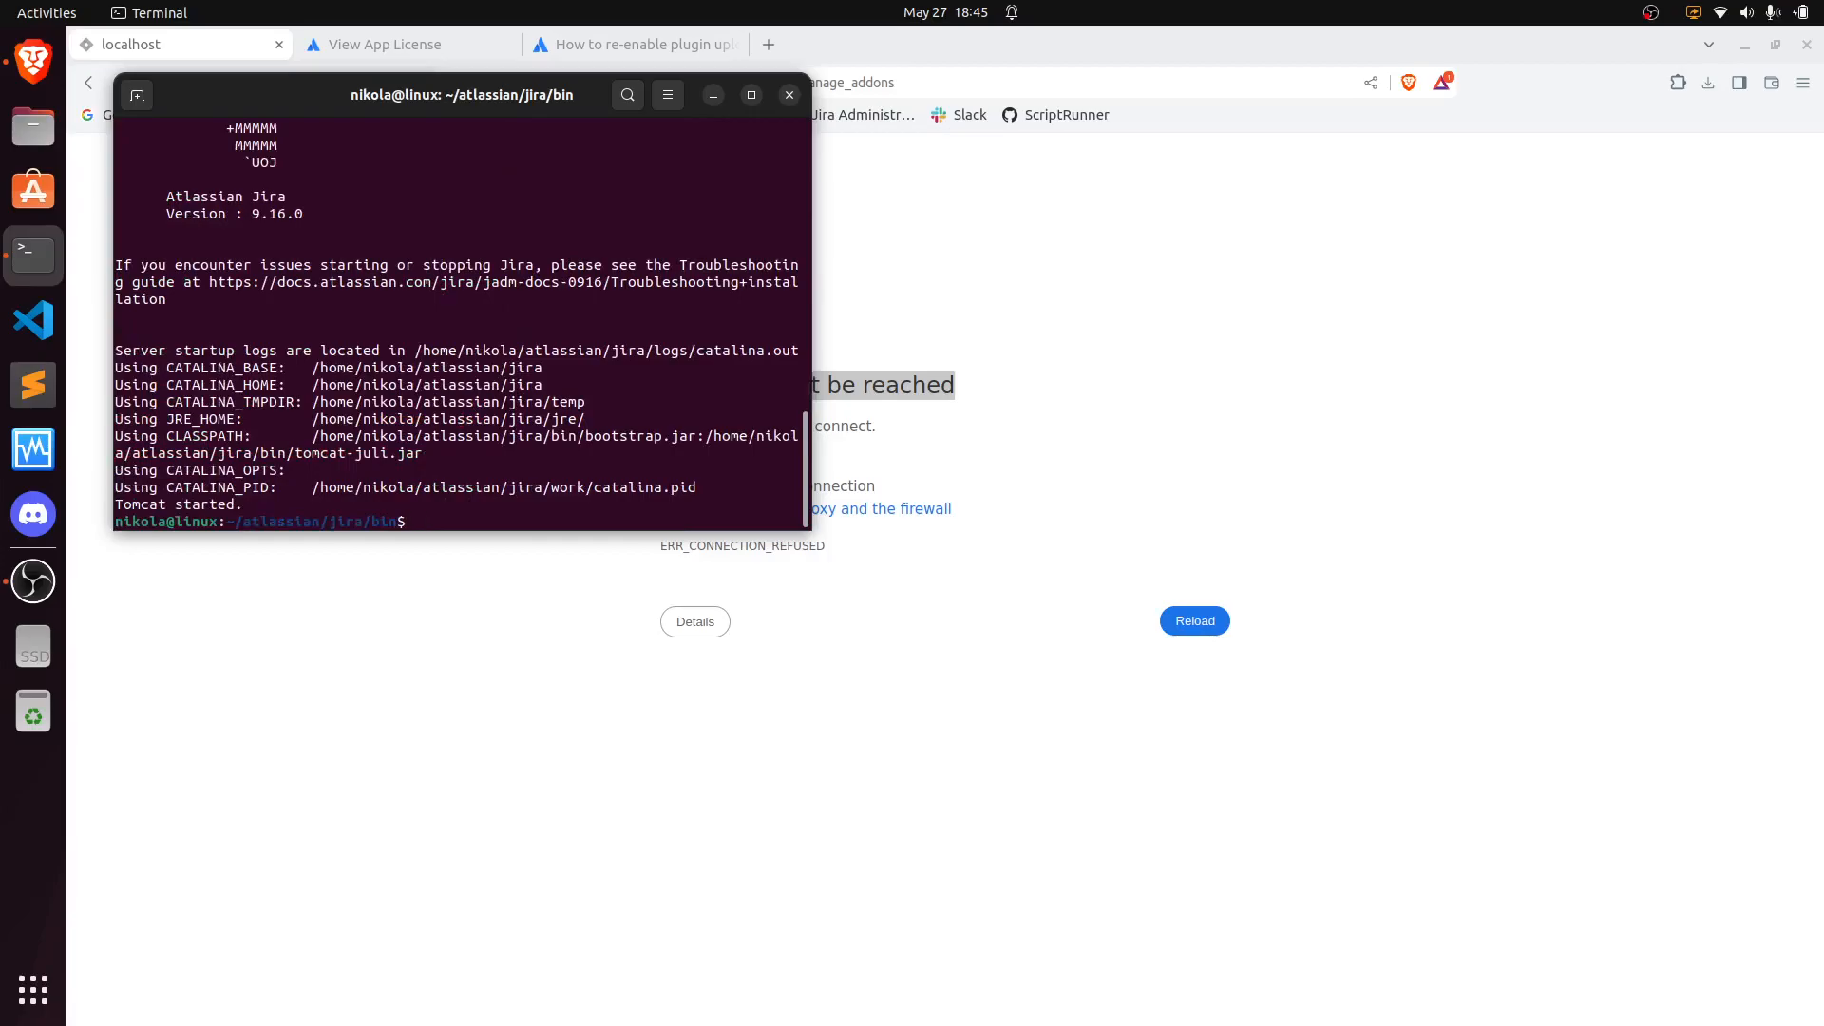
- Reload the Jira page, then open localhost:8080 in the browser while Jira starts up
{"action": "left_click", "coordinate": [460, 640]}
{"action": "left_click", "coordinate": [1194, 621]}
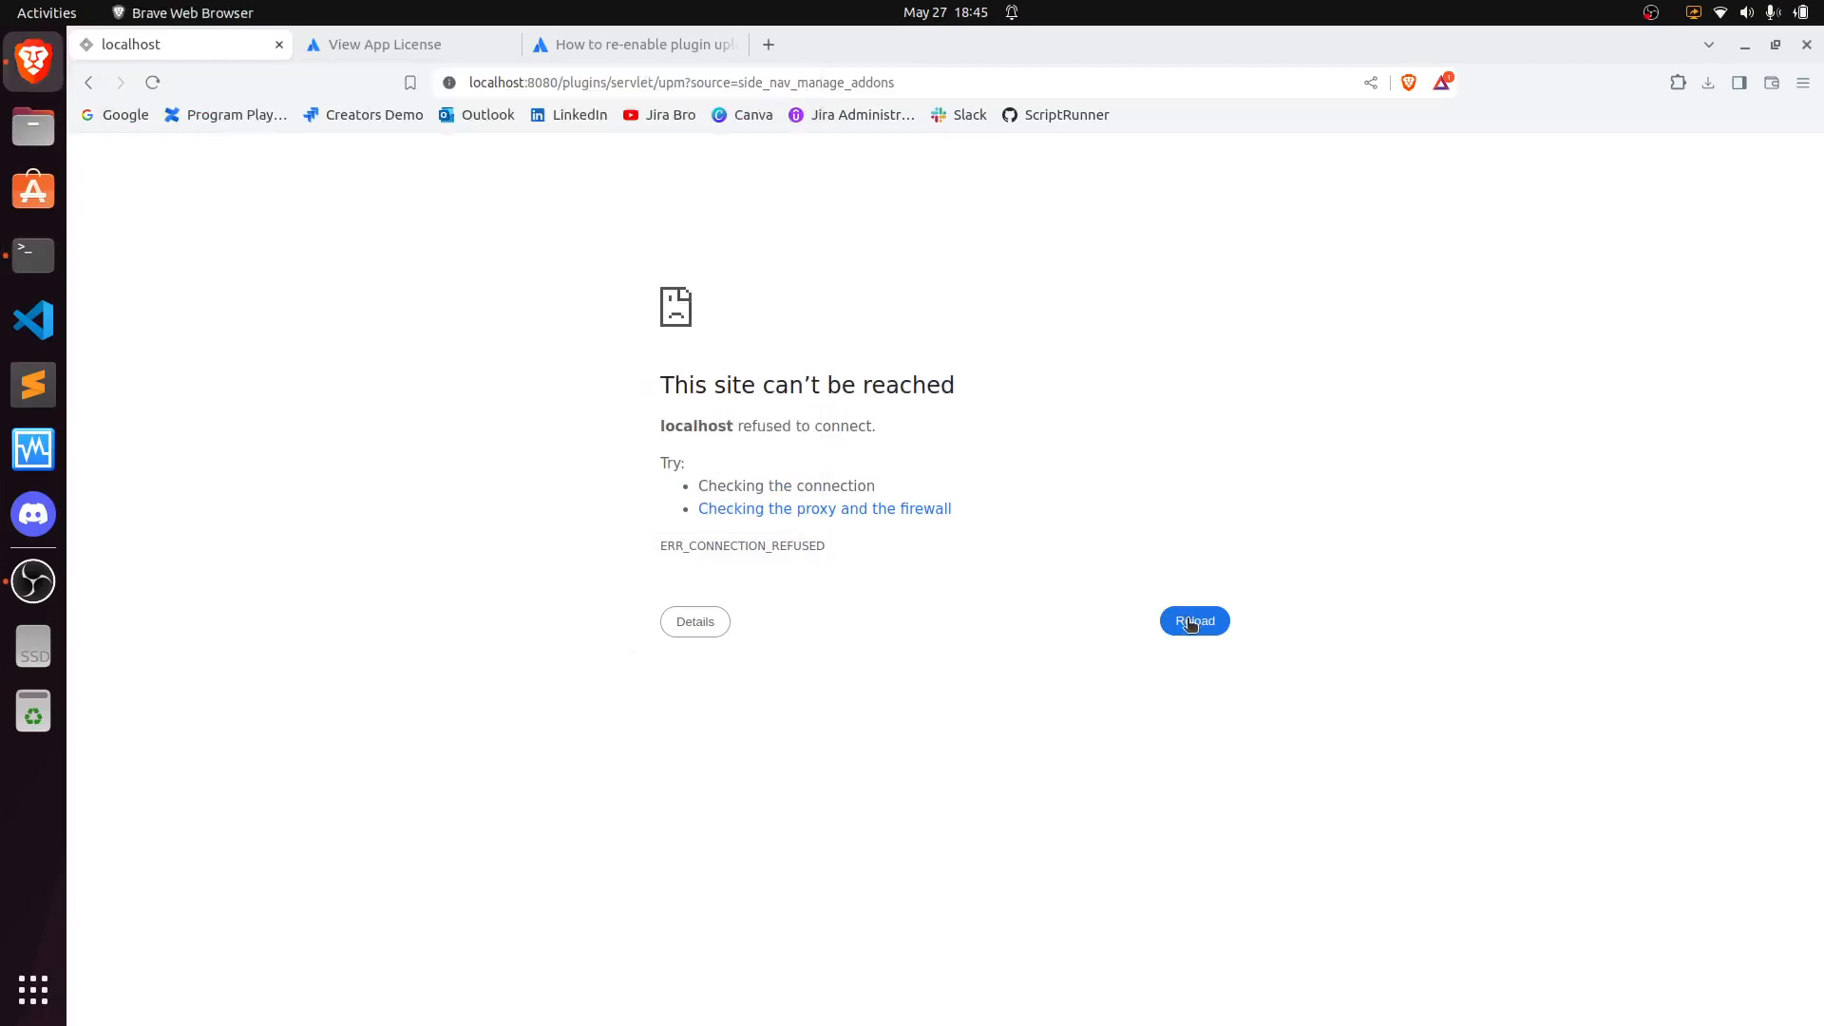
{"action": "left_click", "coordinate": [1186, 624]}
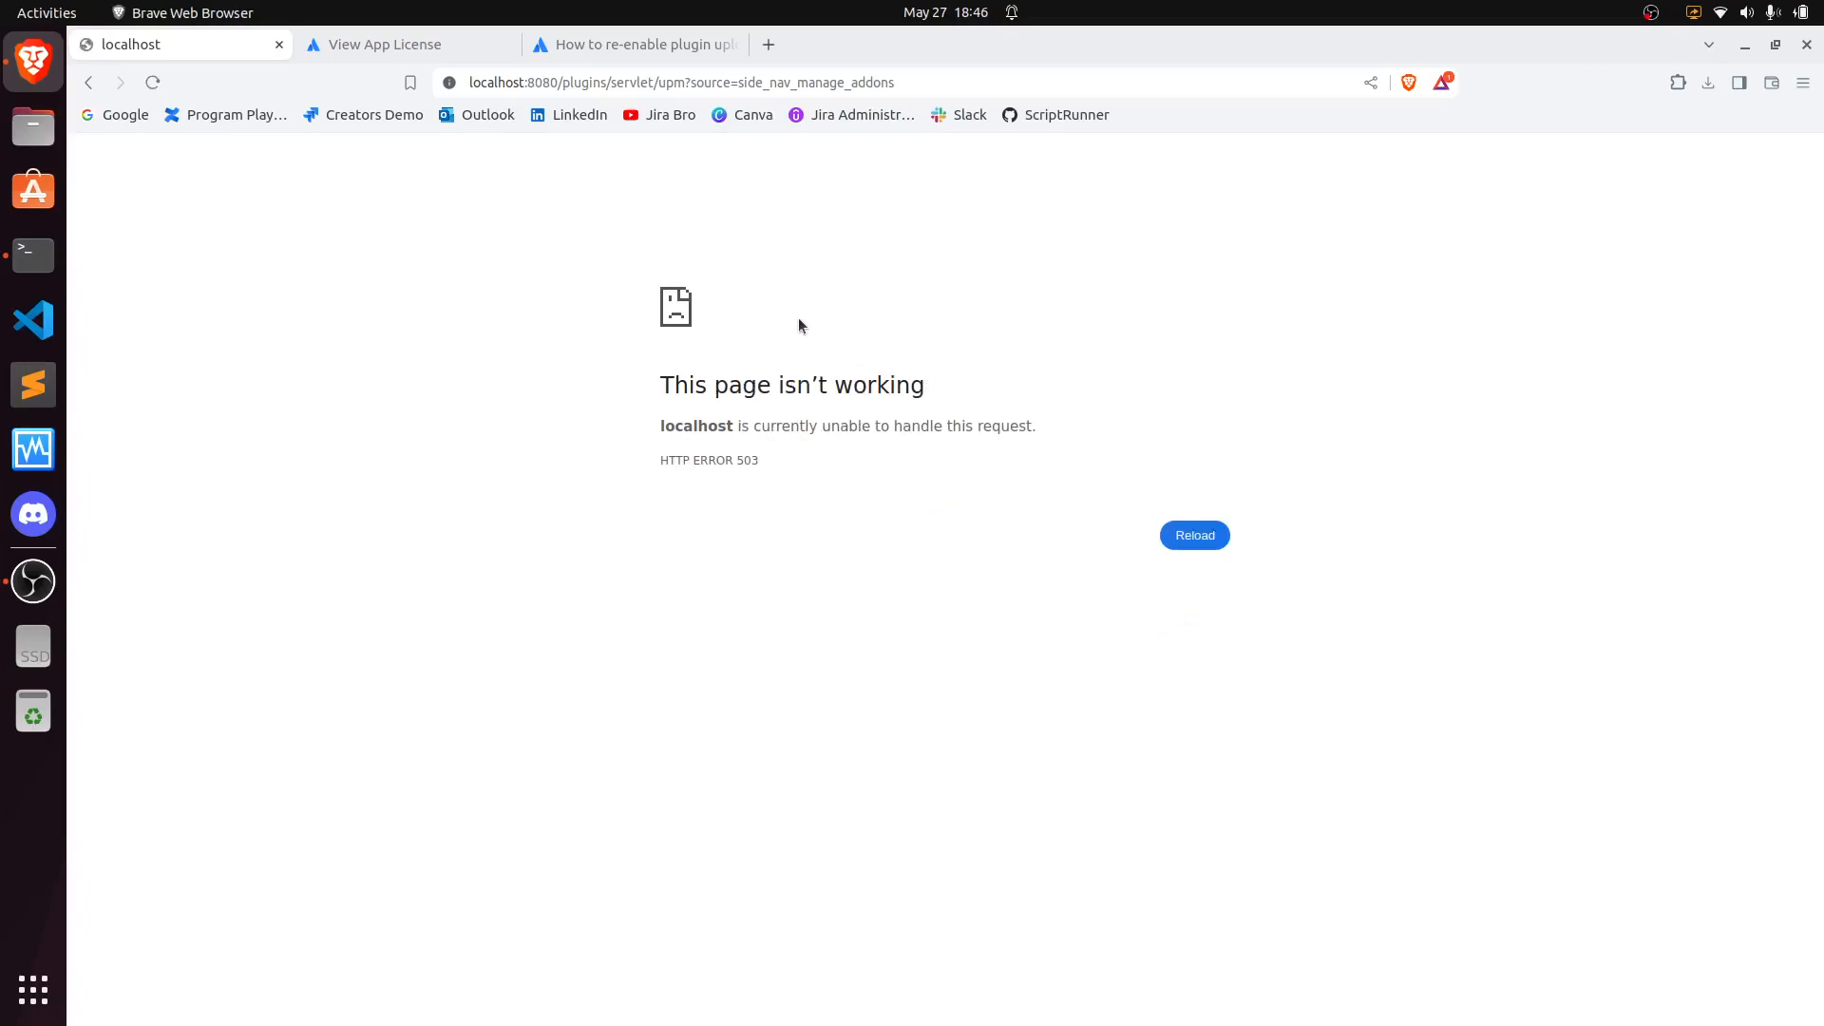
{"action": "left_click", "coordinate": [1179, 535]}
{"action": "left_click", "coordinate": [654, 86]}
{"action": "type", "text": "localhost:8080"}
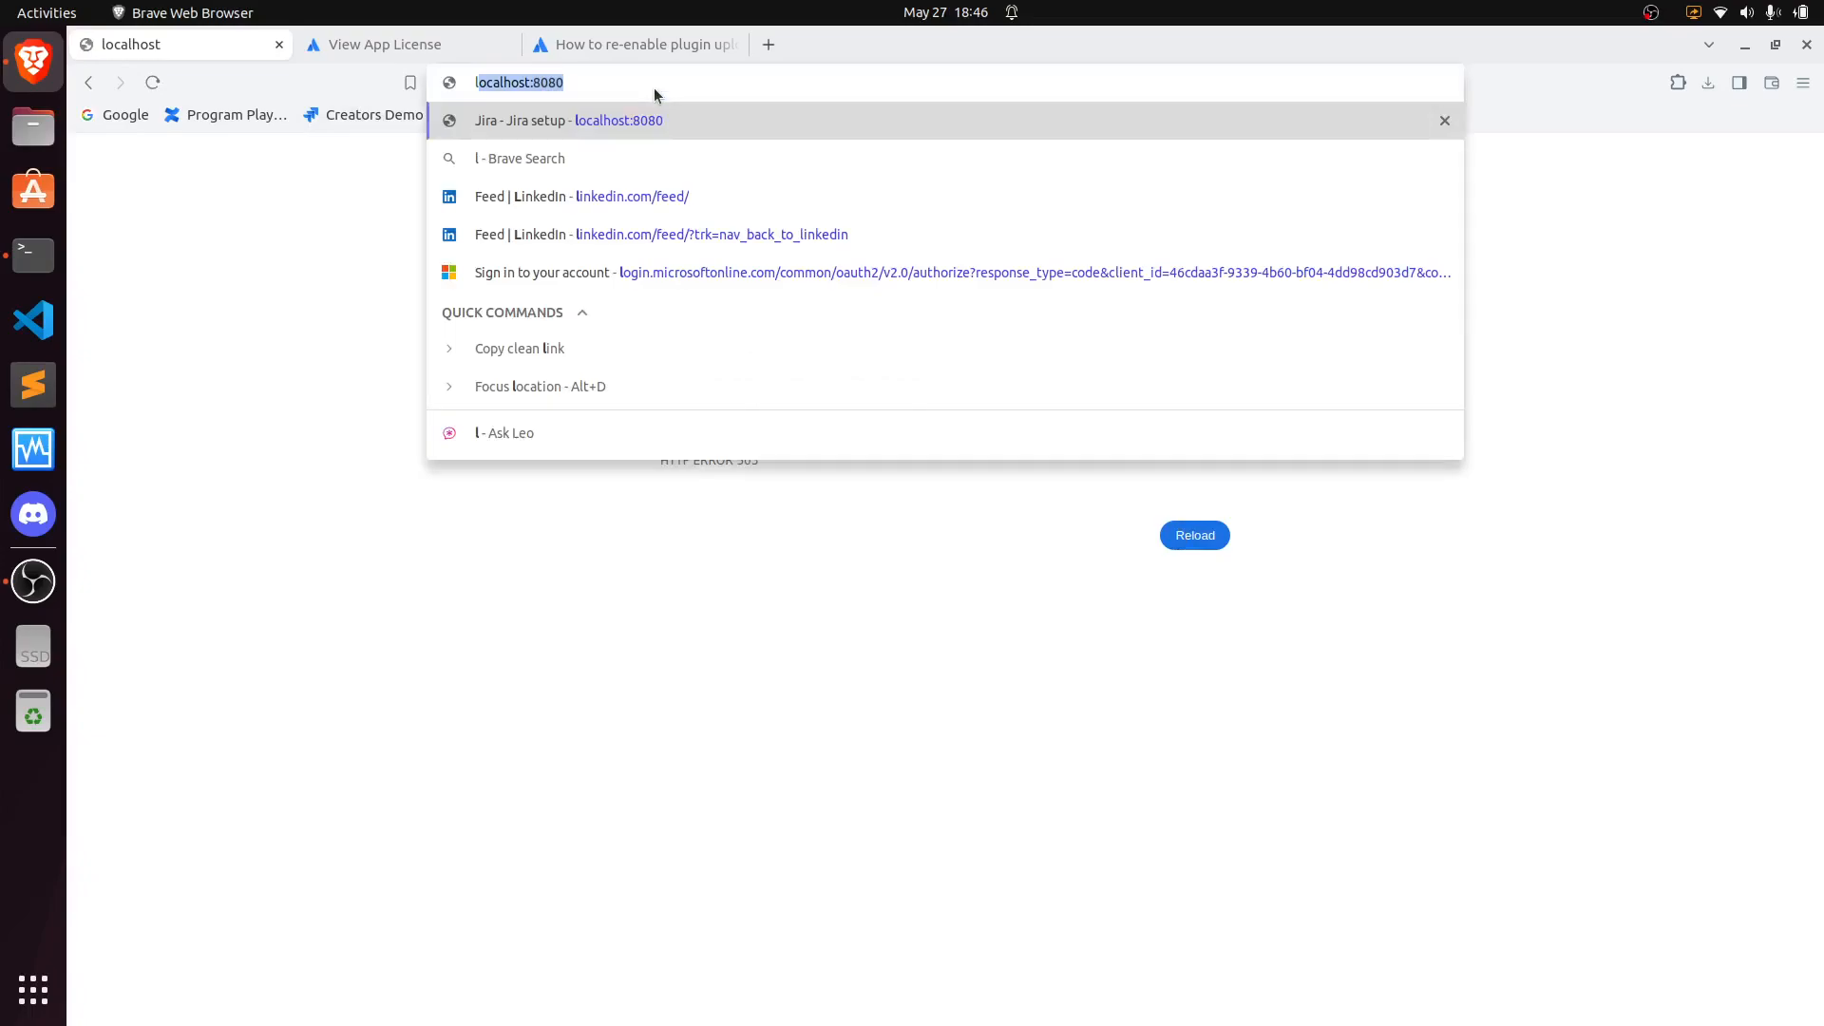
{"action": "key", "text": "Return"}
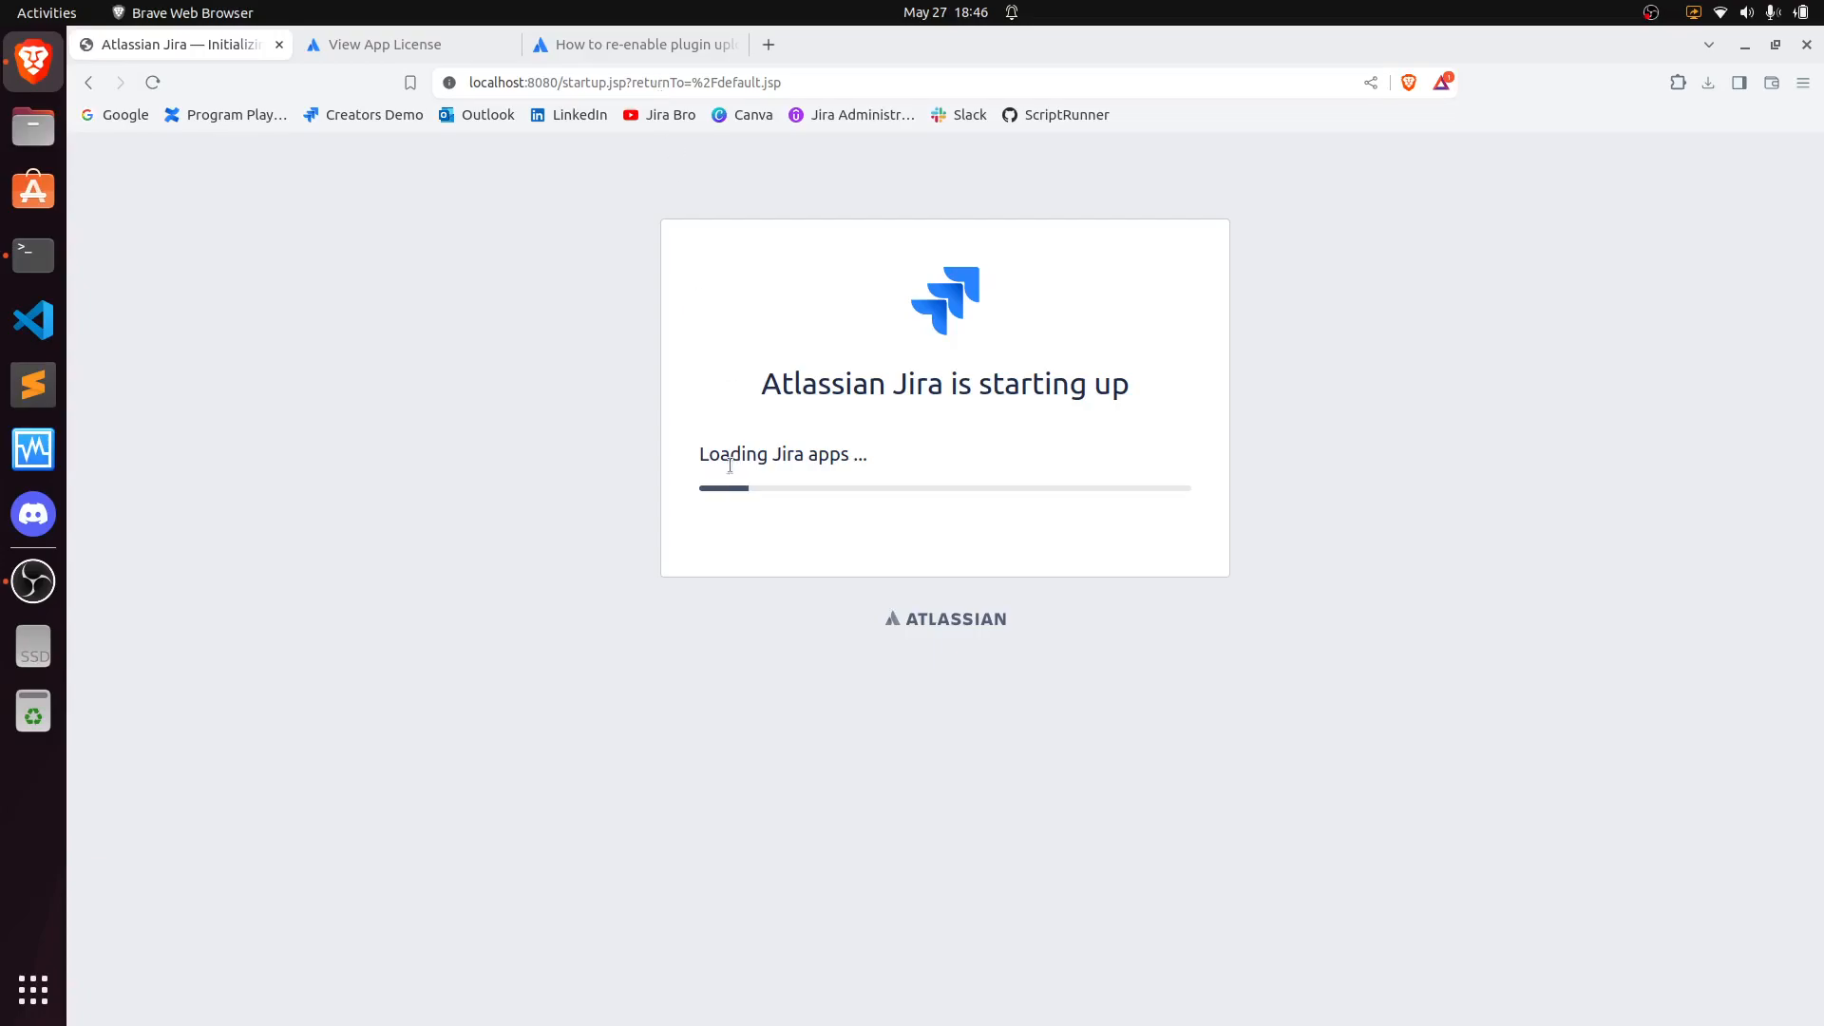
{"action": "left_click_drag", "start_coordinate": [694, 454], "coordinate": [901, 456]}
{"action": "left_click", "coordinate": [903, 454]}
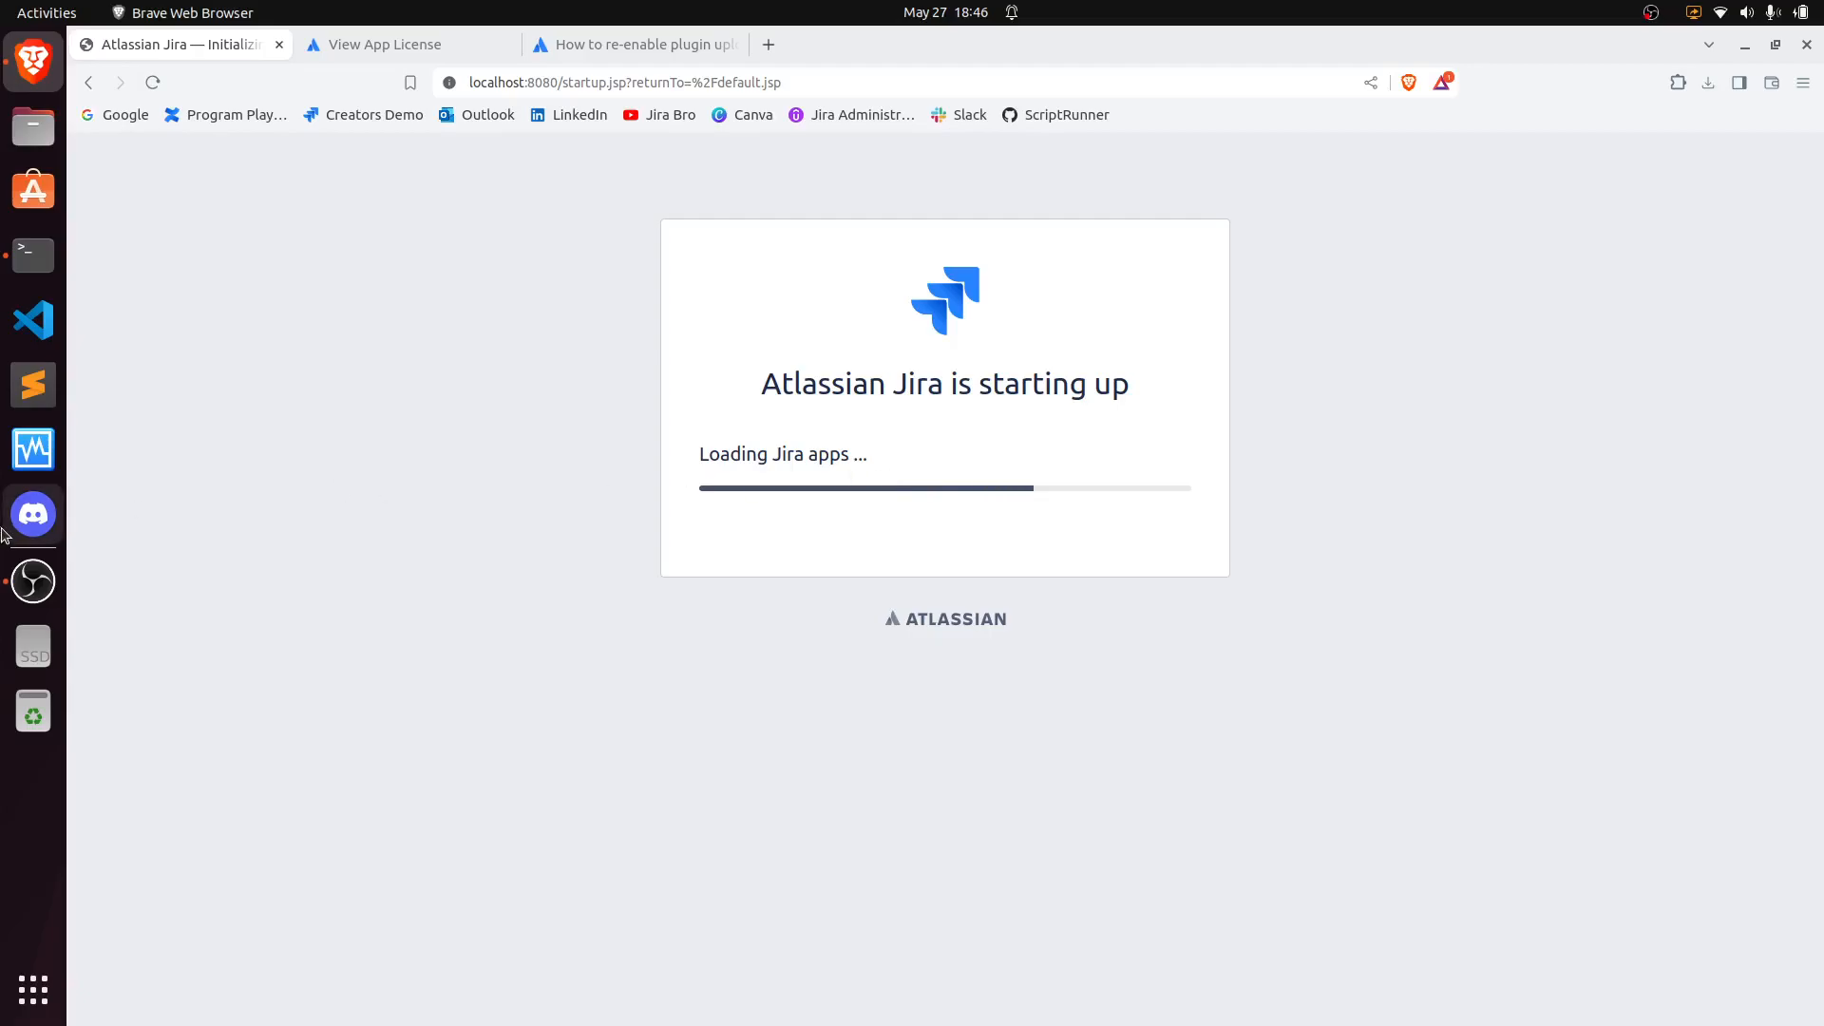
{"action": "left_click", "coordinate": [33, 581]}
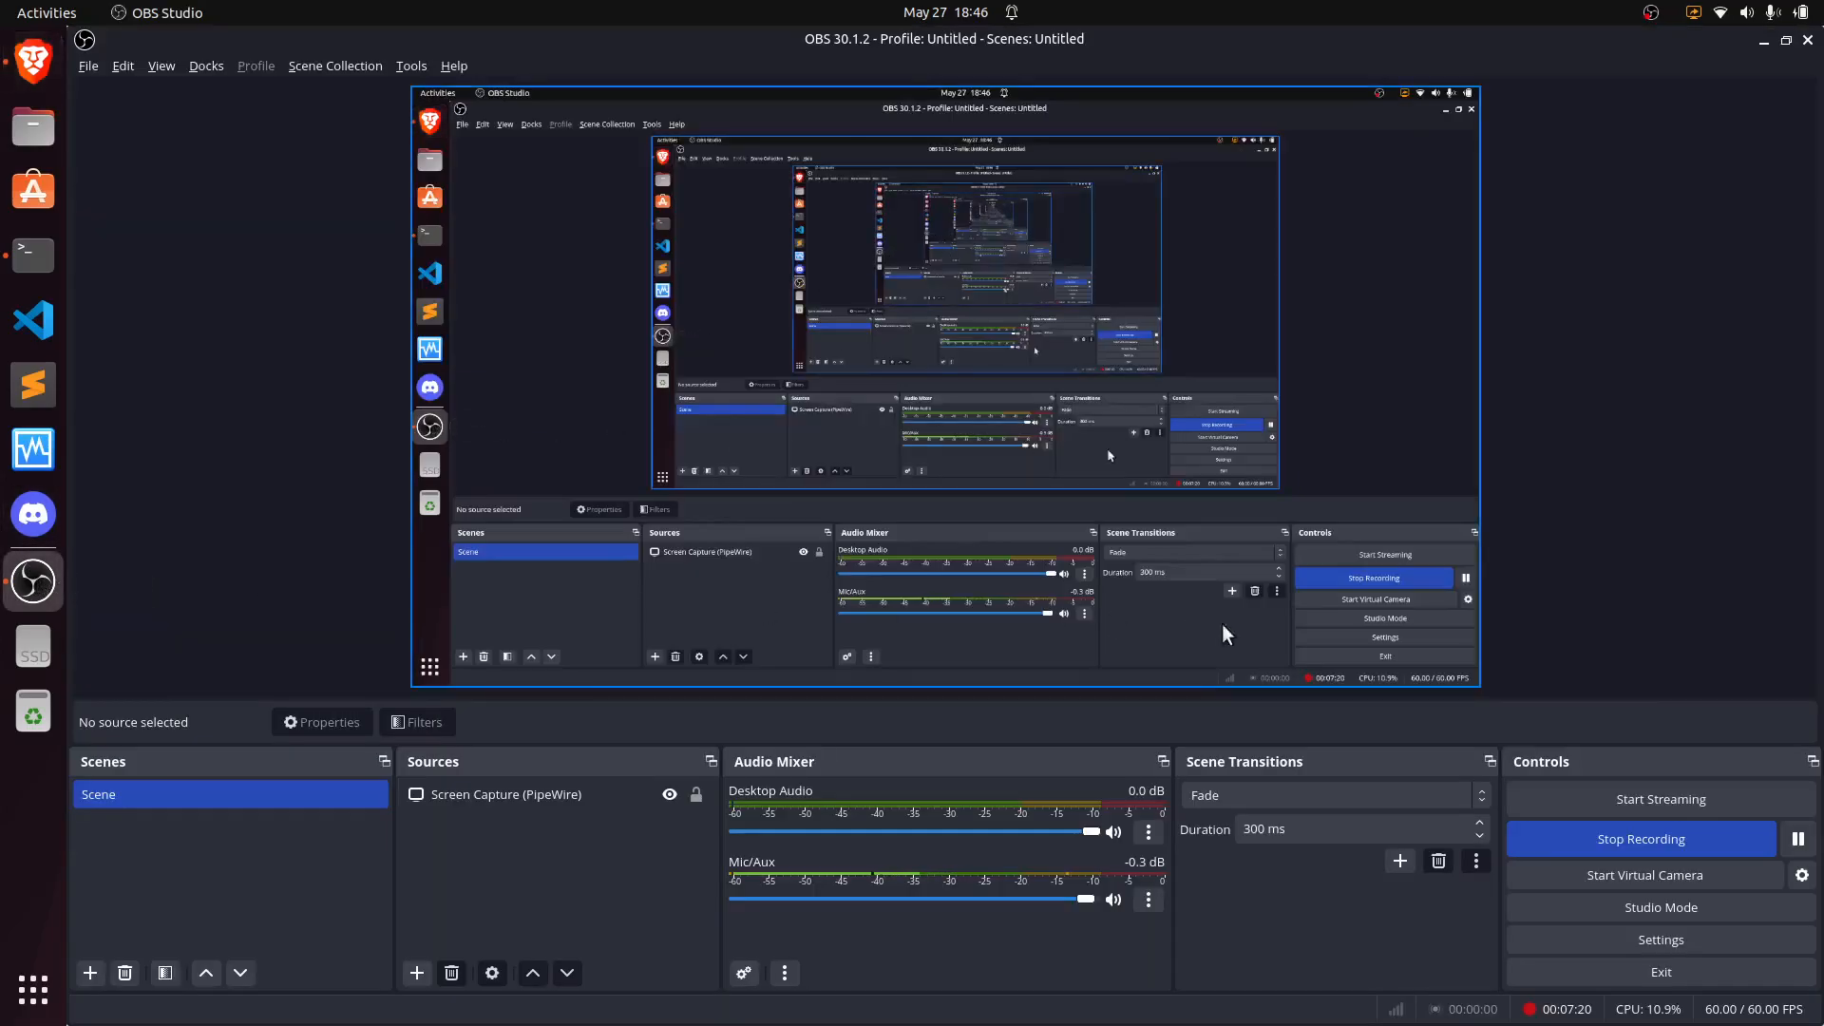
{"action": "left_click", "coordinate": [29, 83]}
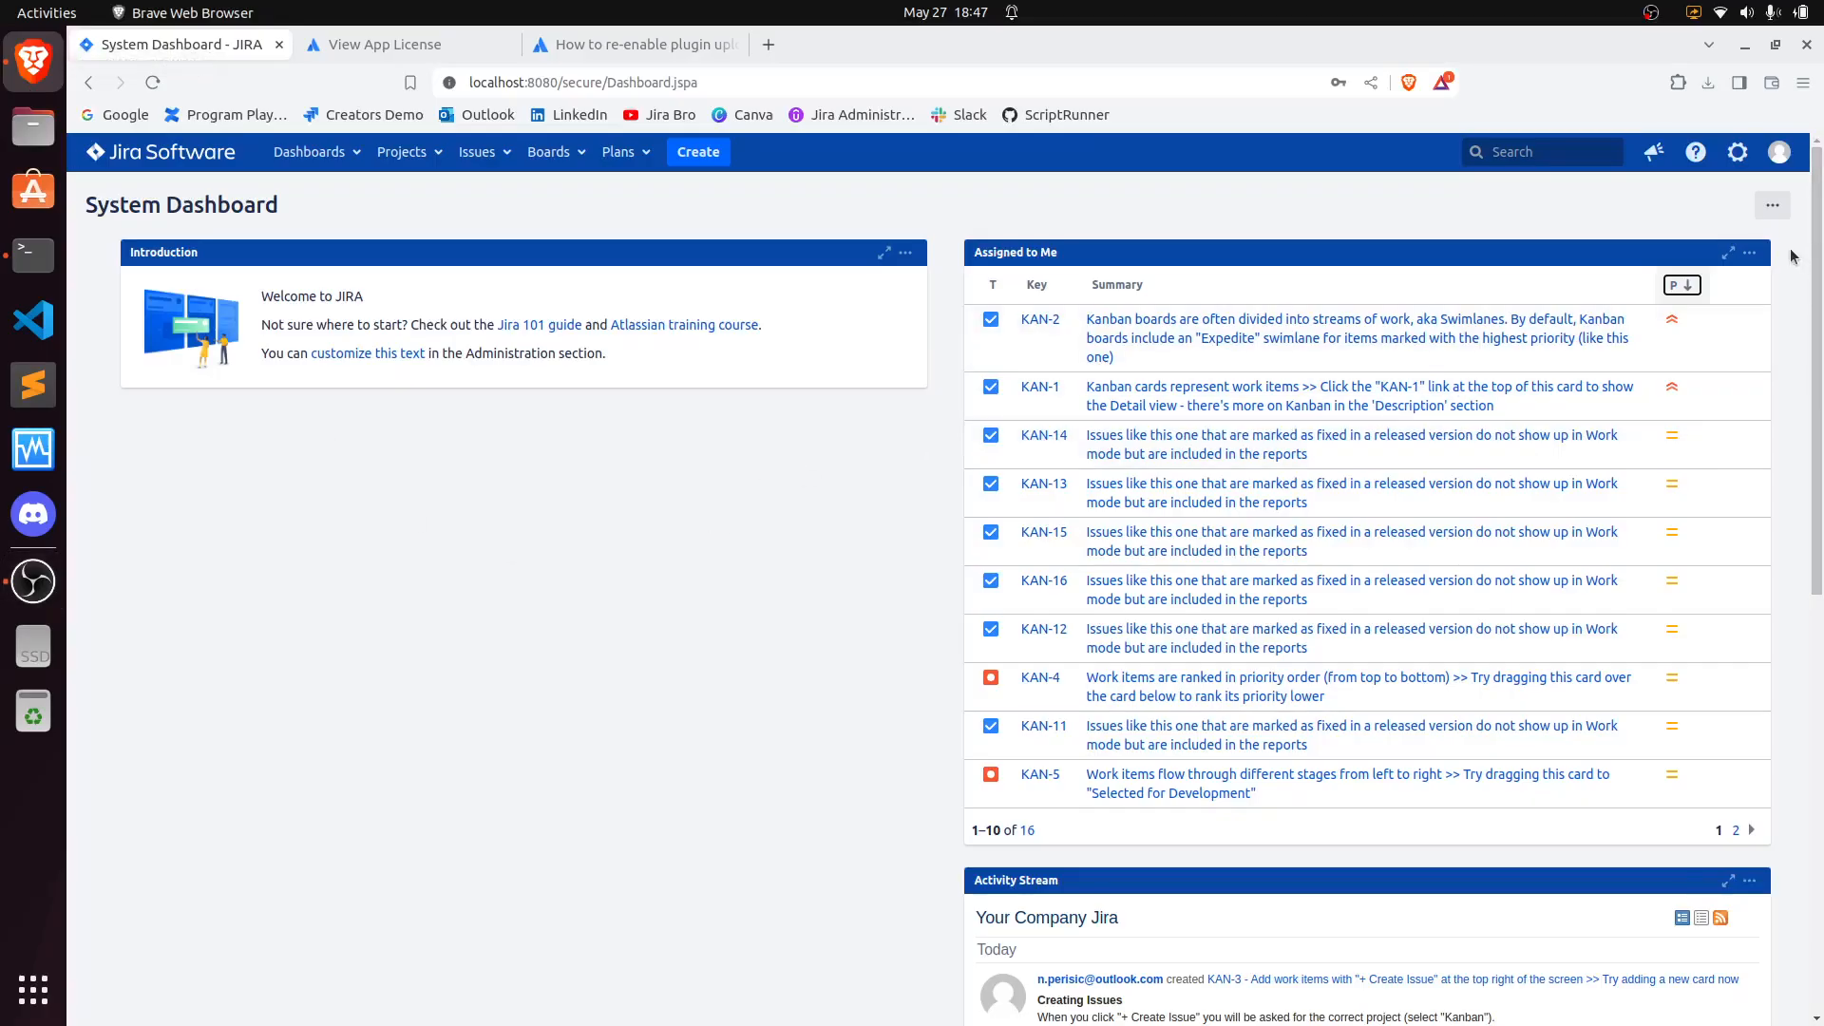
- Open Jira administration and confirm administrator access by entering the account password
{"action": "left_click", "coordinate": [1738, 152]}
{"action": "left_click", "coordinate": [1615, 219]}
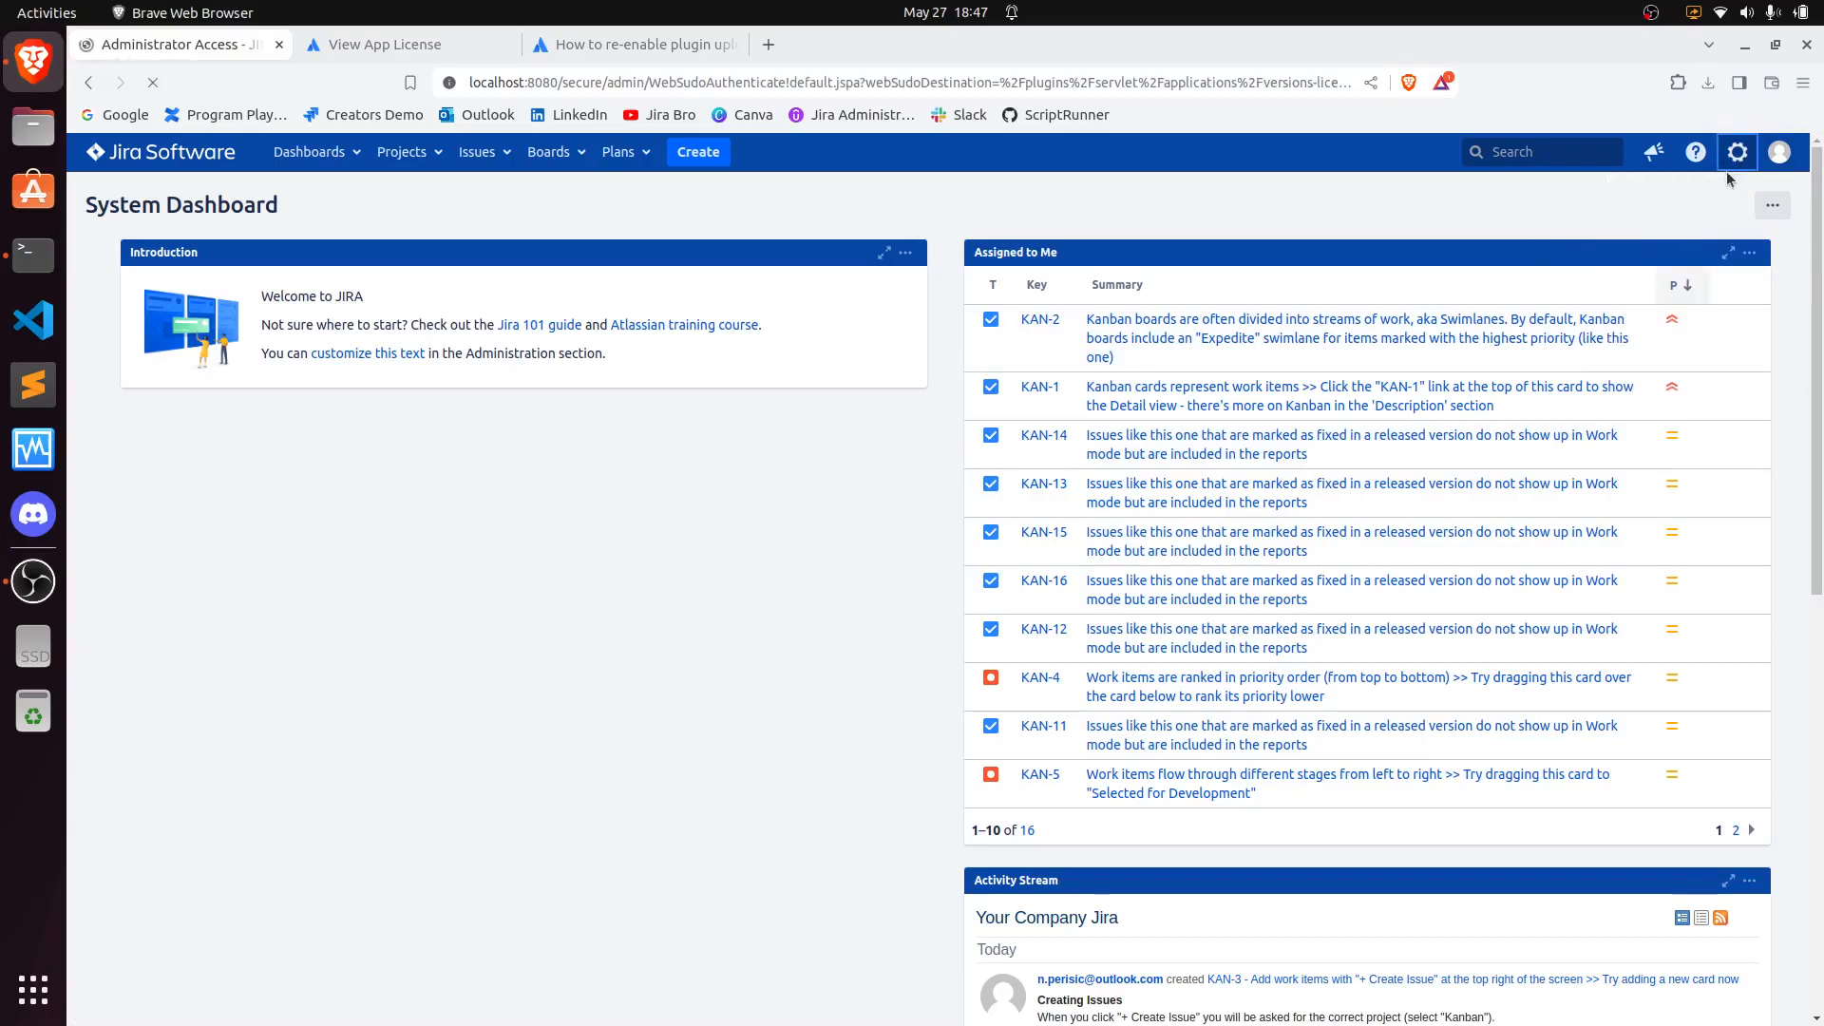
{"action": "type", "text": "•••"}
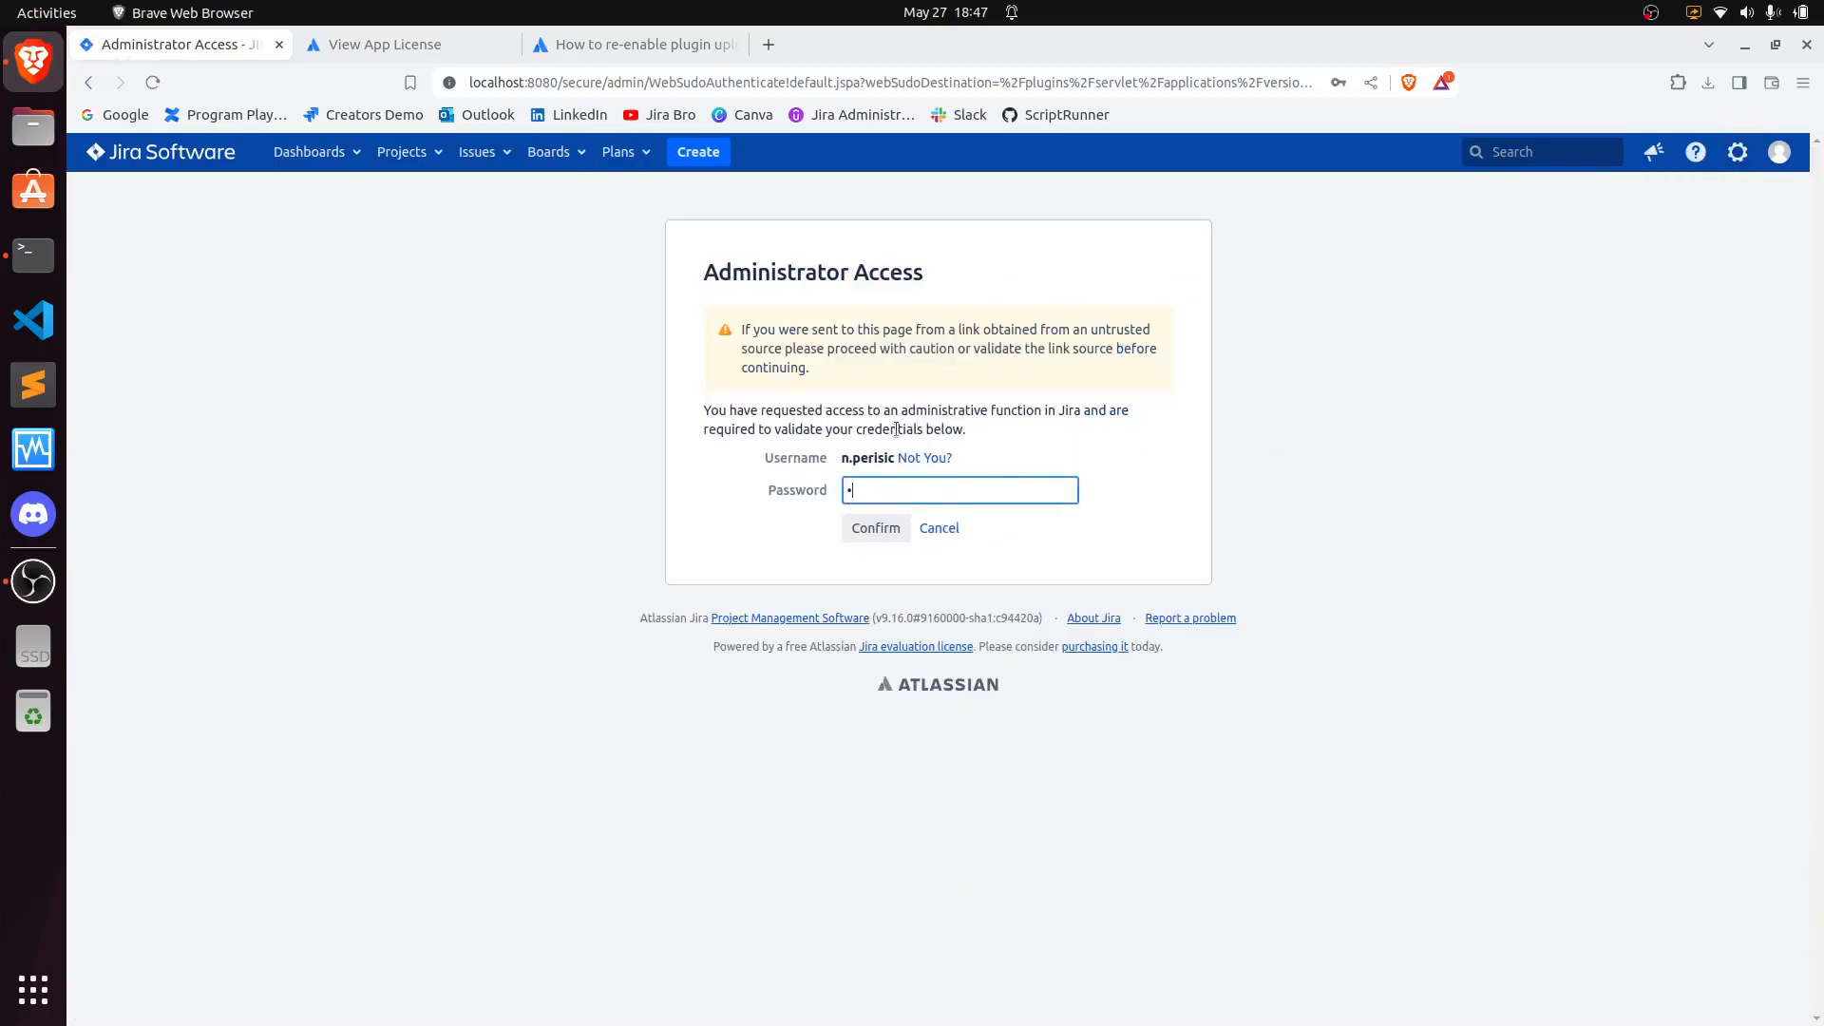
{"action": "key", "text": "Return"}
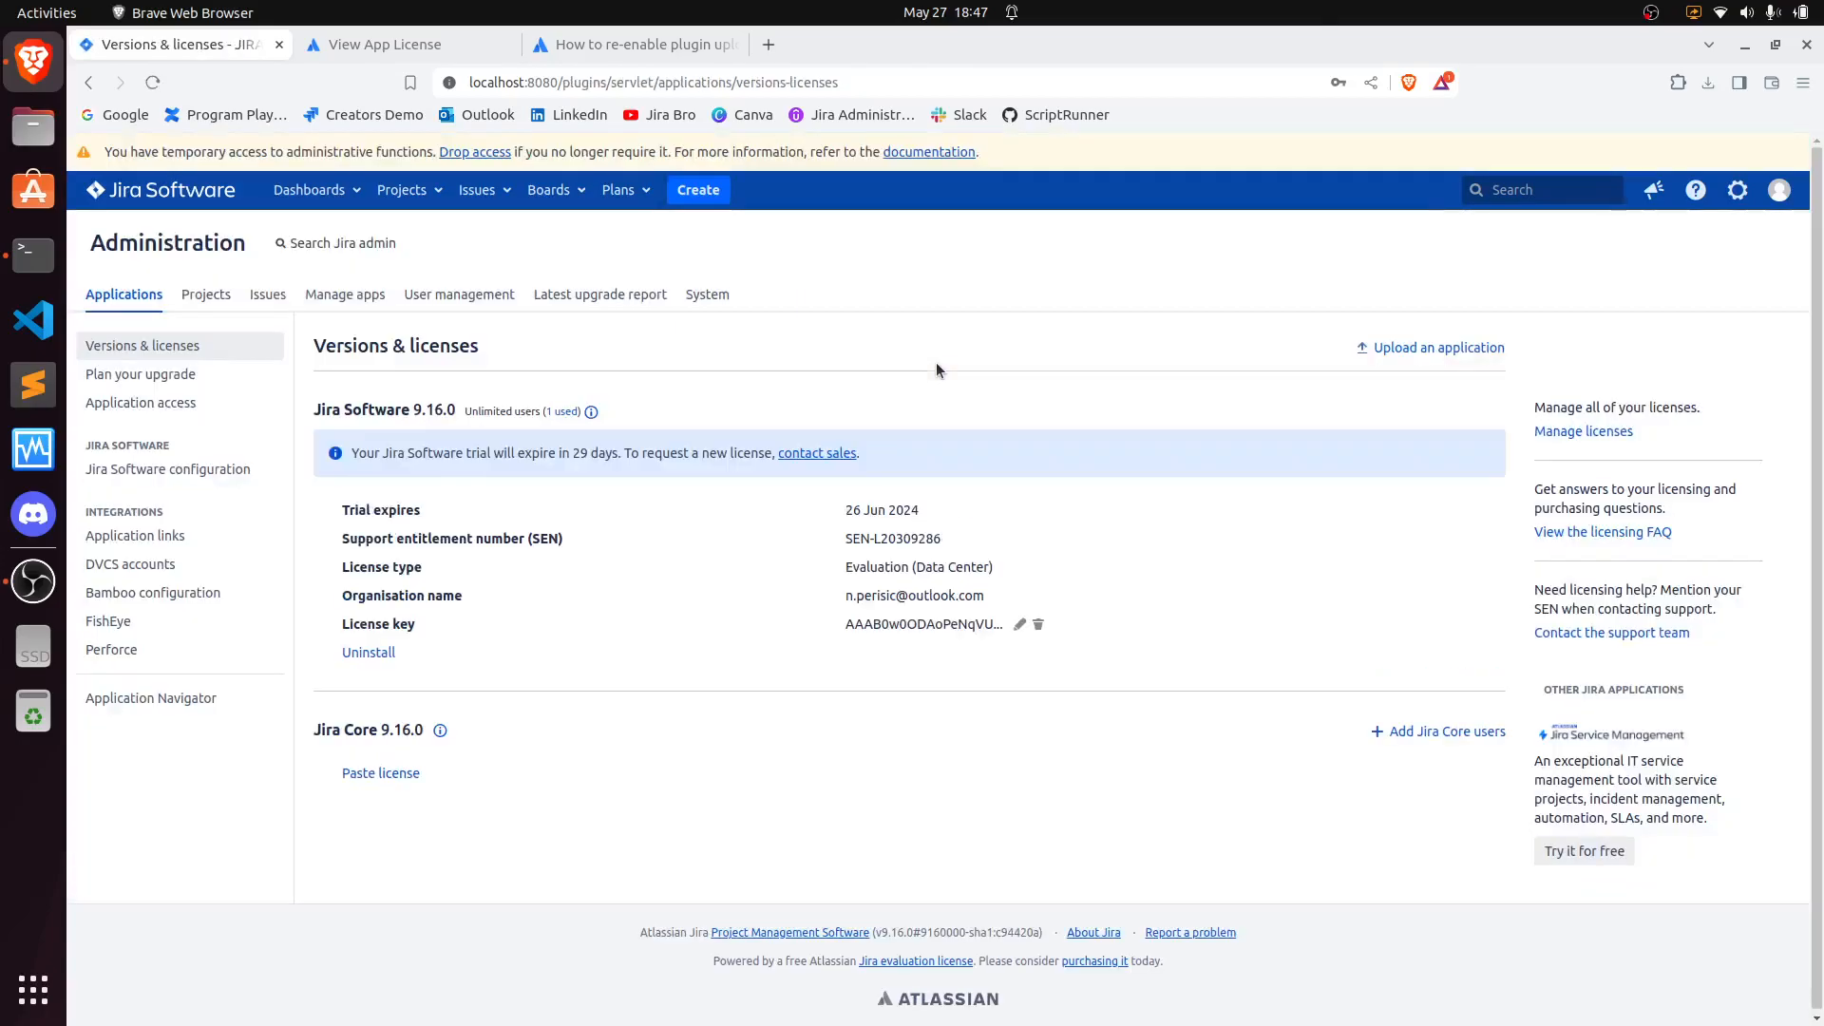
- Go to Manage apps and upload the groovyrunner-8.28.1.jar file from Downloads as a new app
{"action": "left_click", "coordinate": [344, 294]}
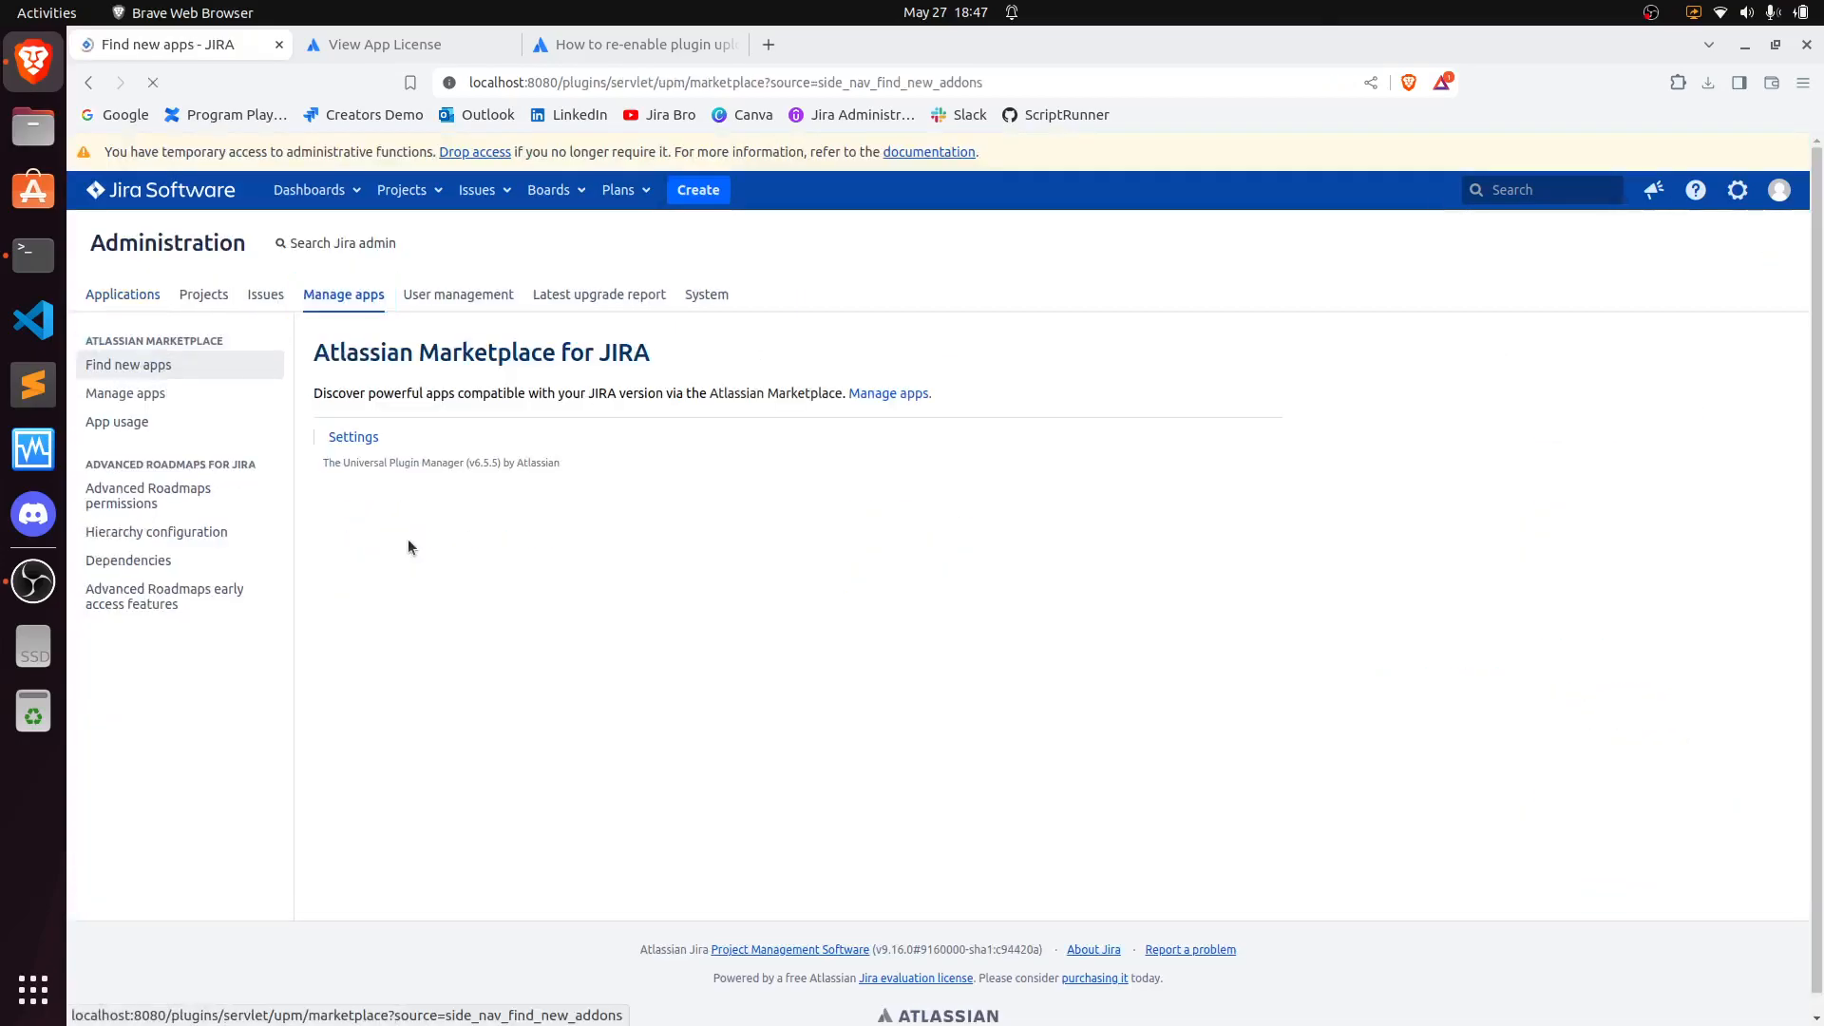
{"action": "left_click", "coordinate": [142, 393]}
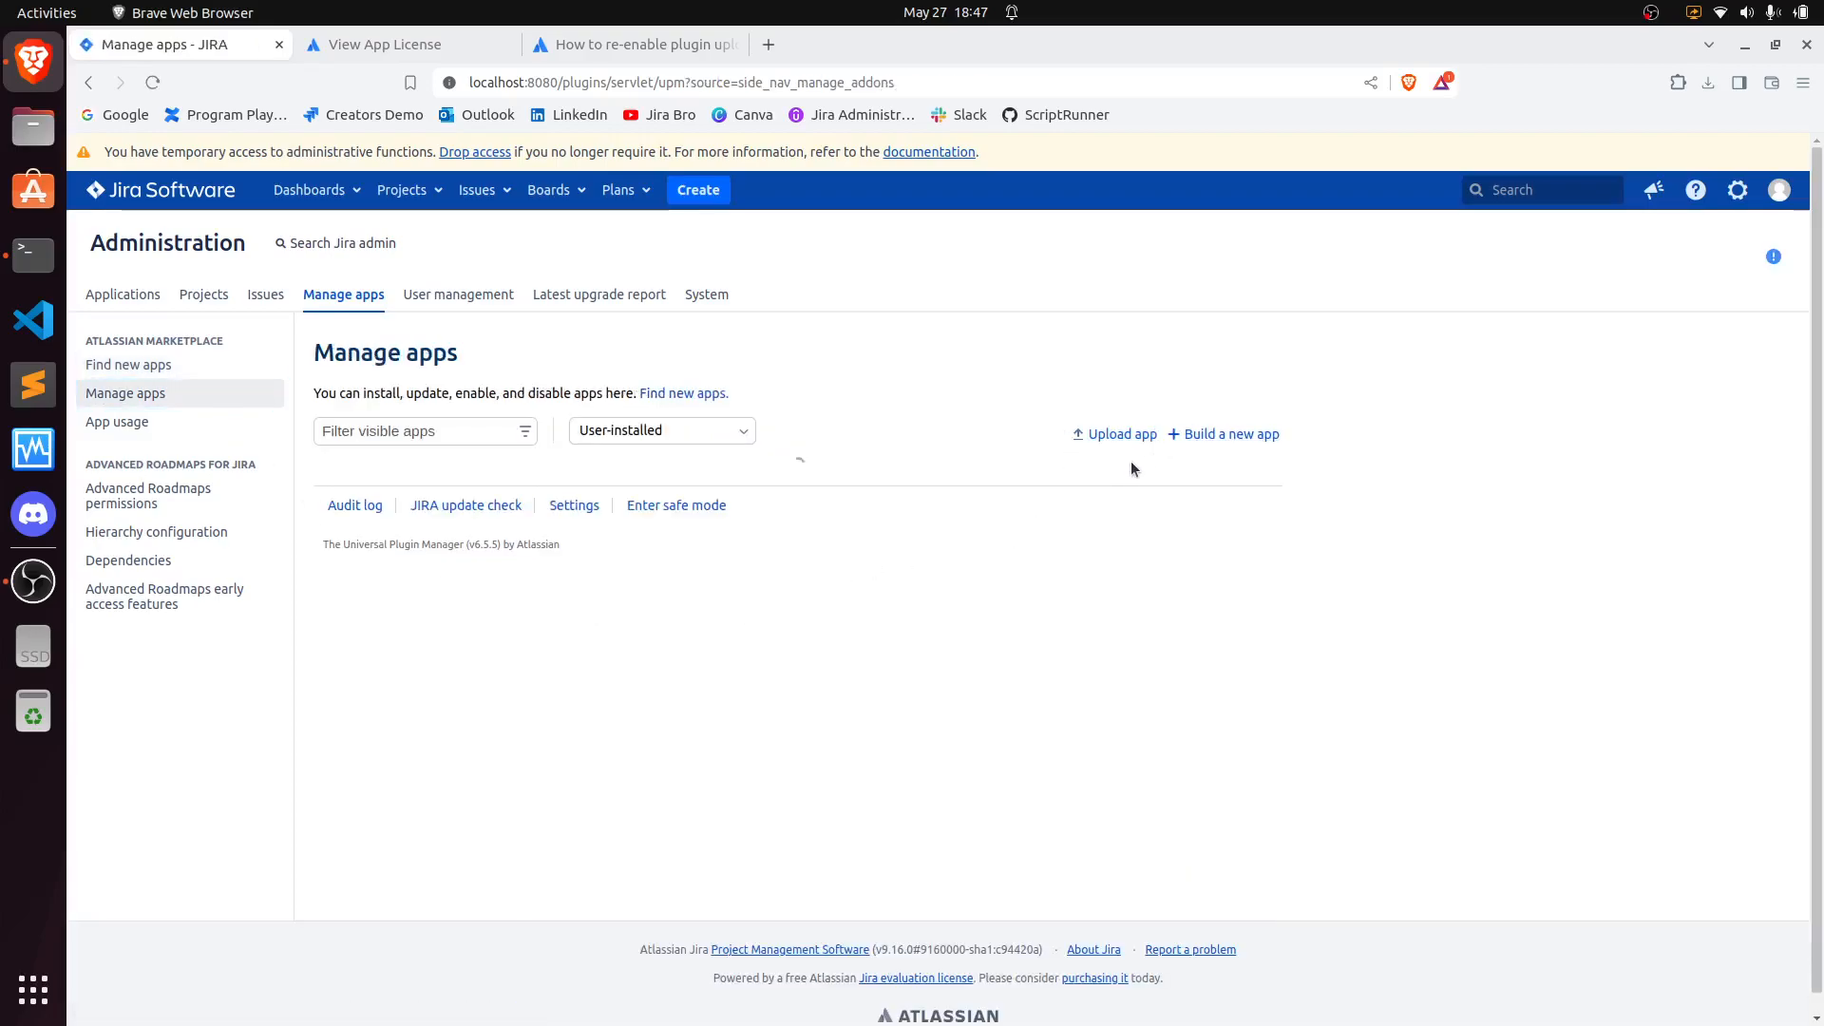
{"action": "left_click", "coordinate": [1121, 434]}
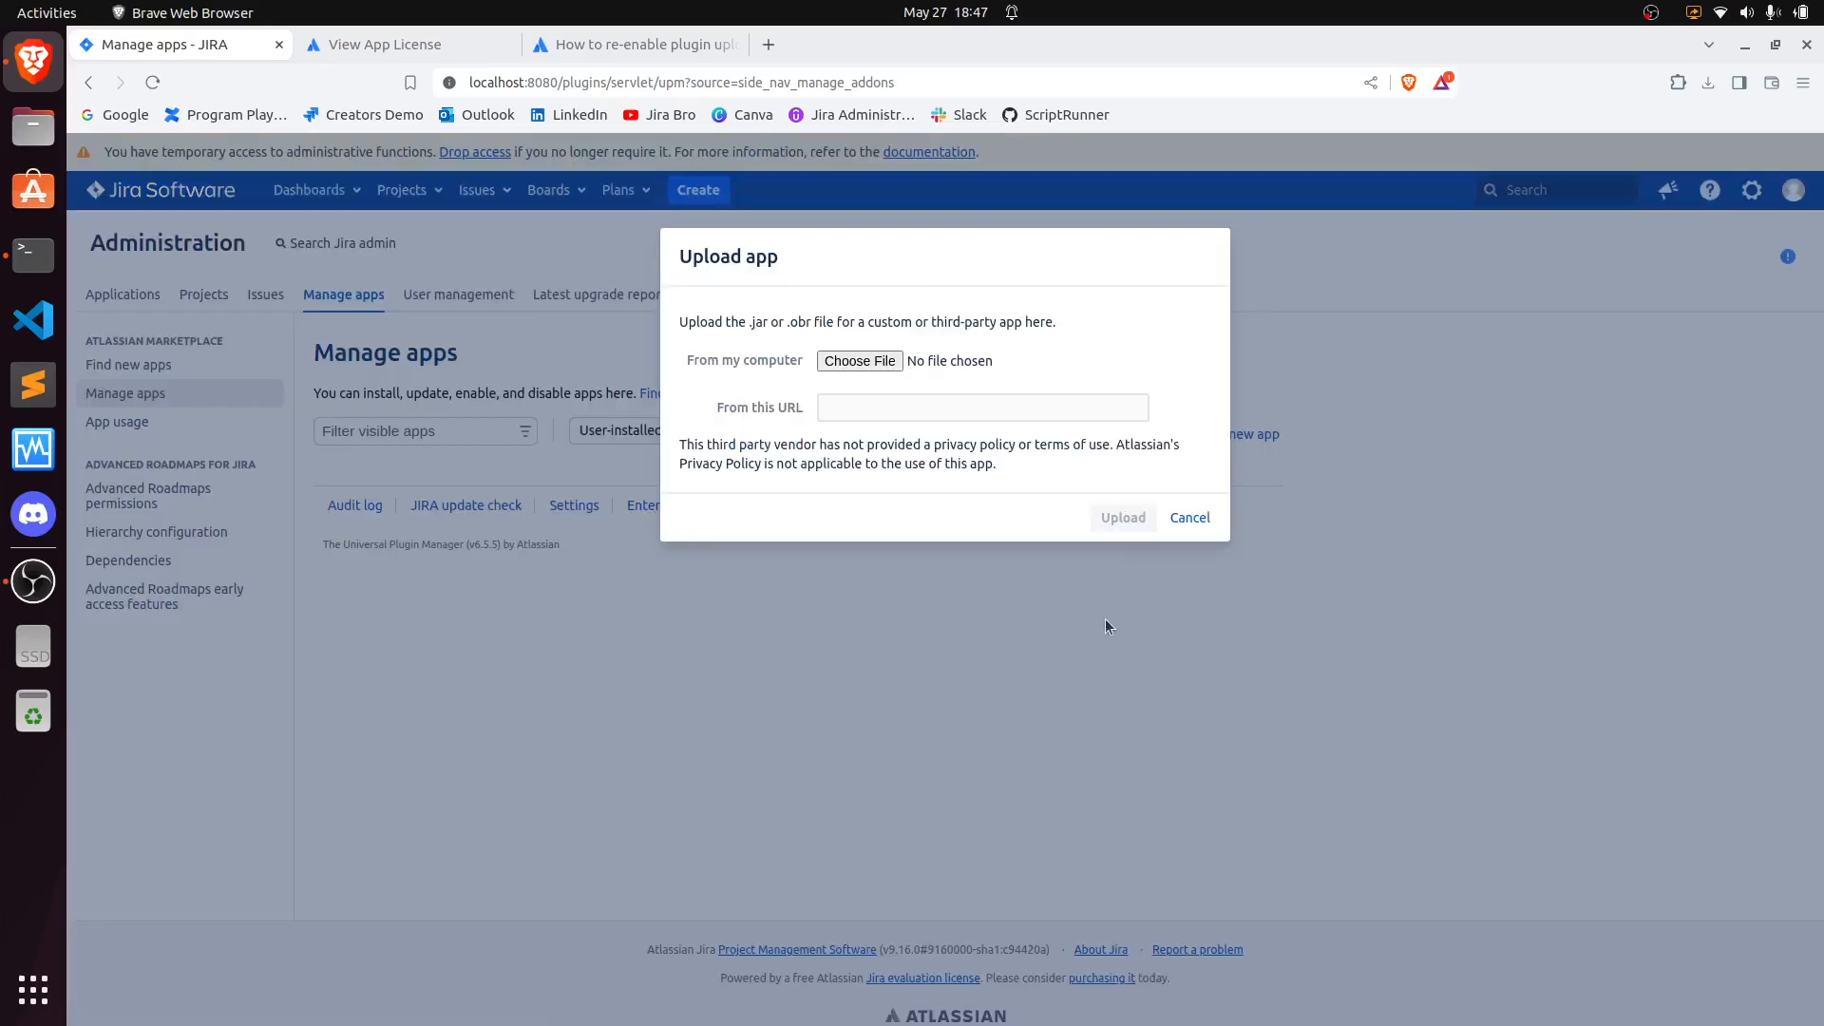
{"action": "left_click", "coordinate": [882, 362]}
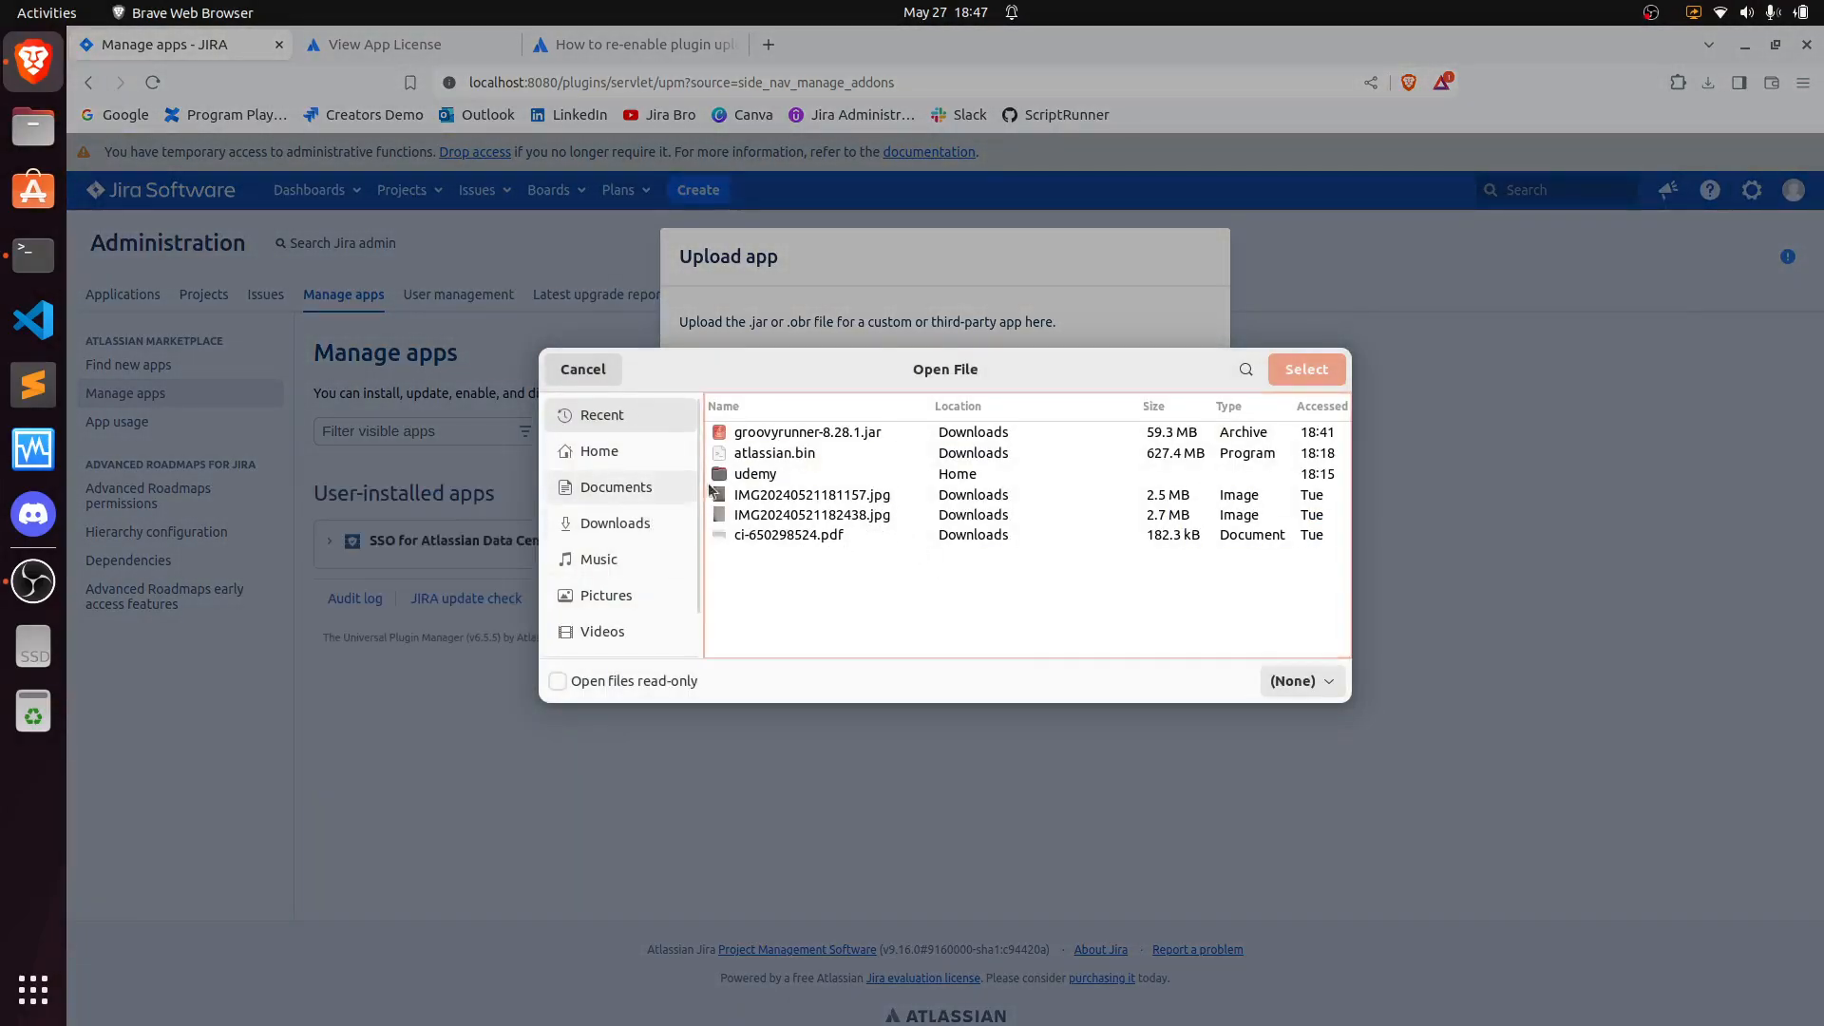
{"action": "double_click", "coordinate": [788, 431]}
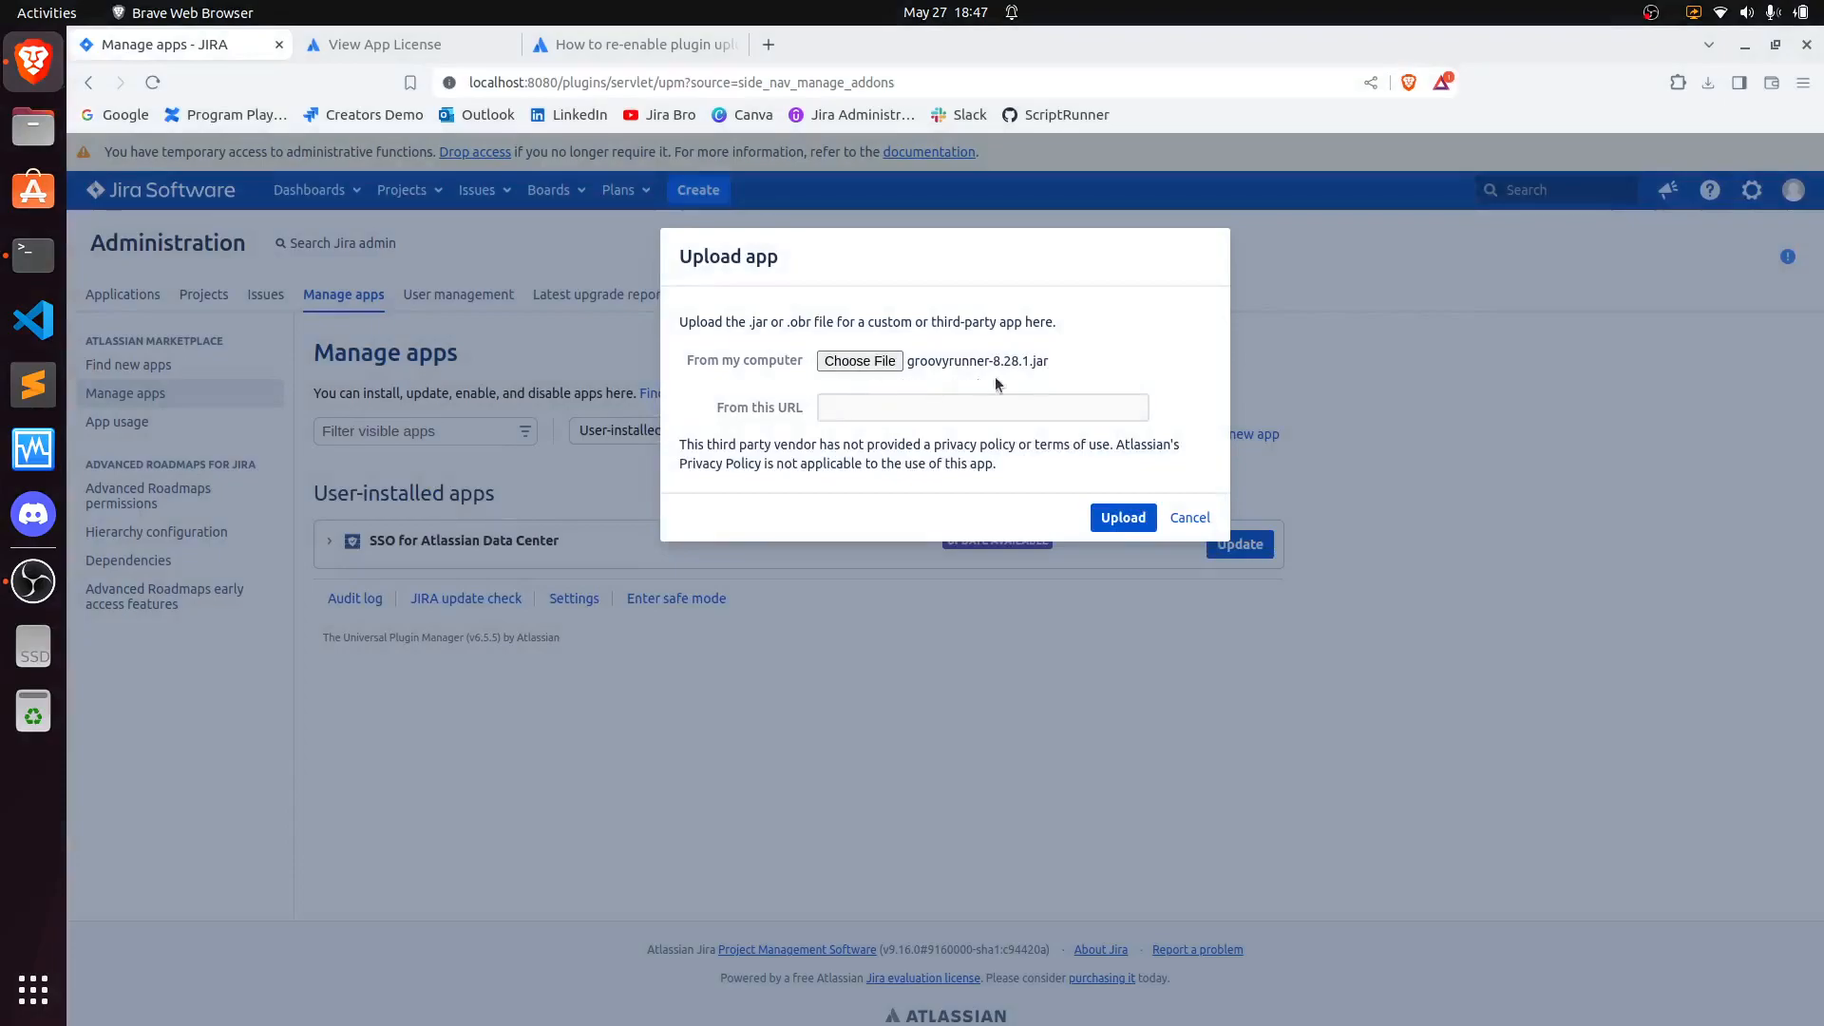
{"action": "left_click", "coordinate": [969, 363]}
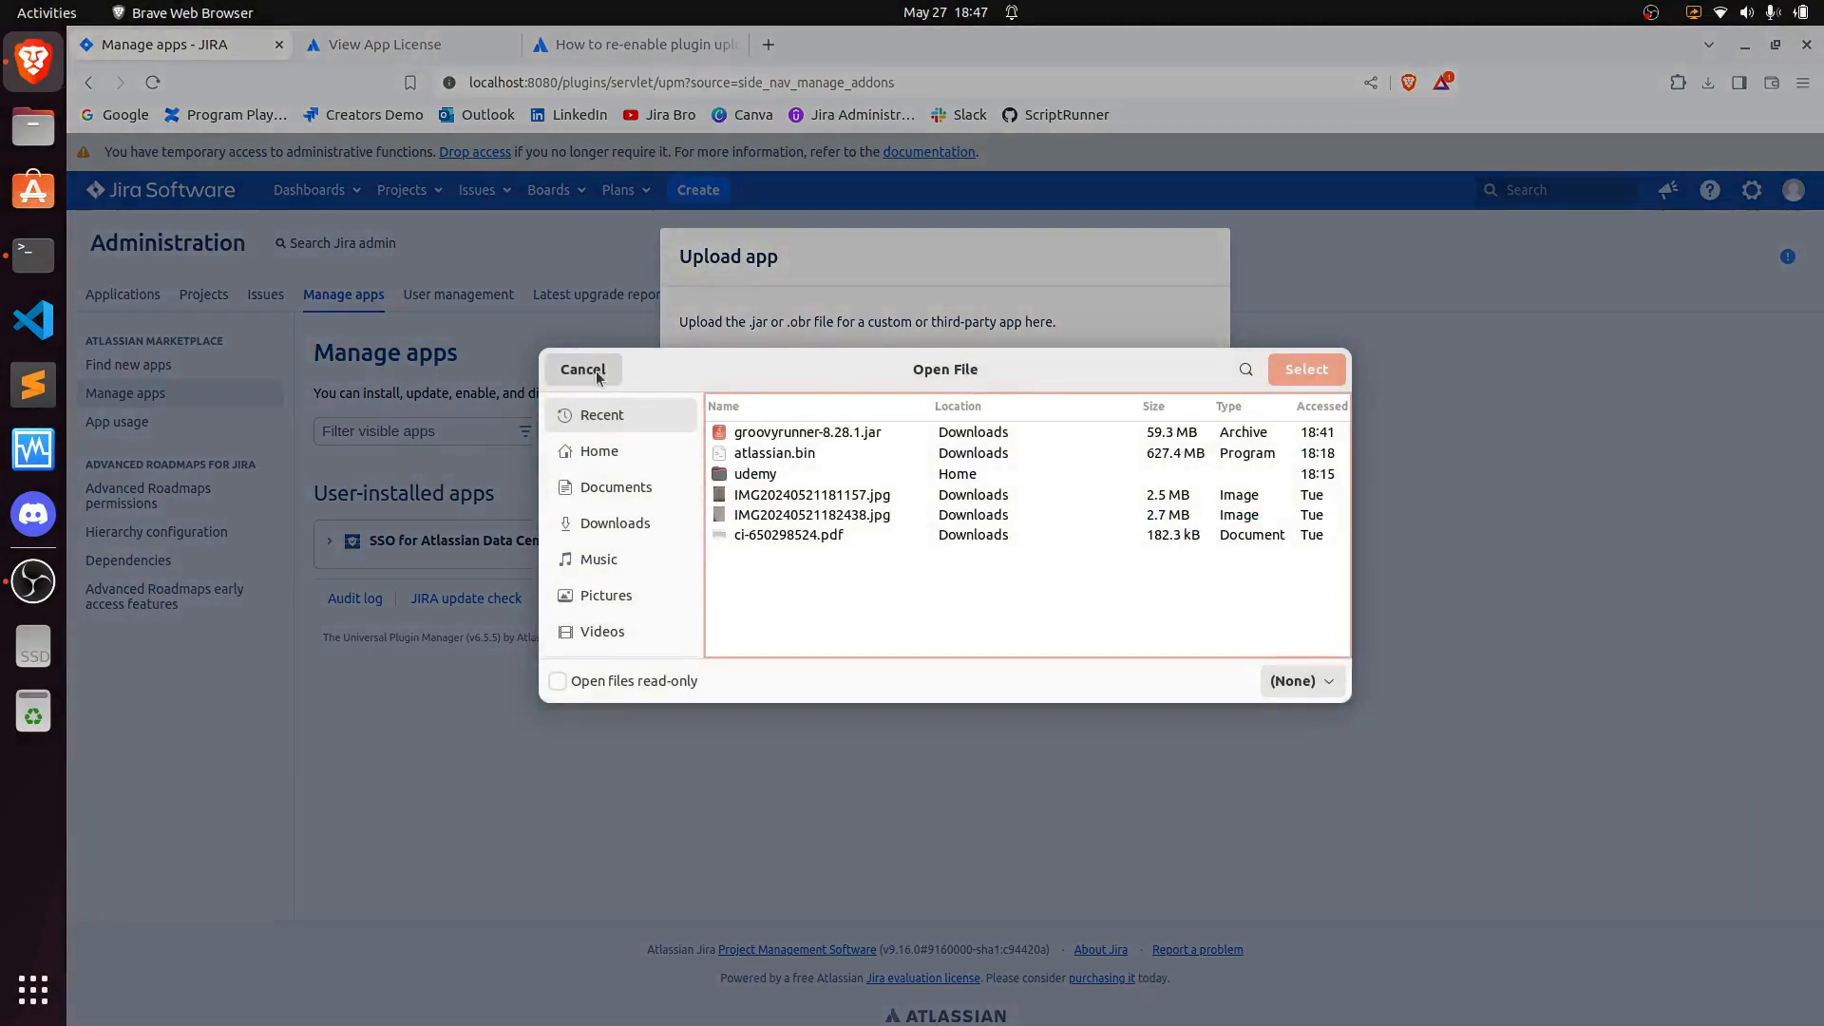
{"action": "double_click", "coordinate": [794, 434]}
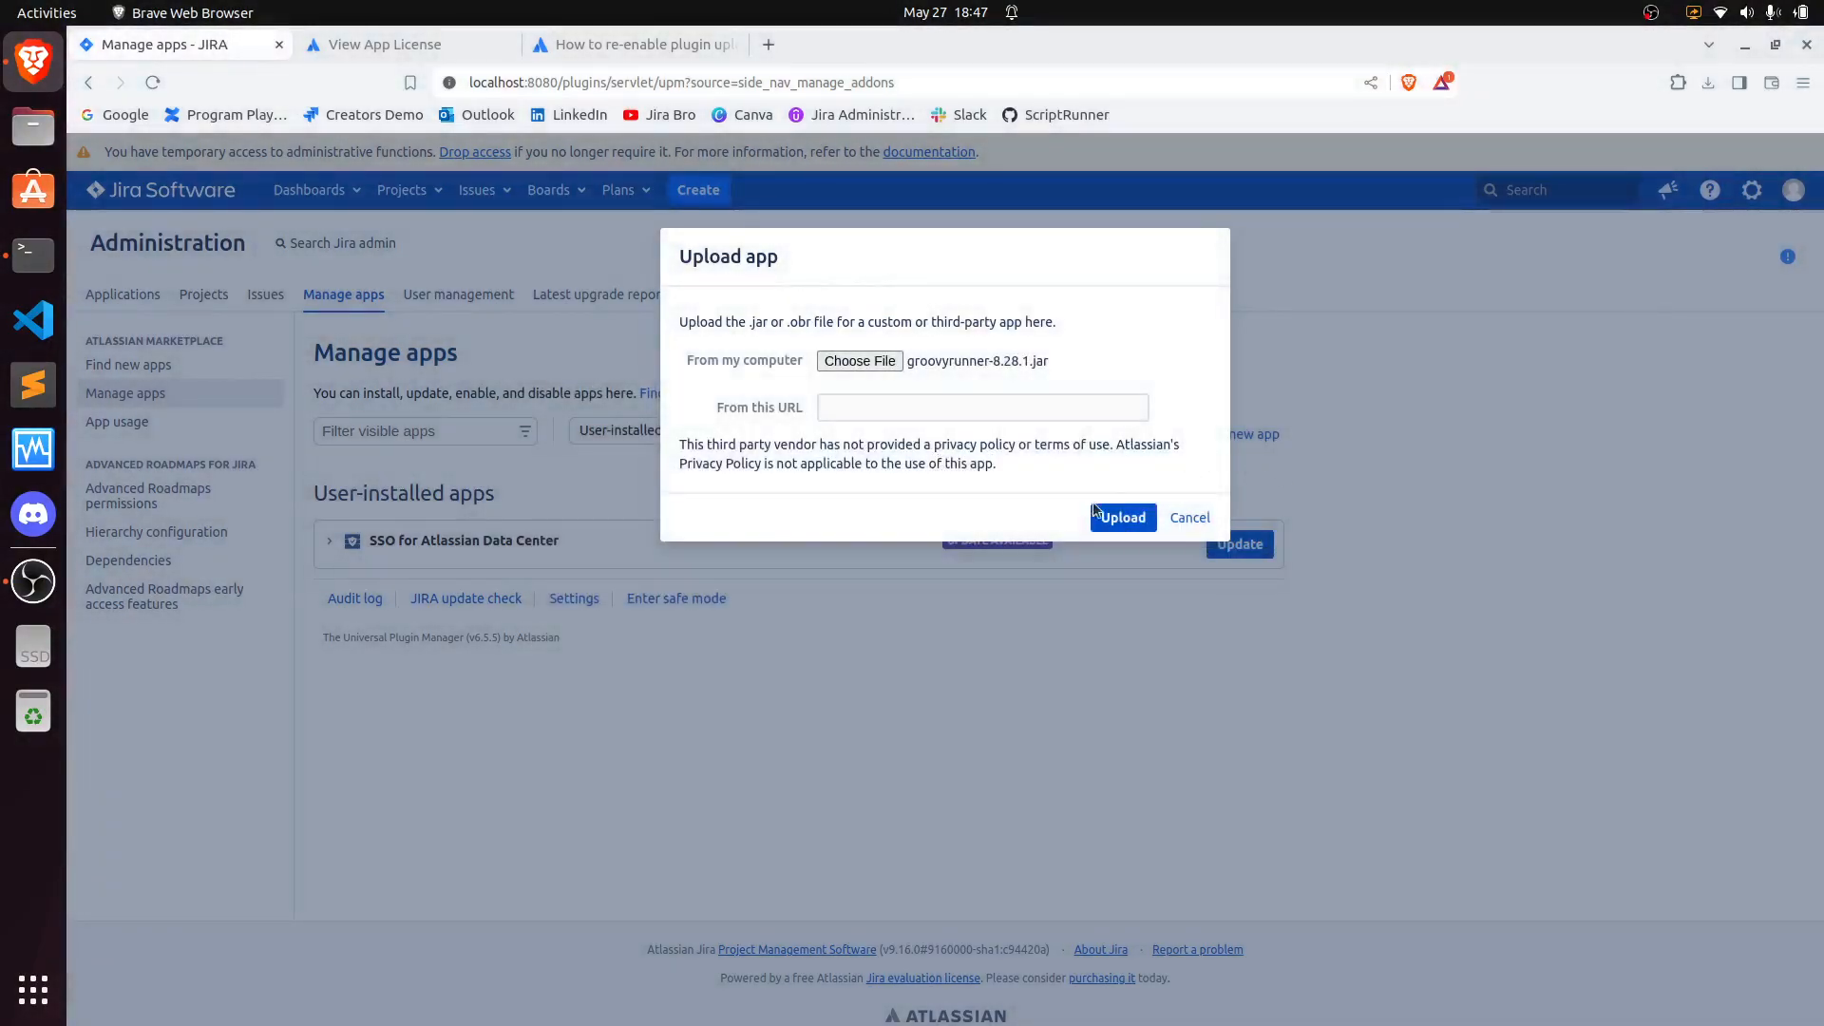
{"action": "left_click", "coordinate": [1102, 513]}
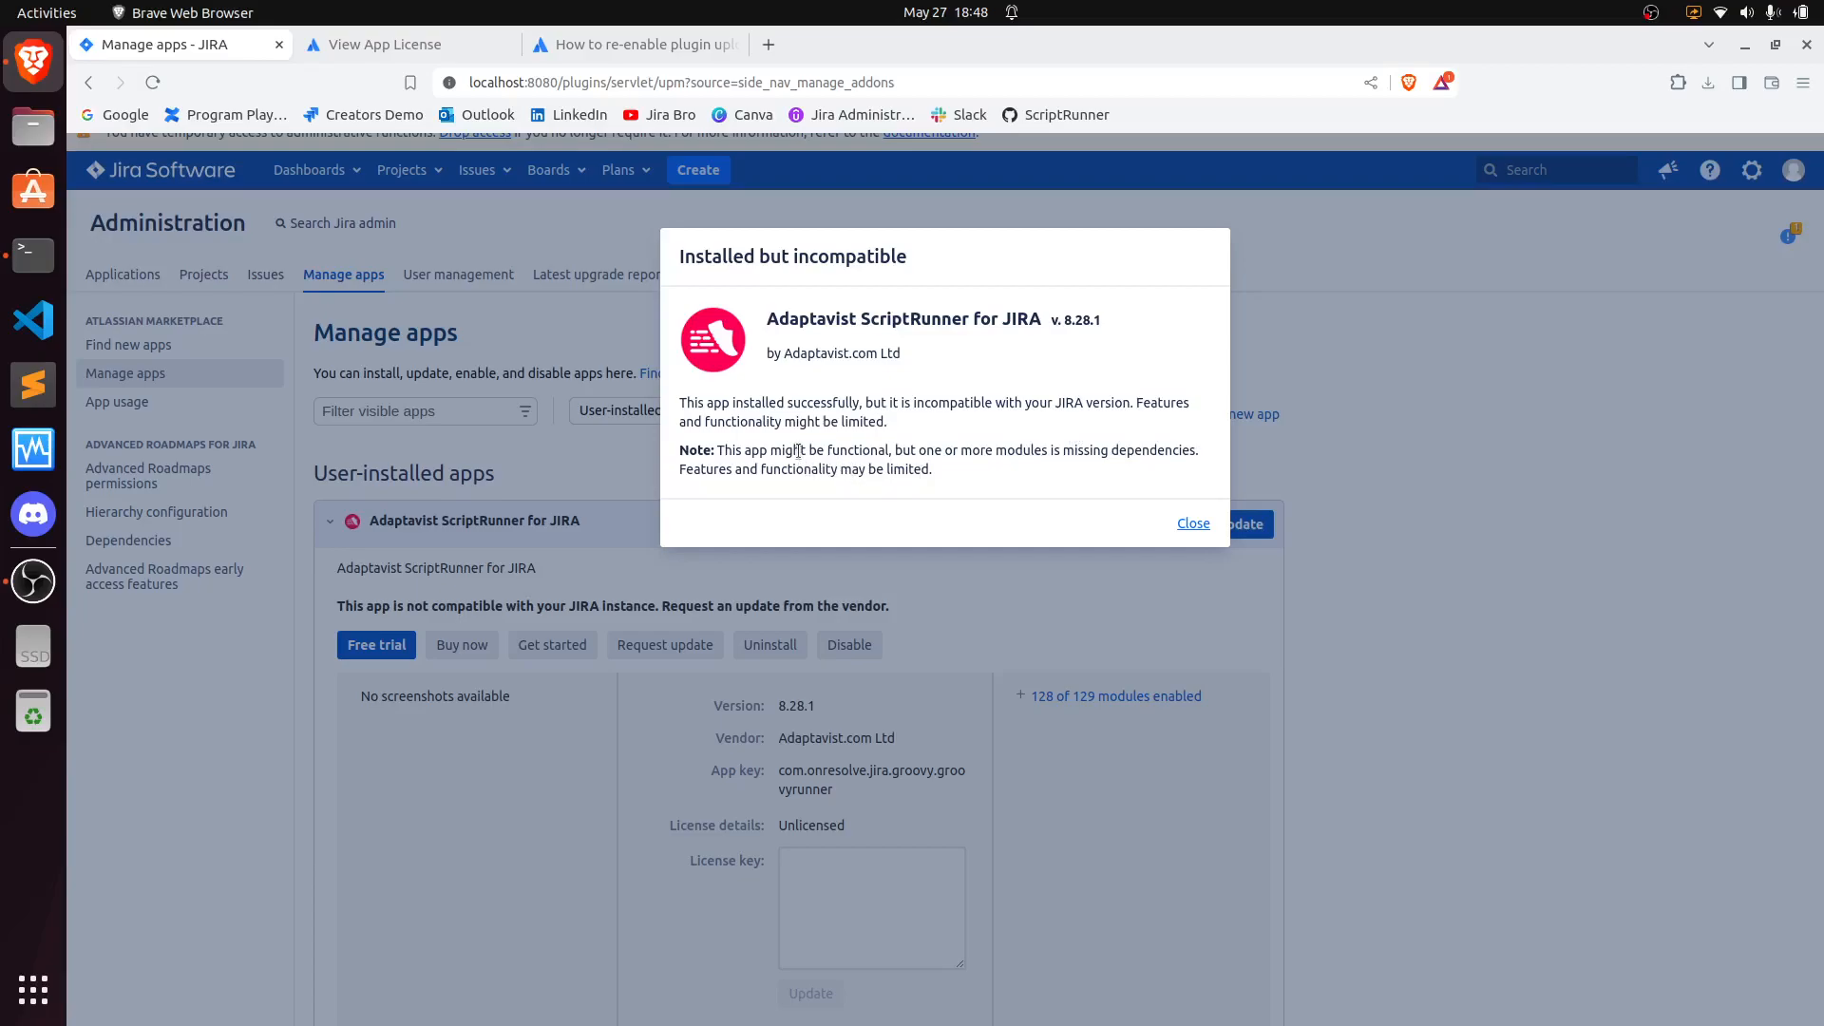
- Read the installed-but-incompatible notice for ScriptRunner and close it
{"action": "left_click_drag", "start_coordinate": [903, 452], "coordinate": [999, 452]}
{"action": "left_click", "coordinate": [984, 470]}
{"action": "left_click", "coordinate": [1196, 524]}
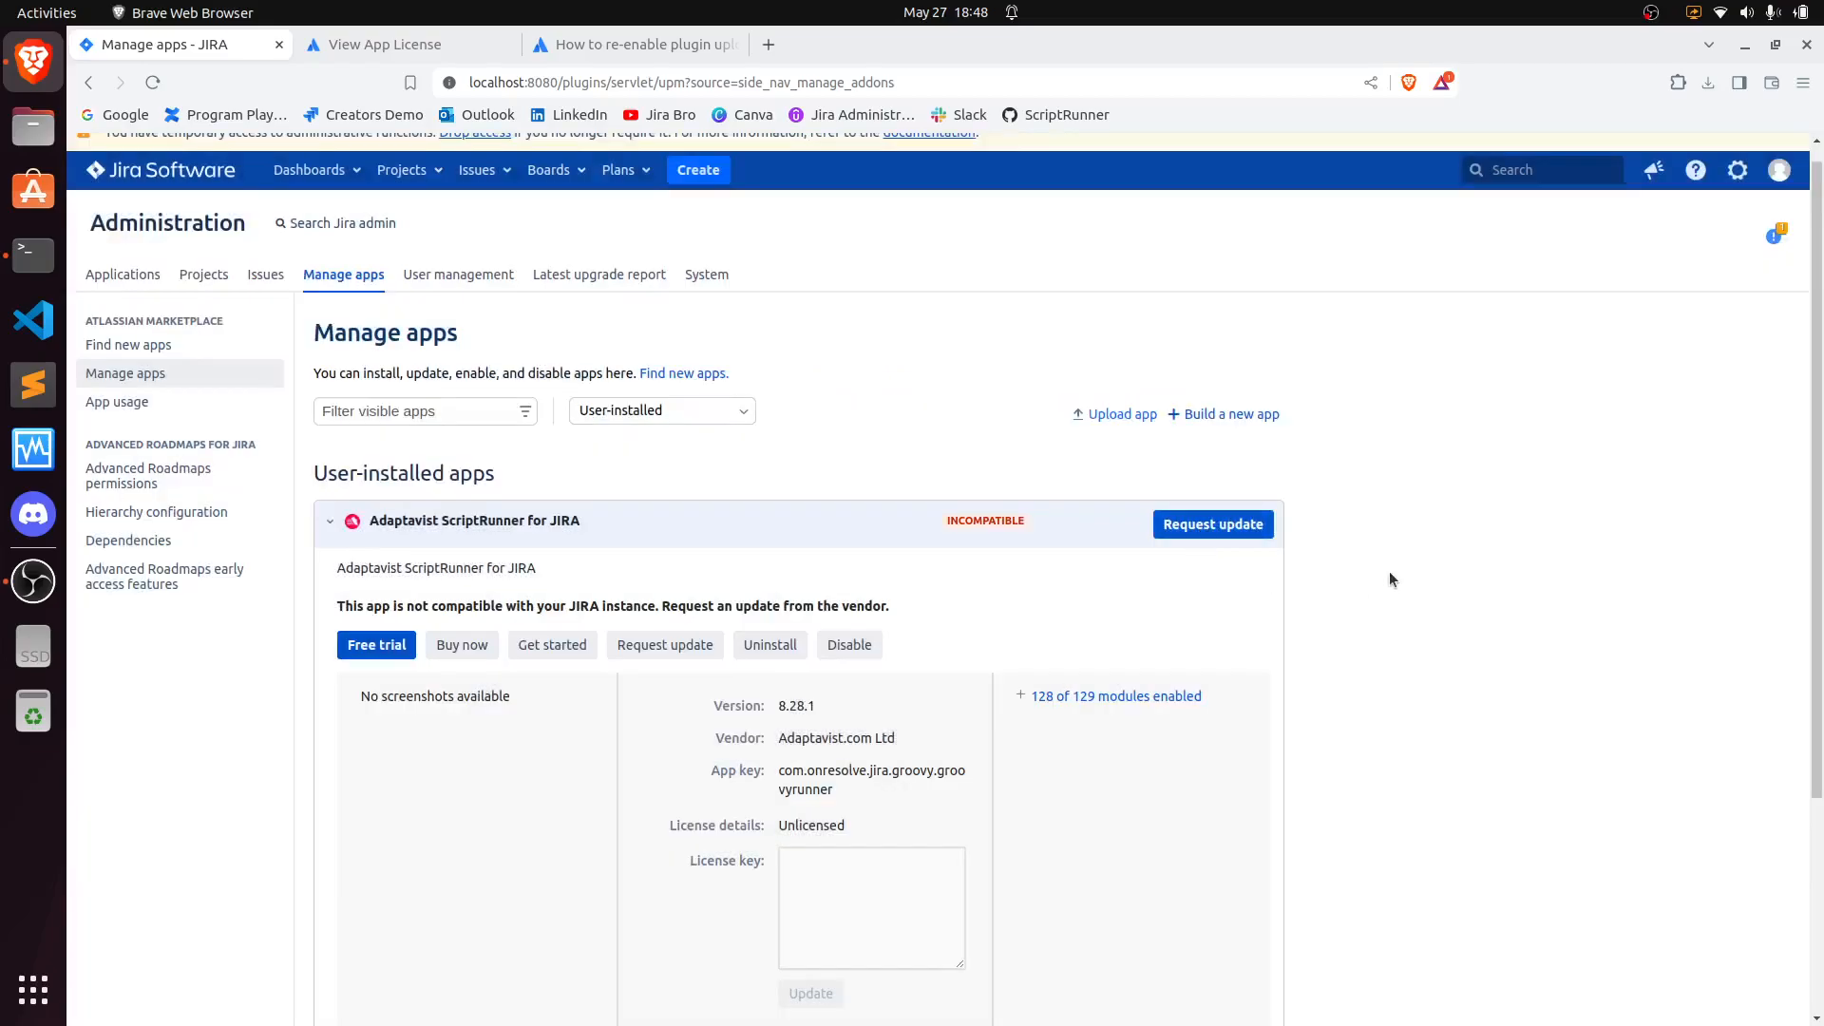
- Start a ScriptRunner free trial, accept both terms of use, and generate the trial license
{"action": "scroll", "coordinate": [1393, 561], "scroll_direction": "down", "scroll_amount": 2}
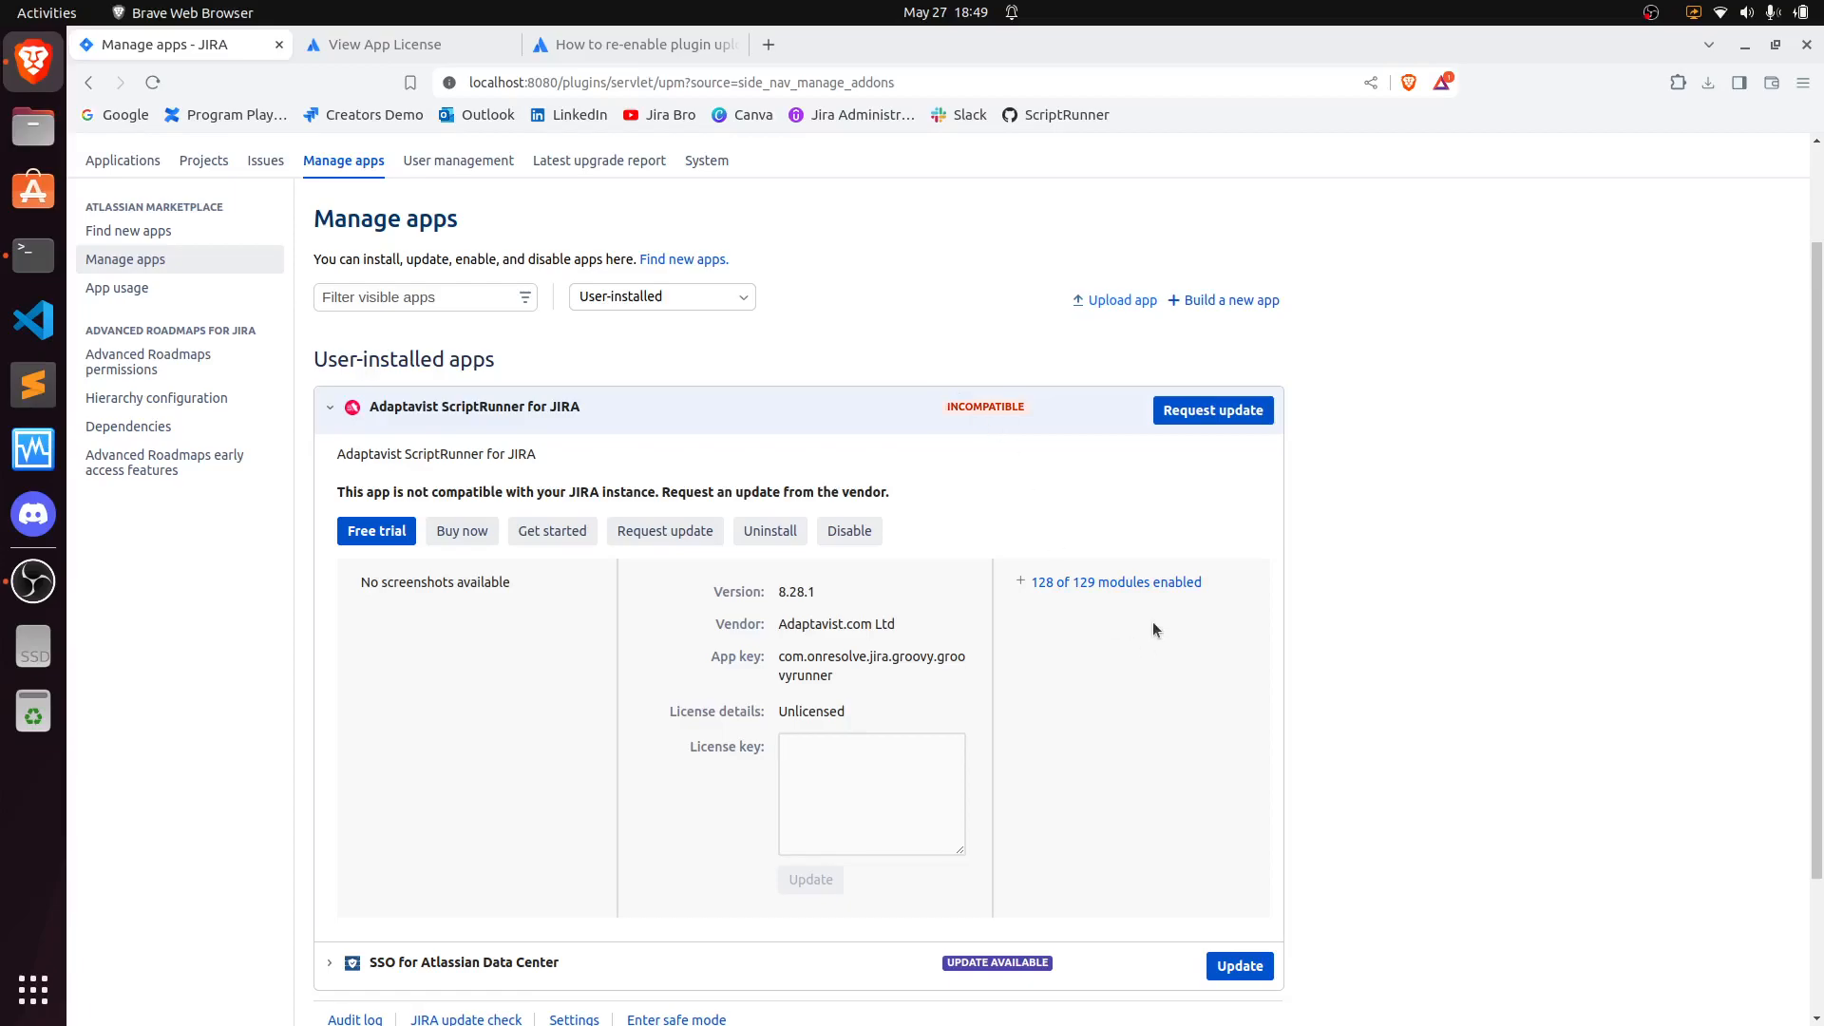
{"action": "left_click", "coordinate": [365, 534]}
{"action": "left_click", "coordinate": [1022, 394]}
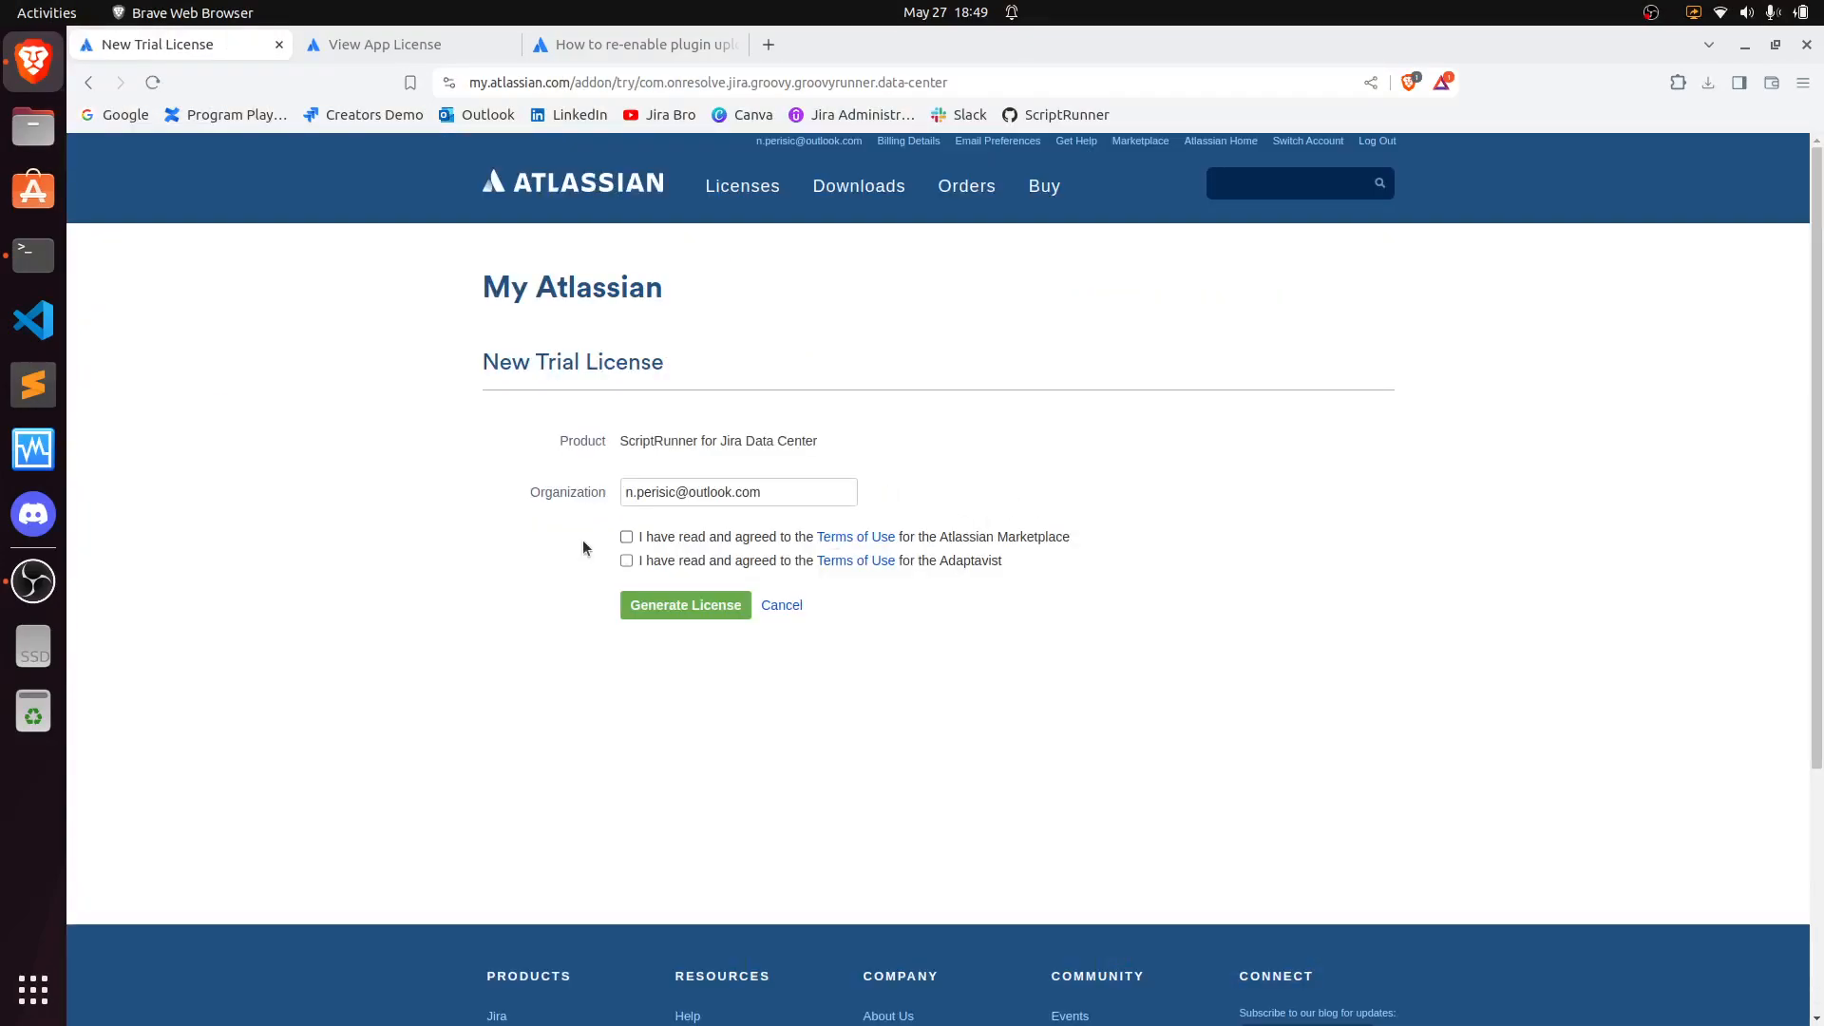
{"action": "left_click", "coordinate": [642, 595]}
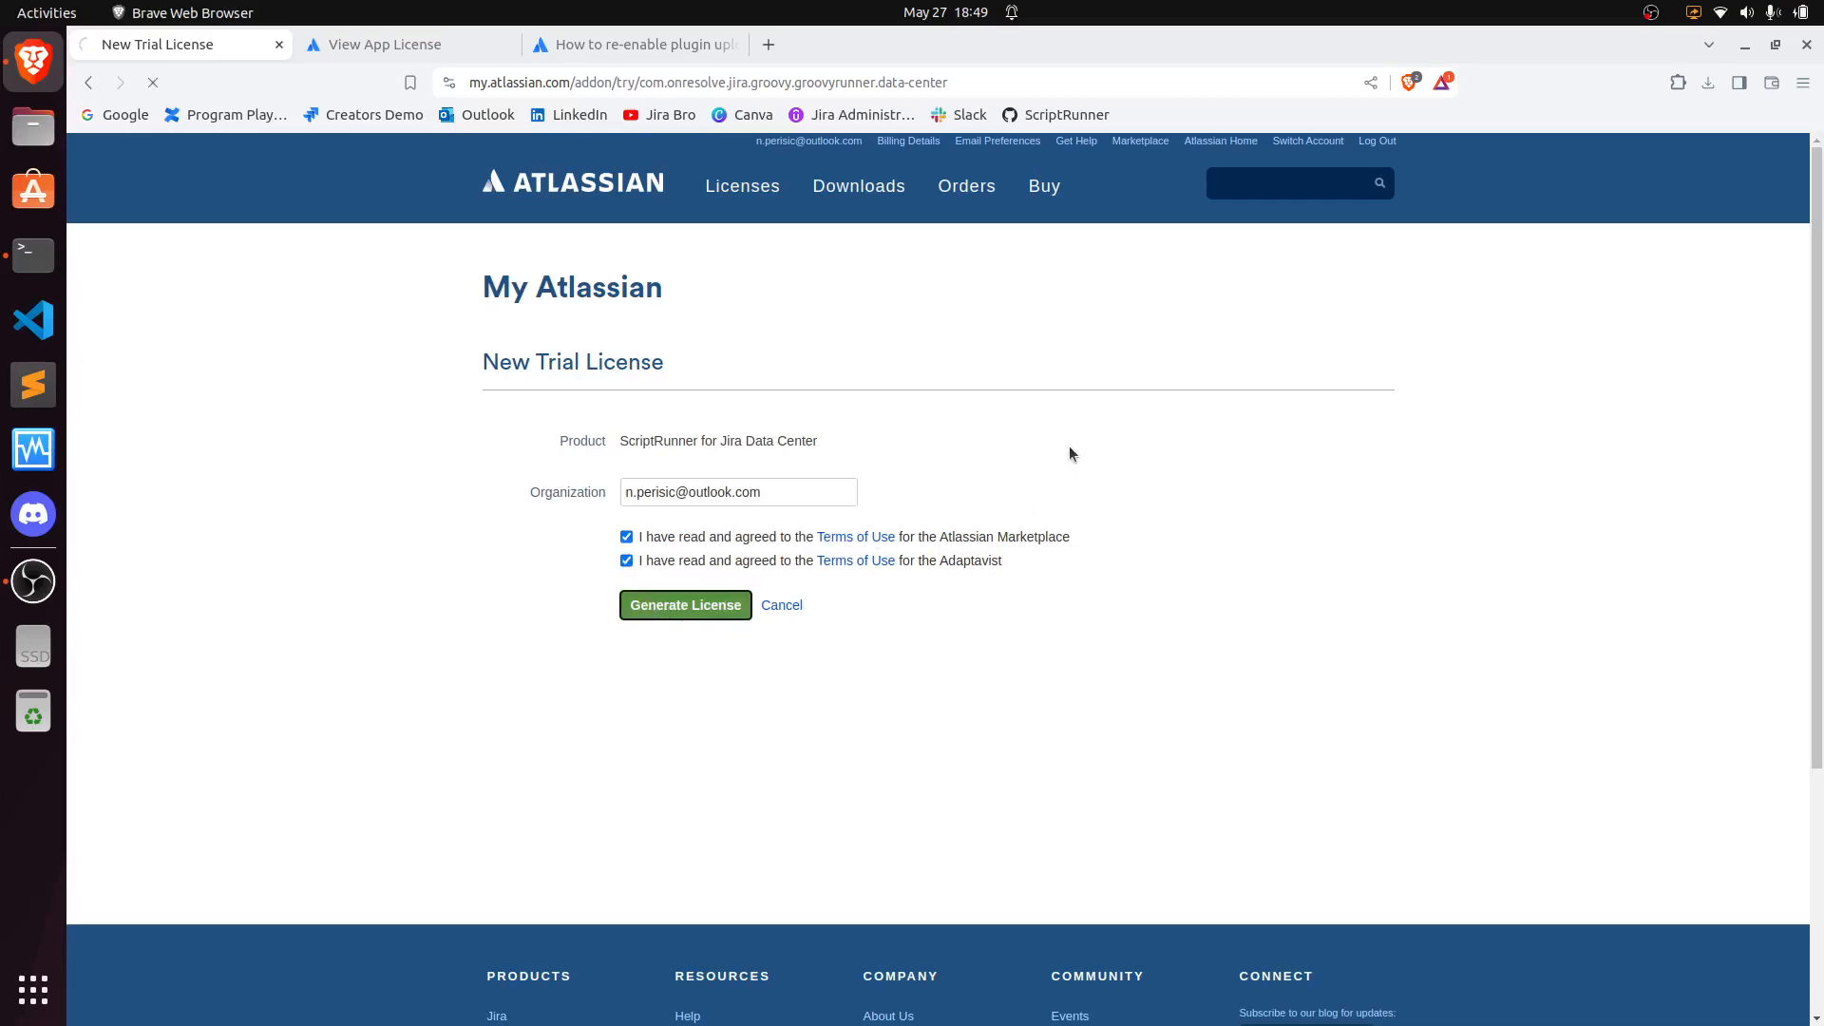
{"action": "key", "text": "Return"}
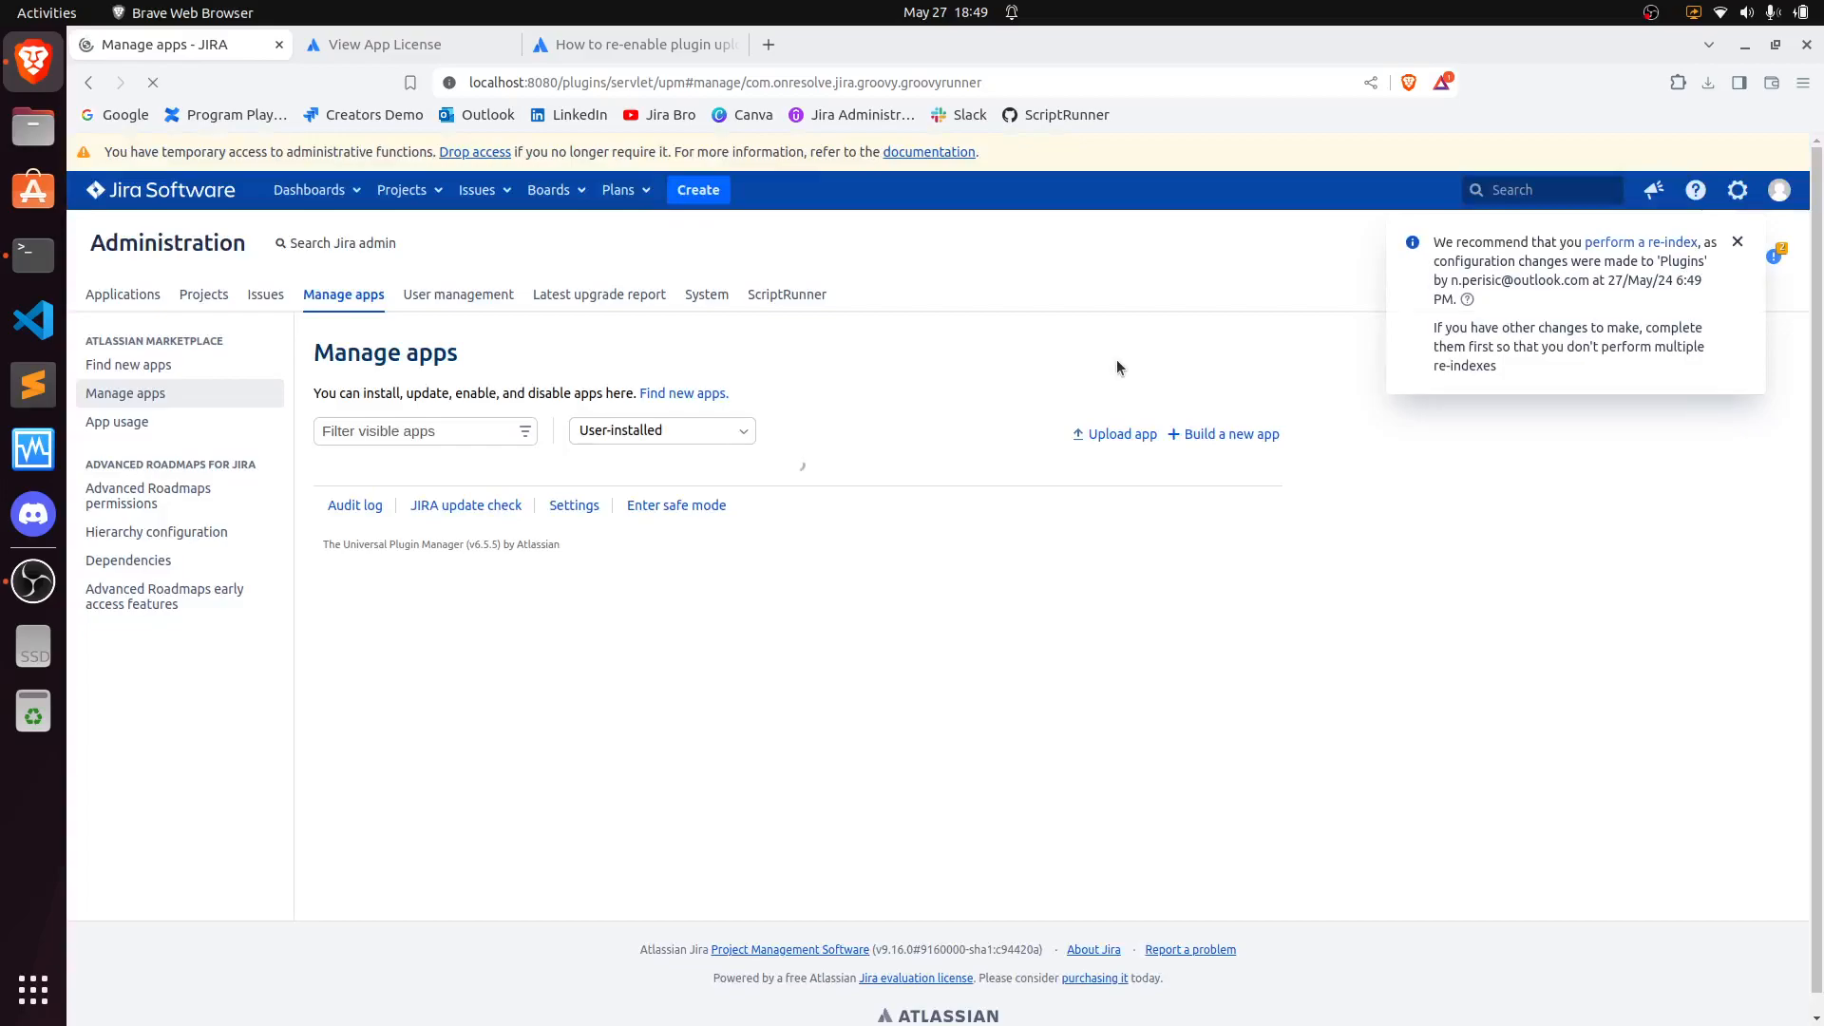
- Dismiss the re-index notice, get started with ScriptRunner, and open its Script Console, dismissing the intro
{"action": "left_click", "coordinate": [1737, 244]}
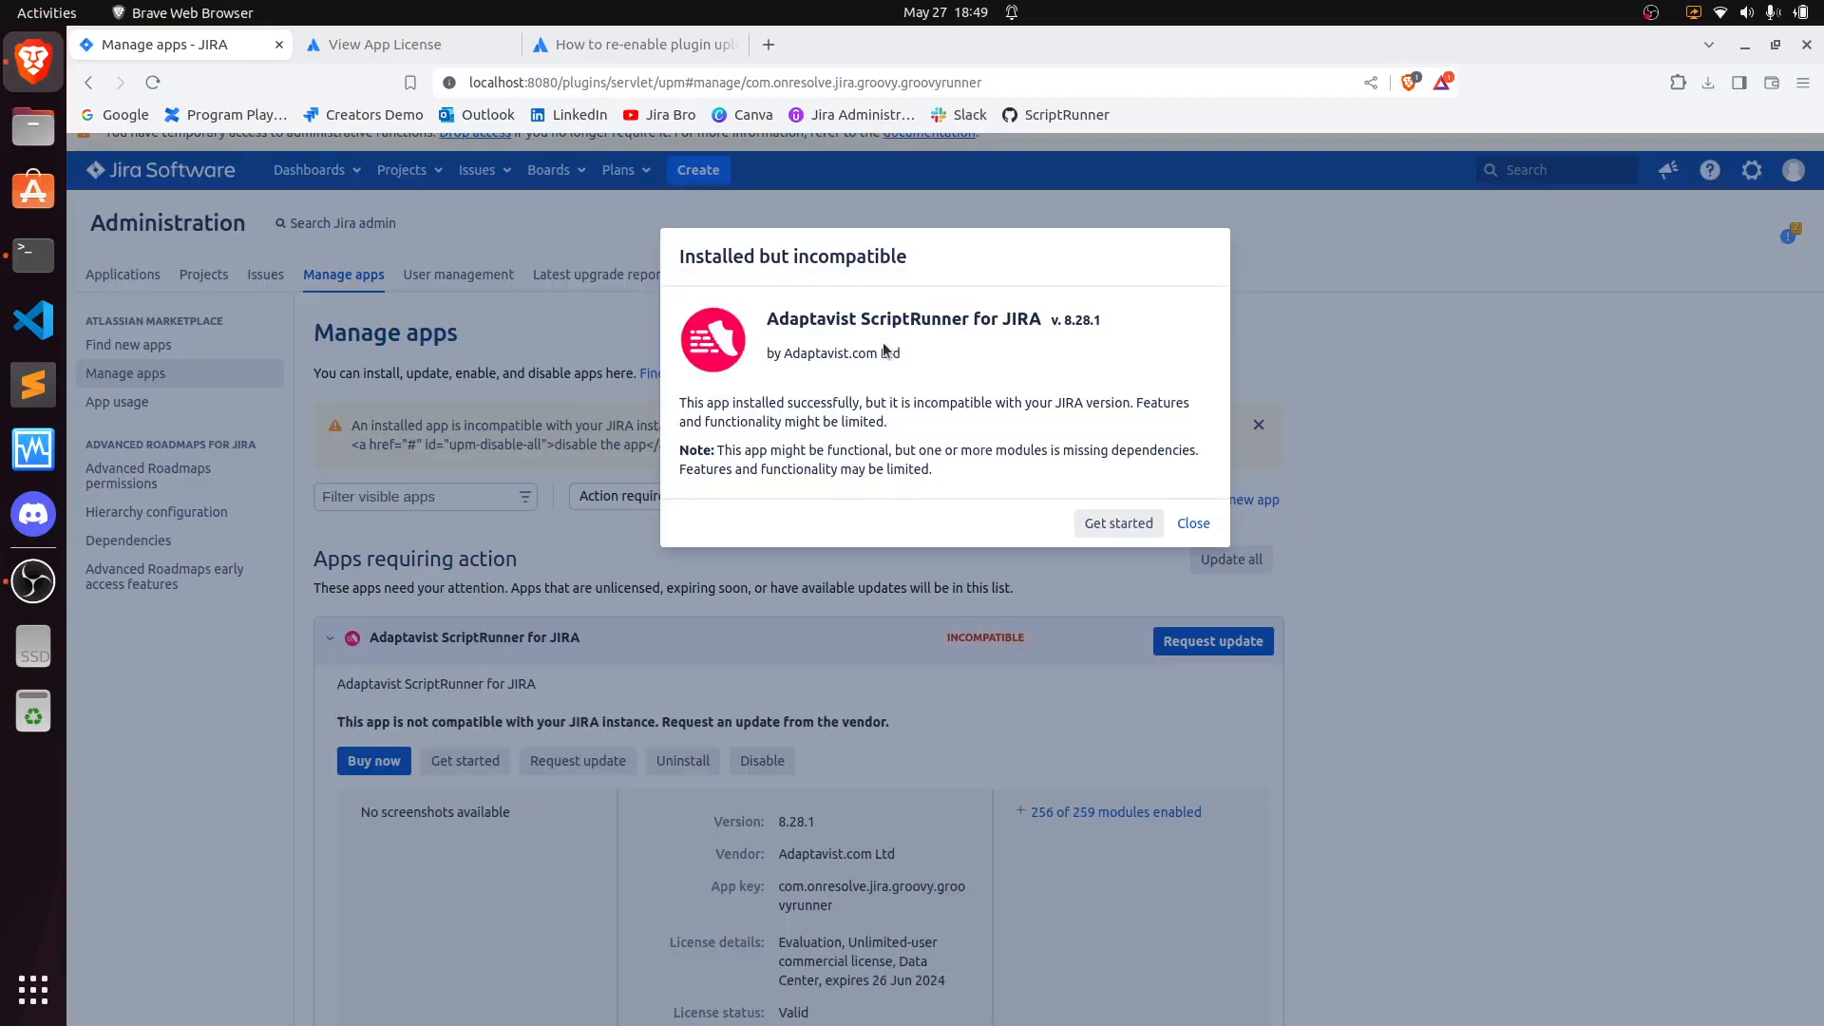
{"action": "left_click", "coordinate": [1118, 523]}
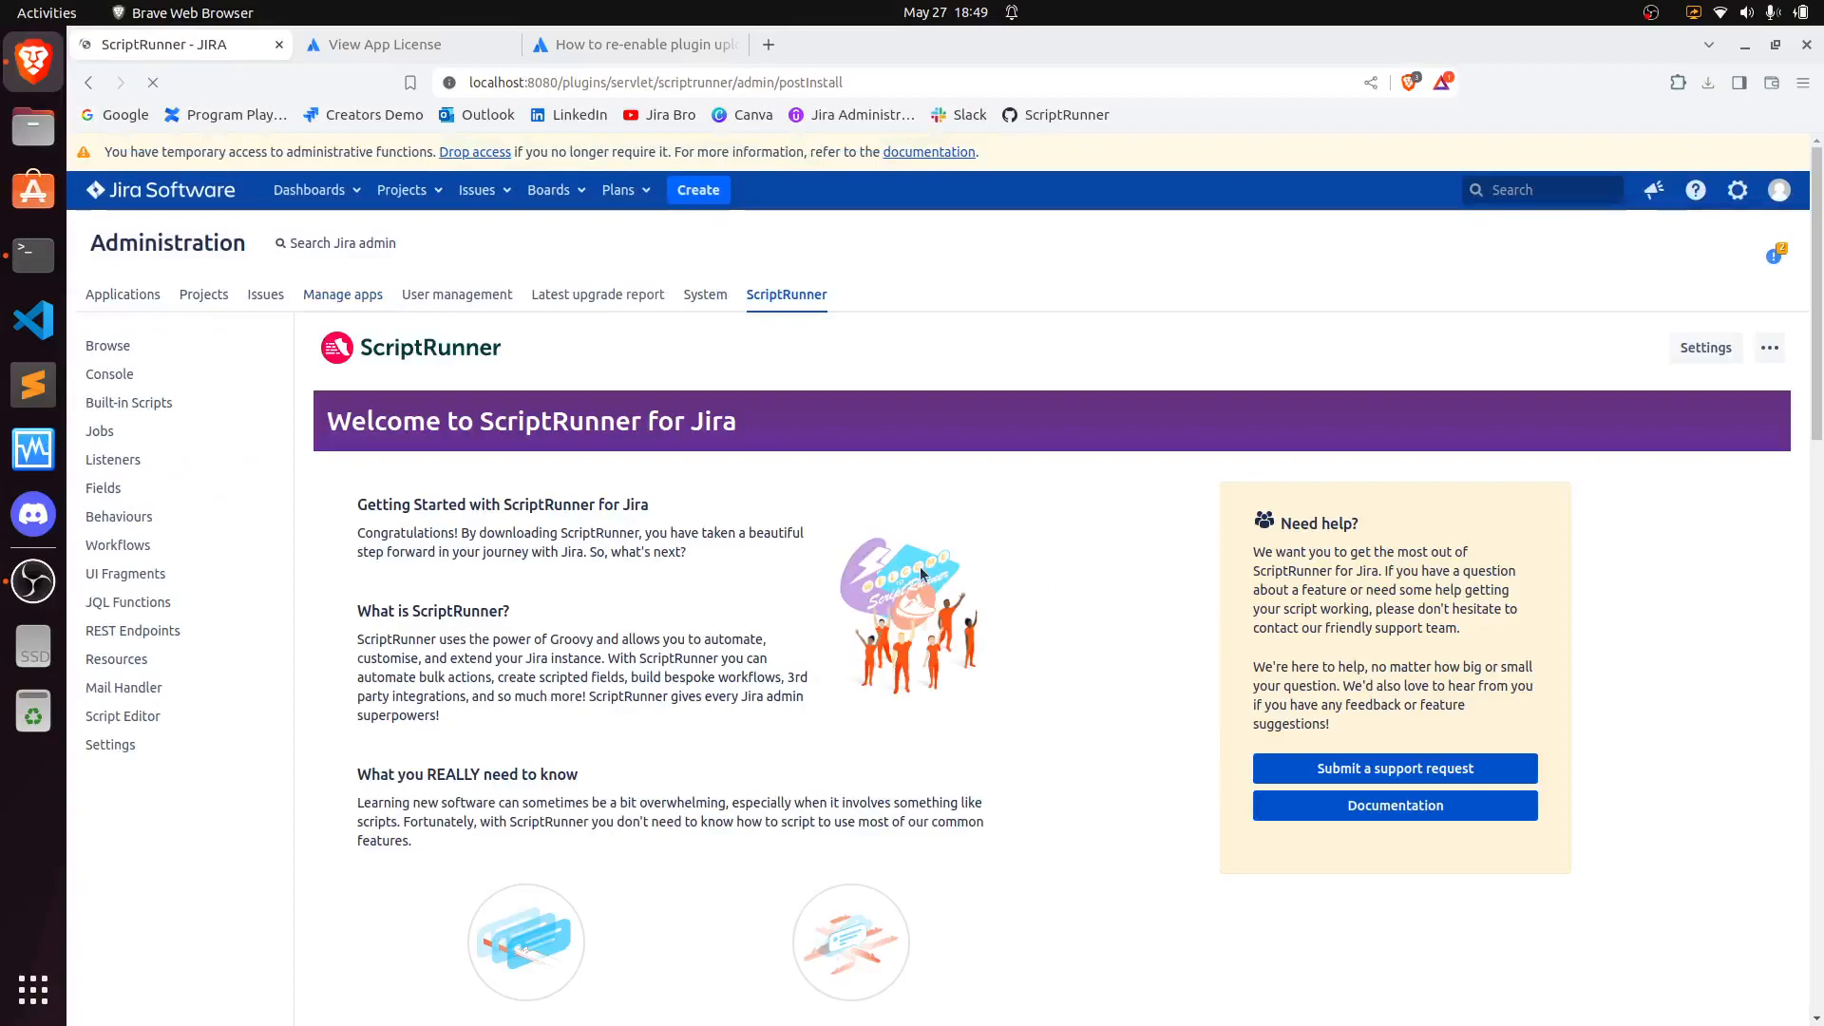
{"action": "left_click", "coordinate": [112, 374]}
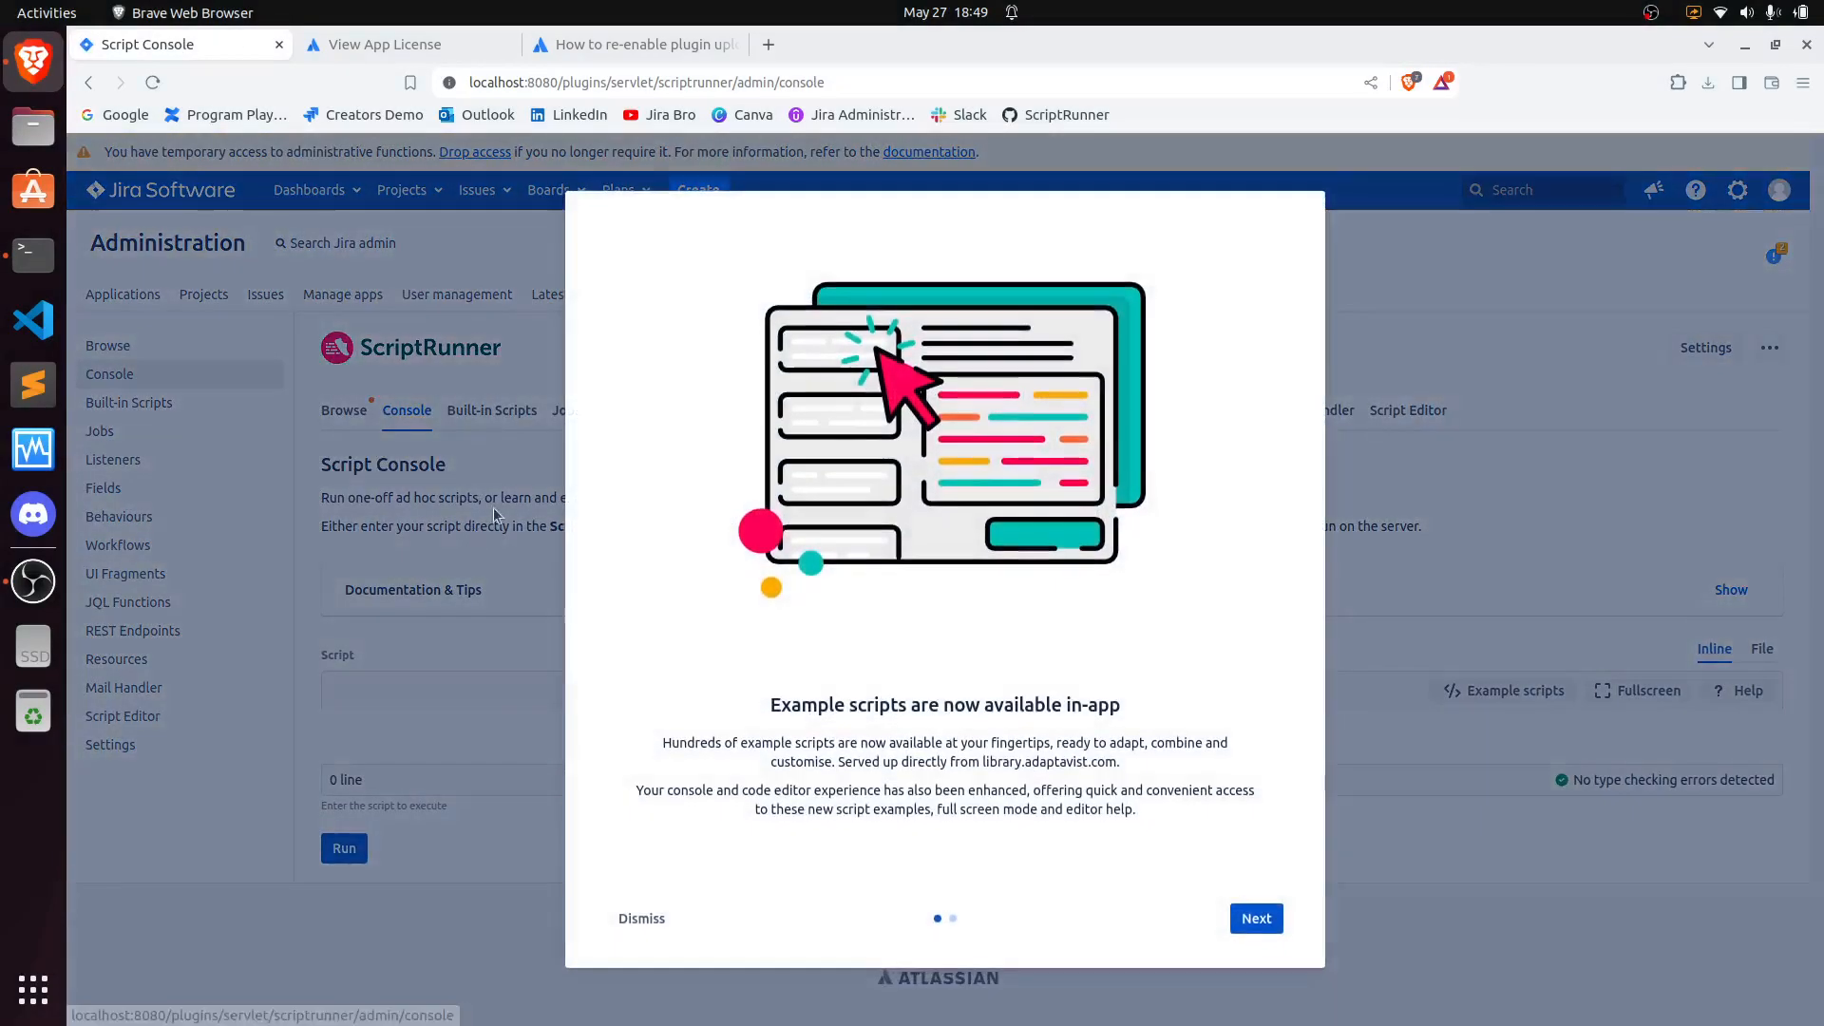
{"action": "left_click", "coordinate": [637, 917]}
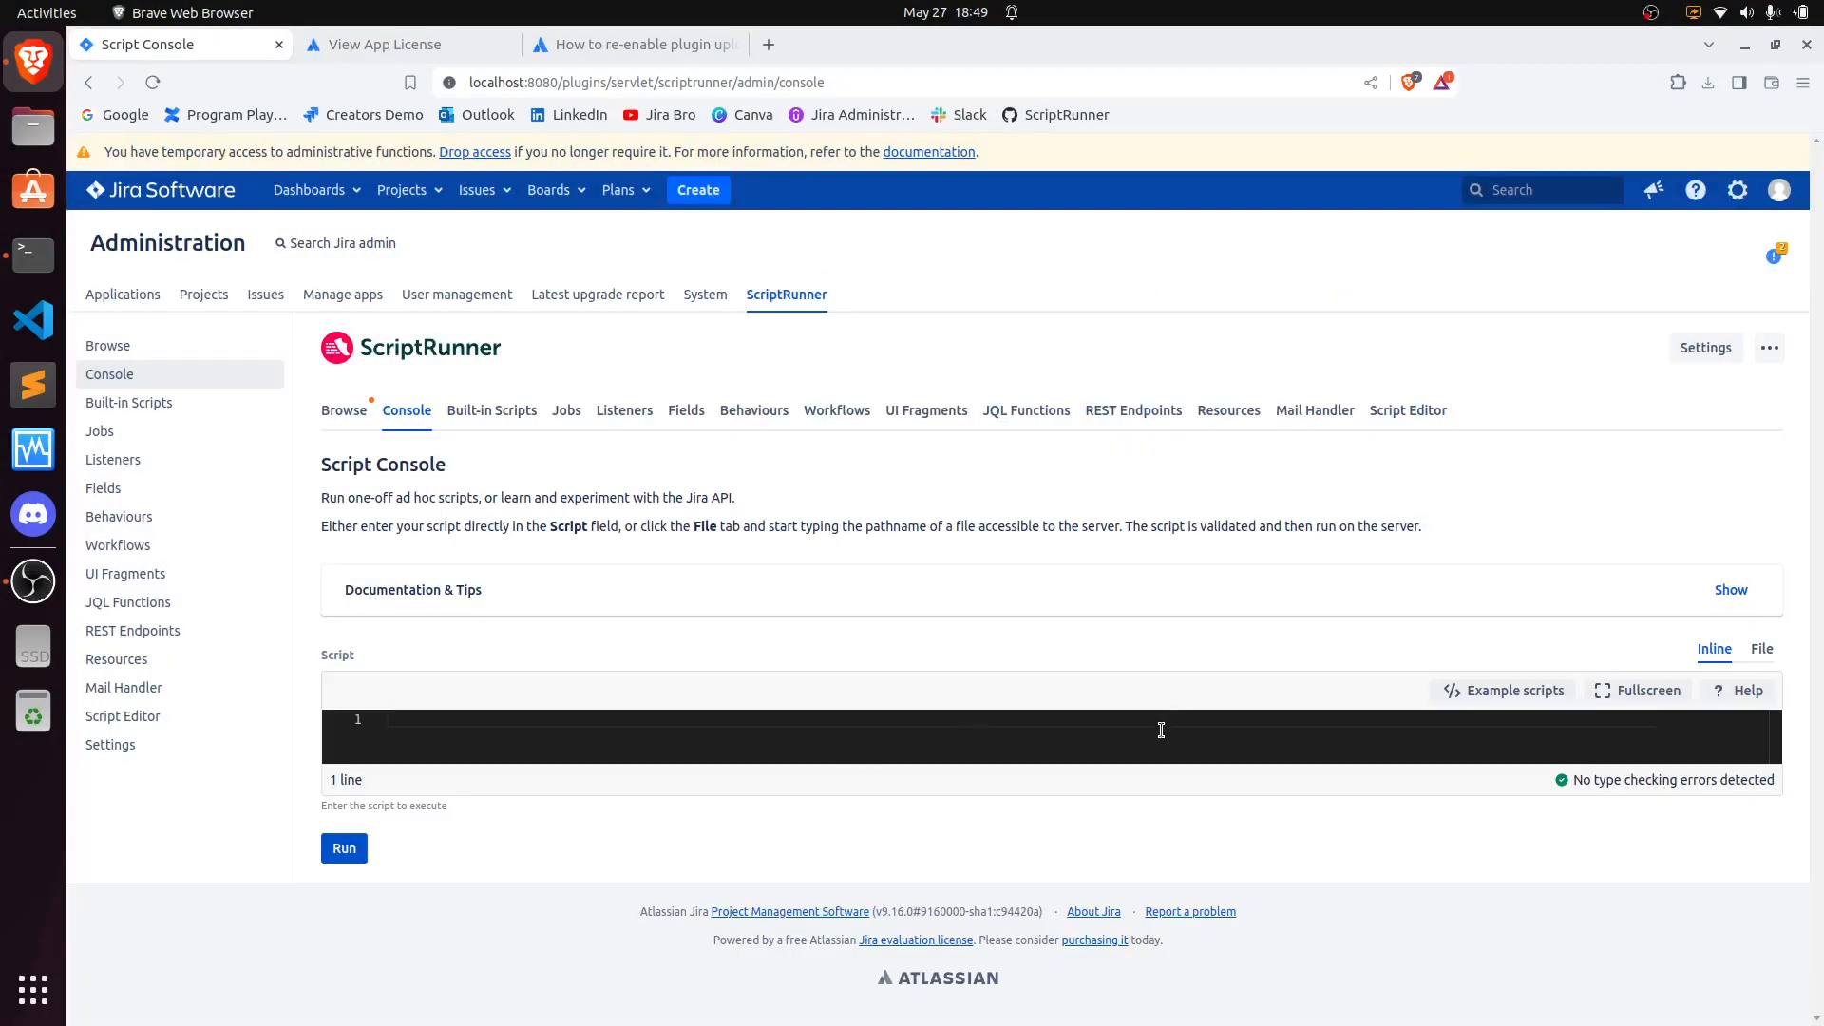
- Run the script return "Hello" in the Script Console and select the returned result
{"action": "type", "text": "retu"}
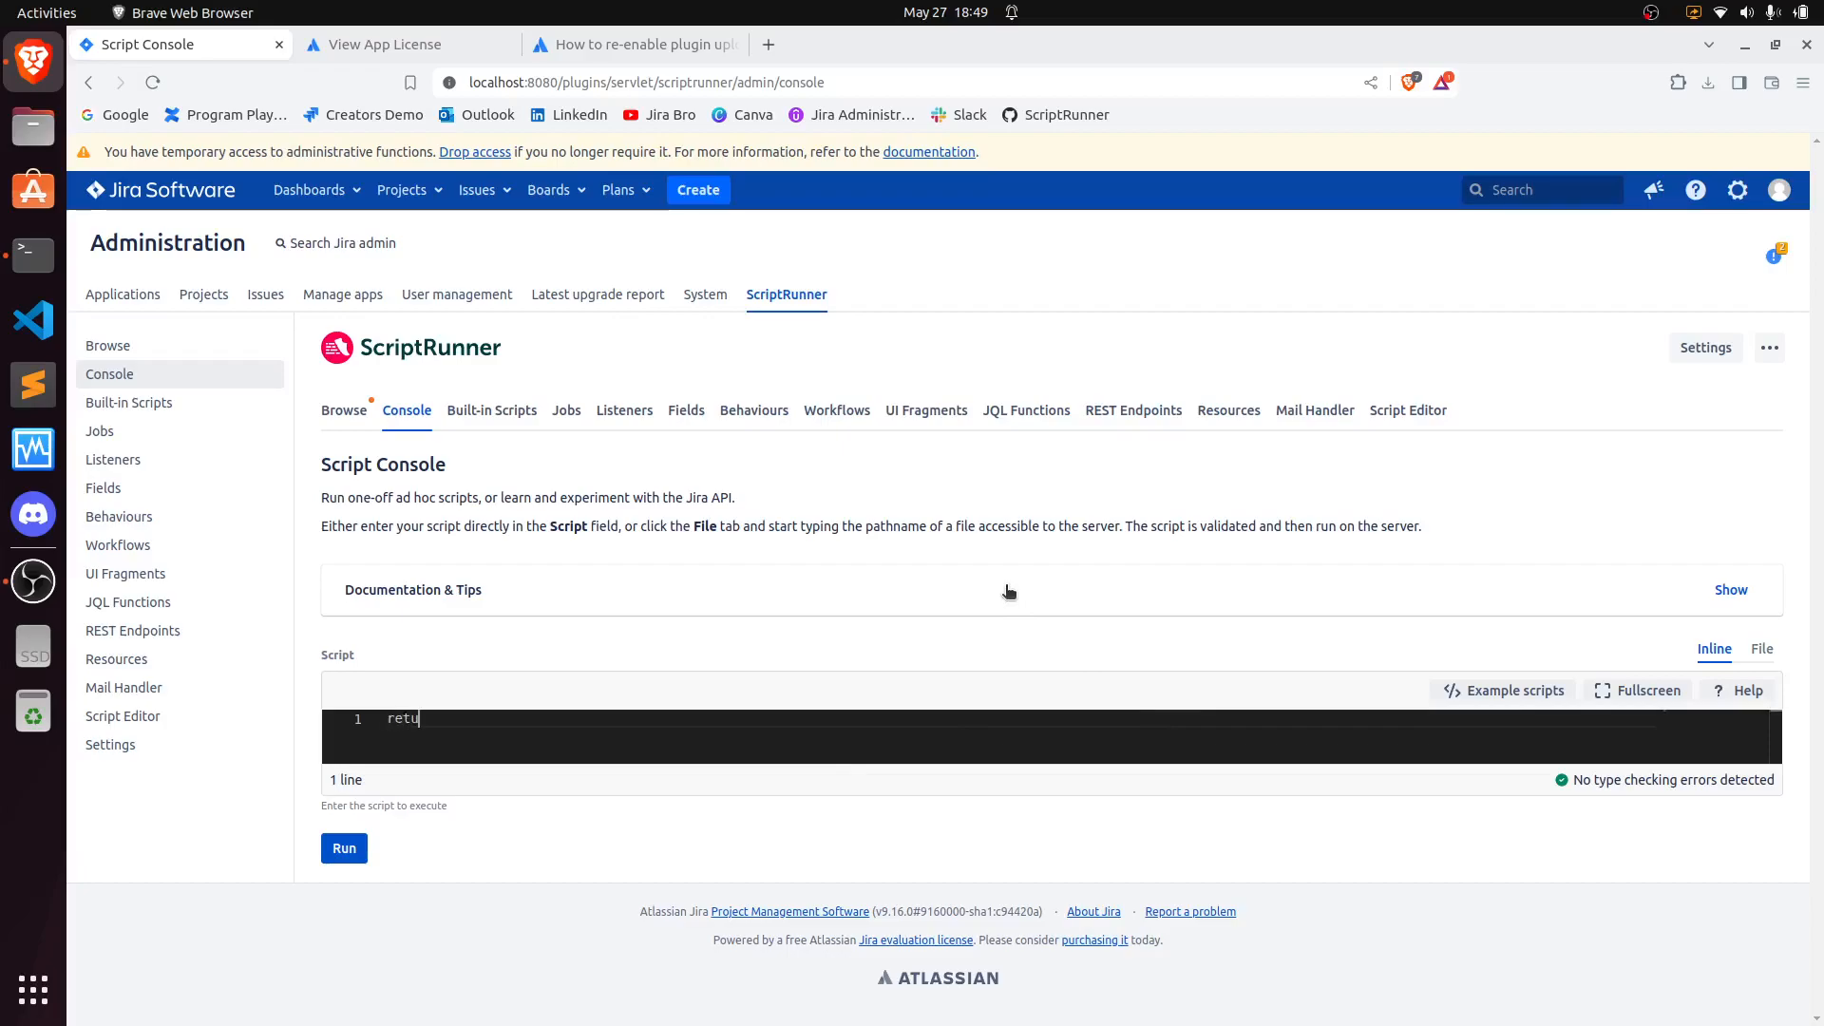
{"action": "type", "text": "rn \"Hello\""}
{"action": "key", "text": "ctrl+Return"}
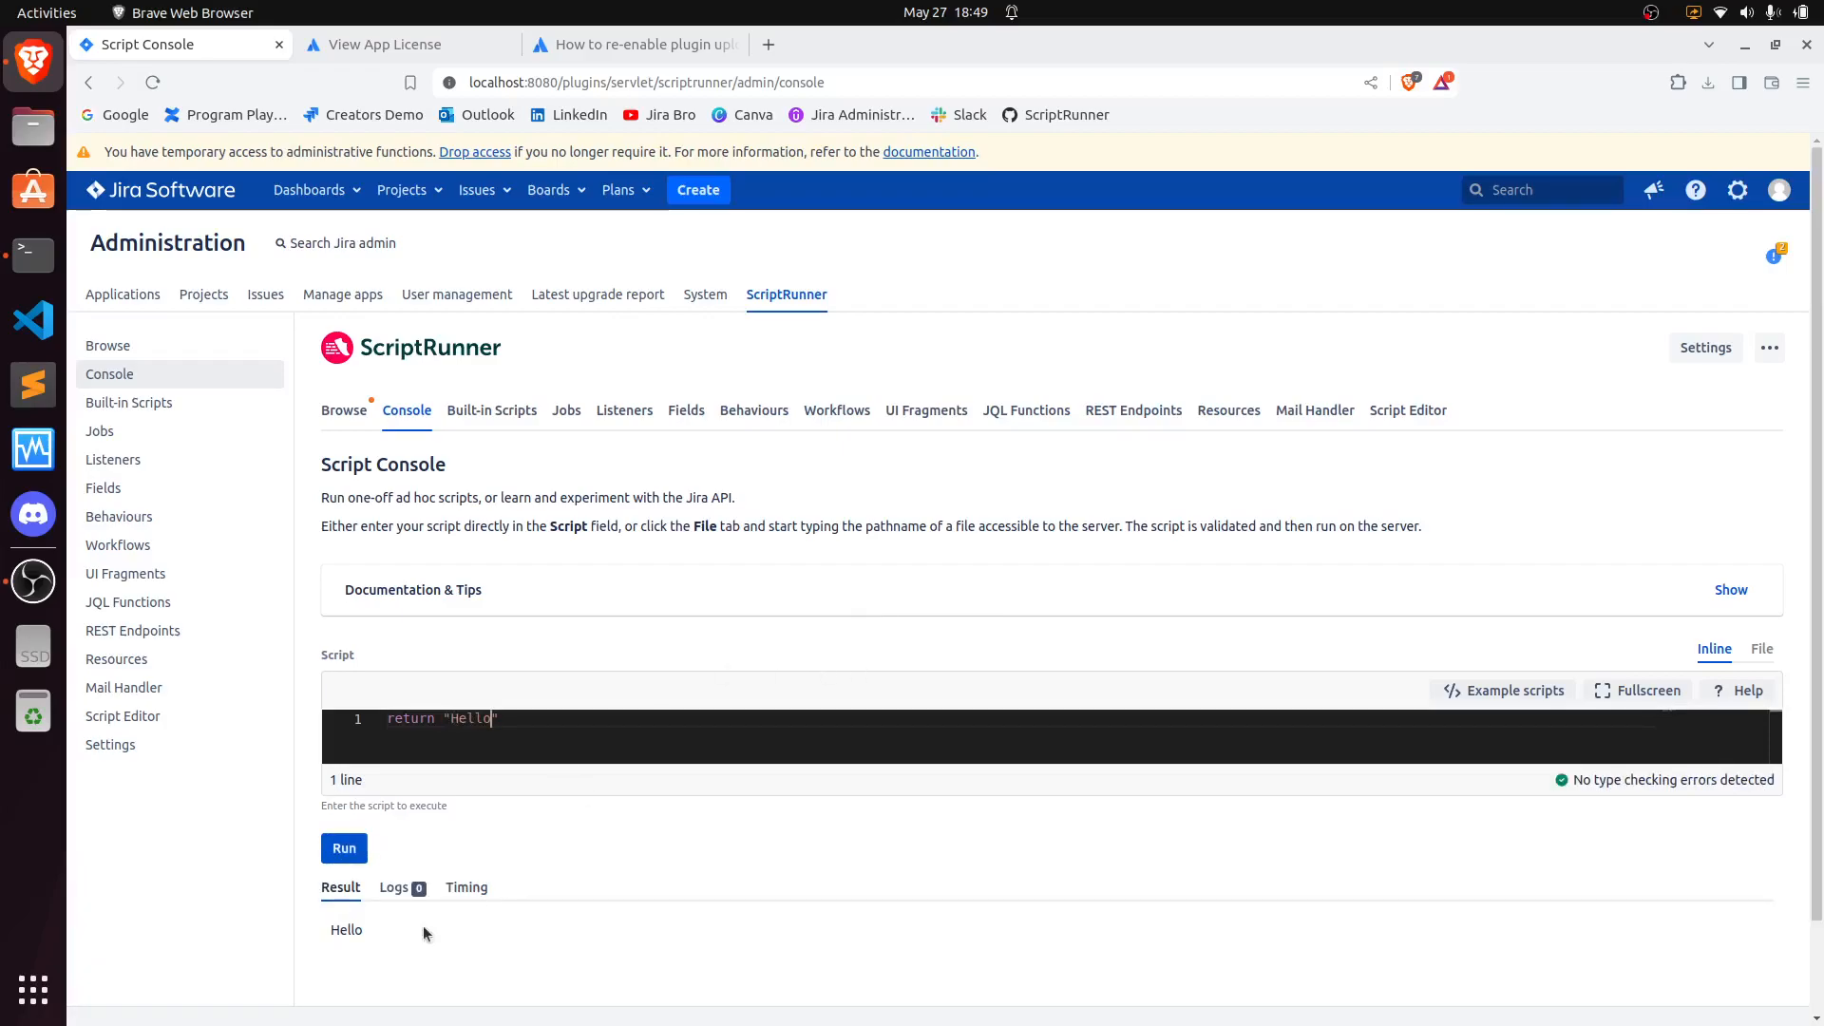
{"action": "left_click_drag", "start_coordinate": [362, 931], "coordinate": [338, 931]}
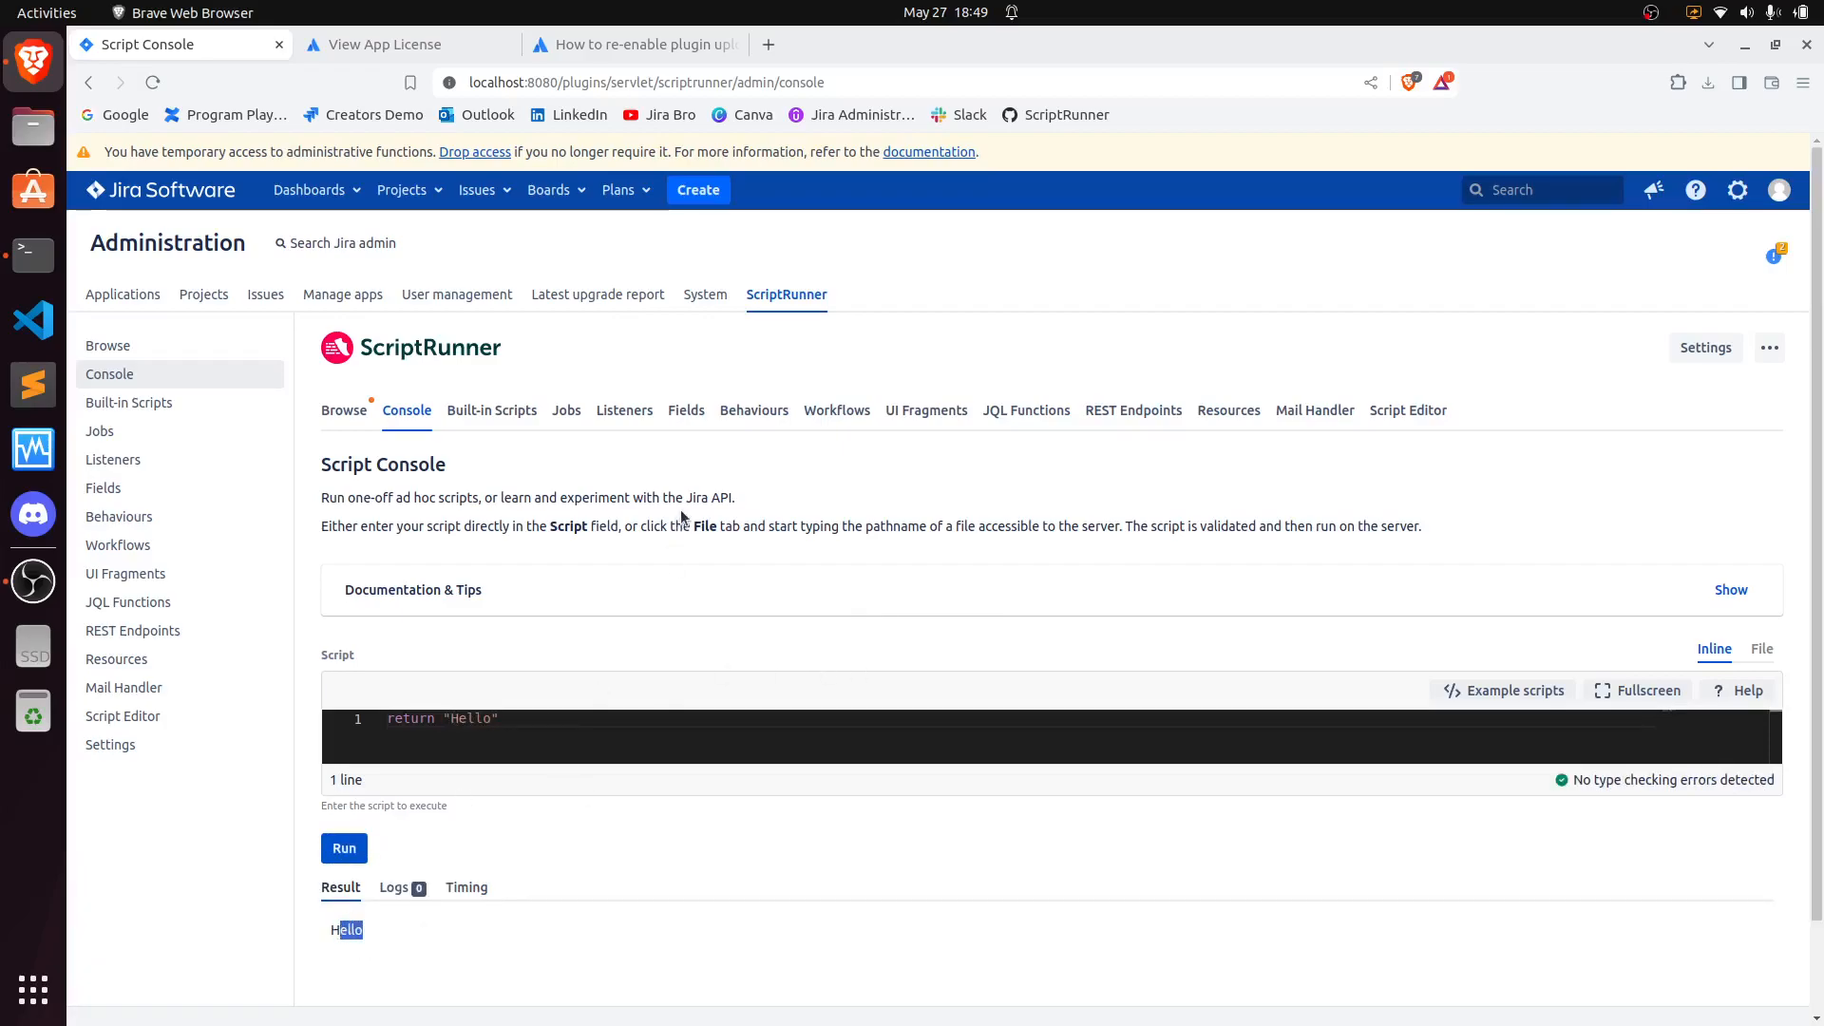